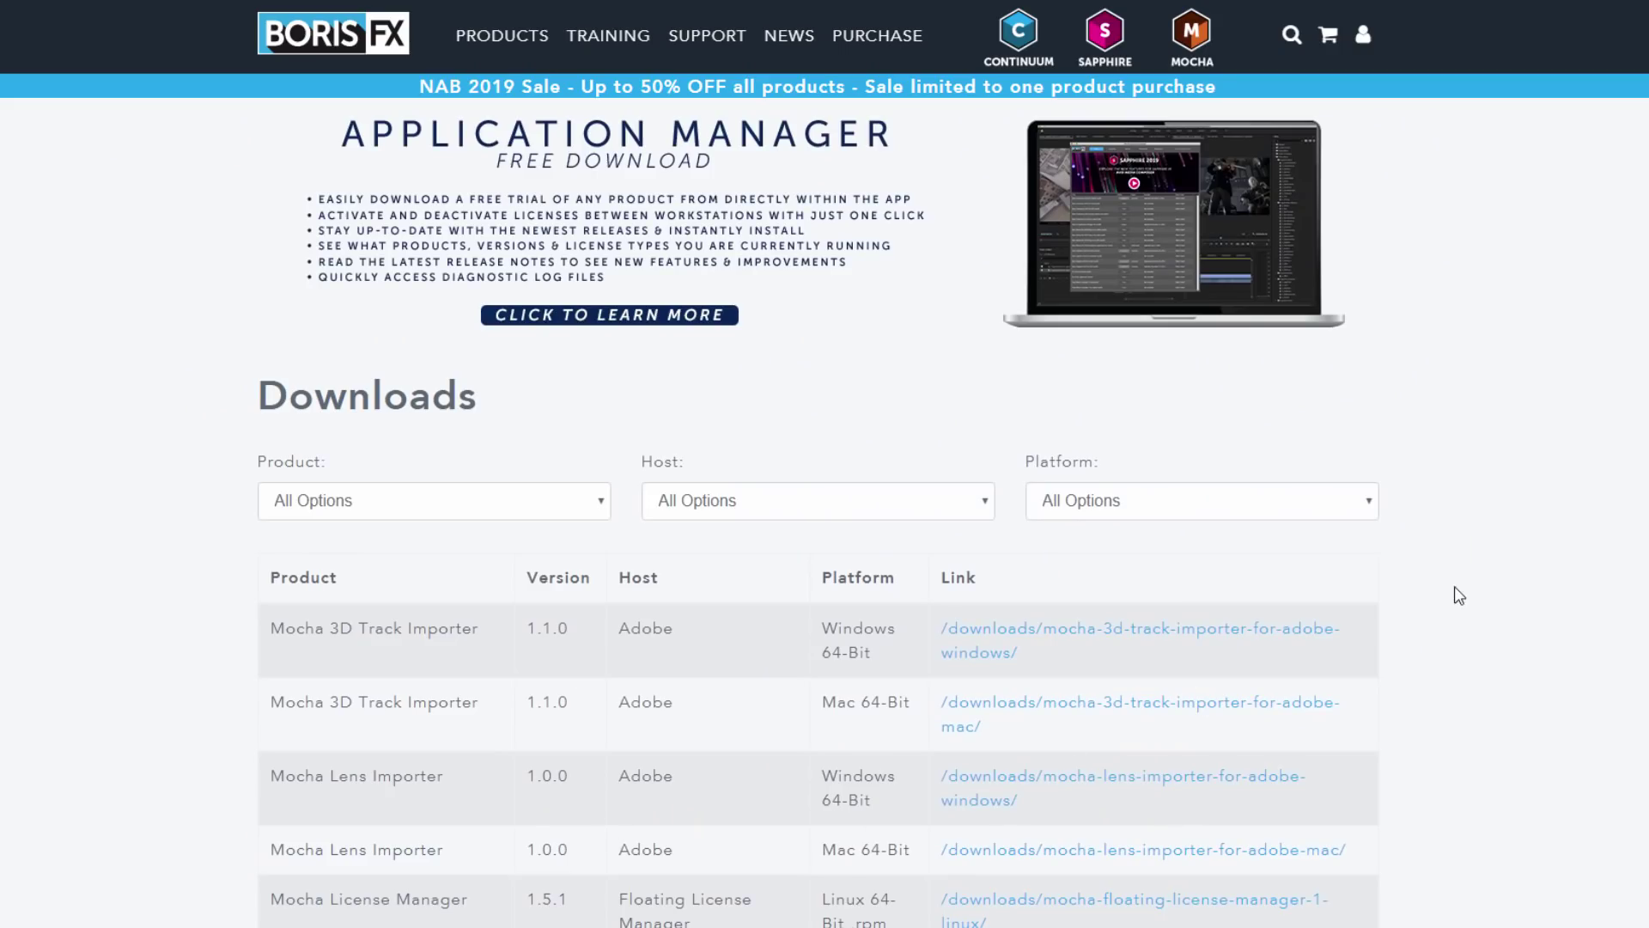
Filter the Boris FX downloads table to the Boris Continuum 2019 Particle Emitters product
scroll(1458, 584, "down", 5)
scroll(583, 452, "up", 1)
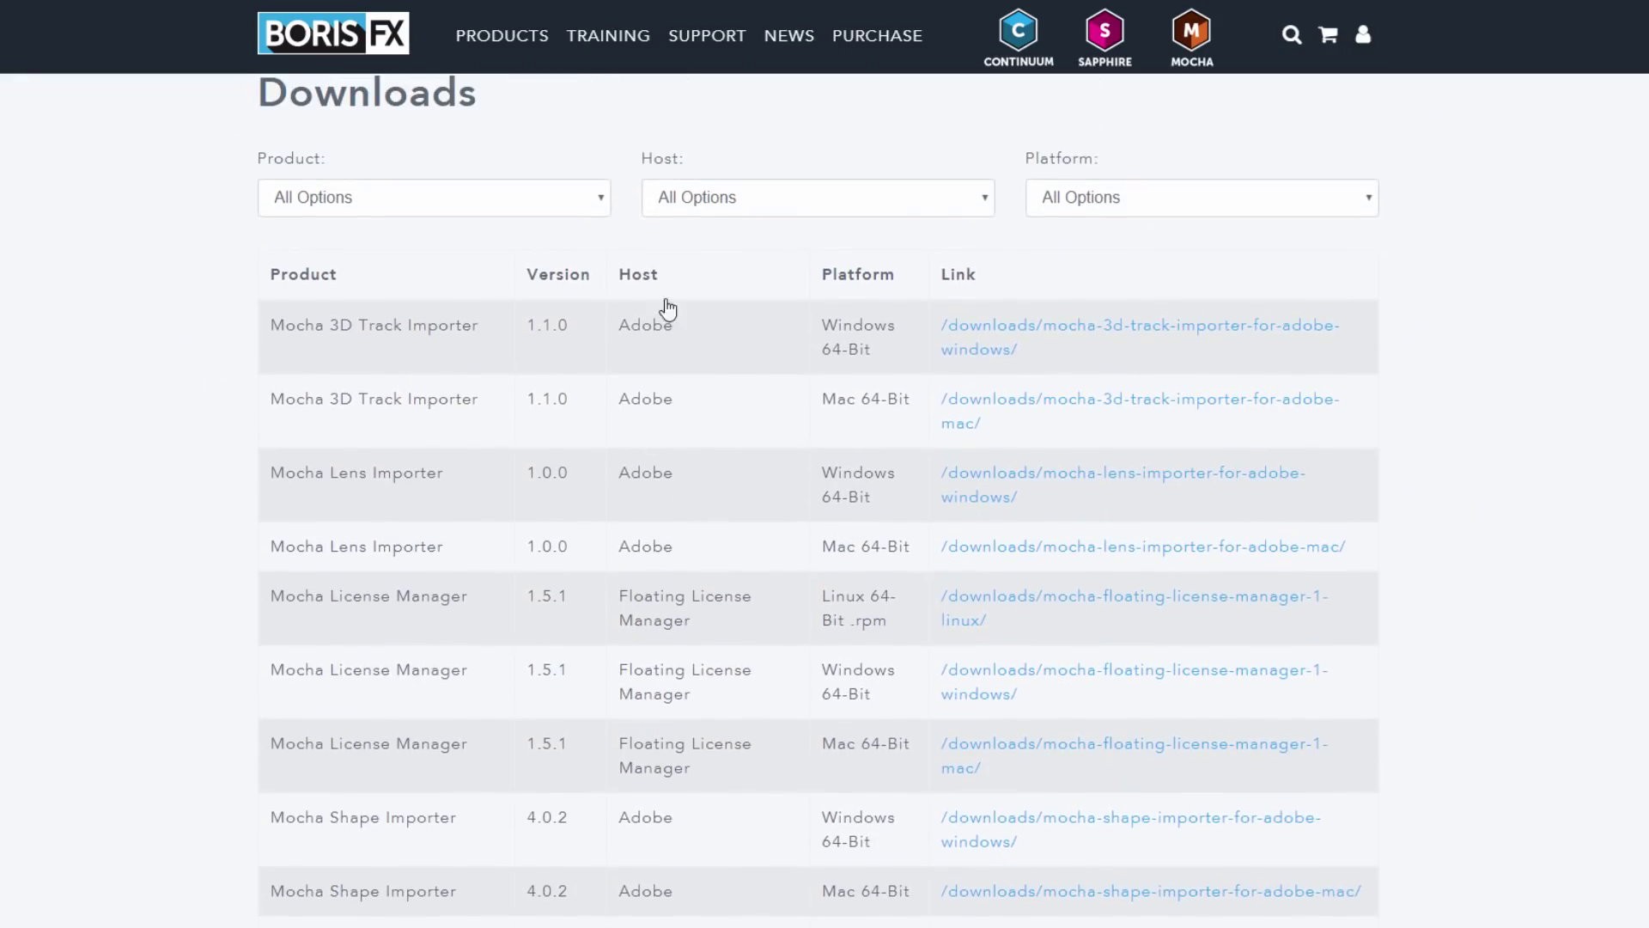
left_click(589, 206)
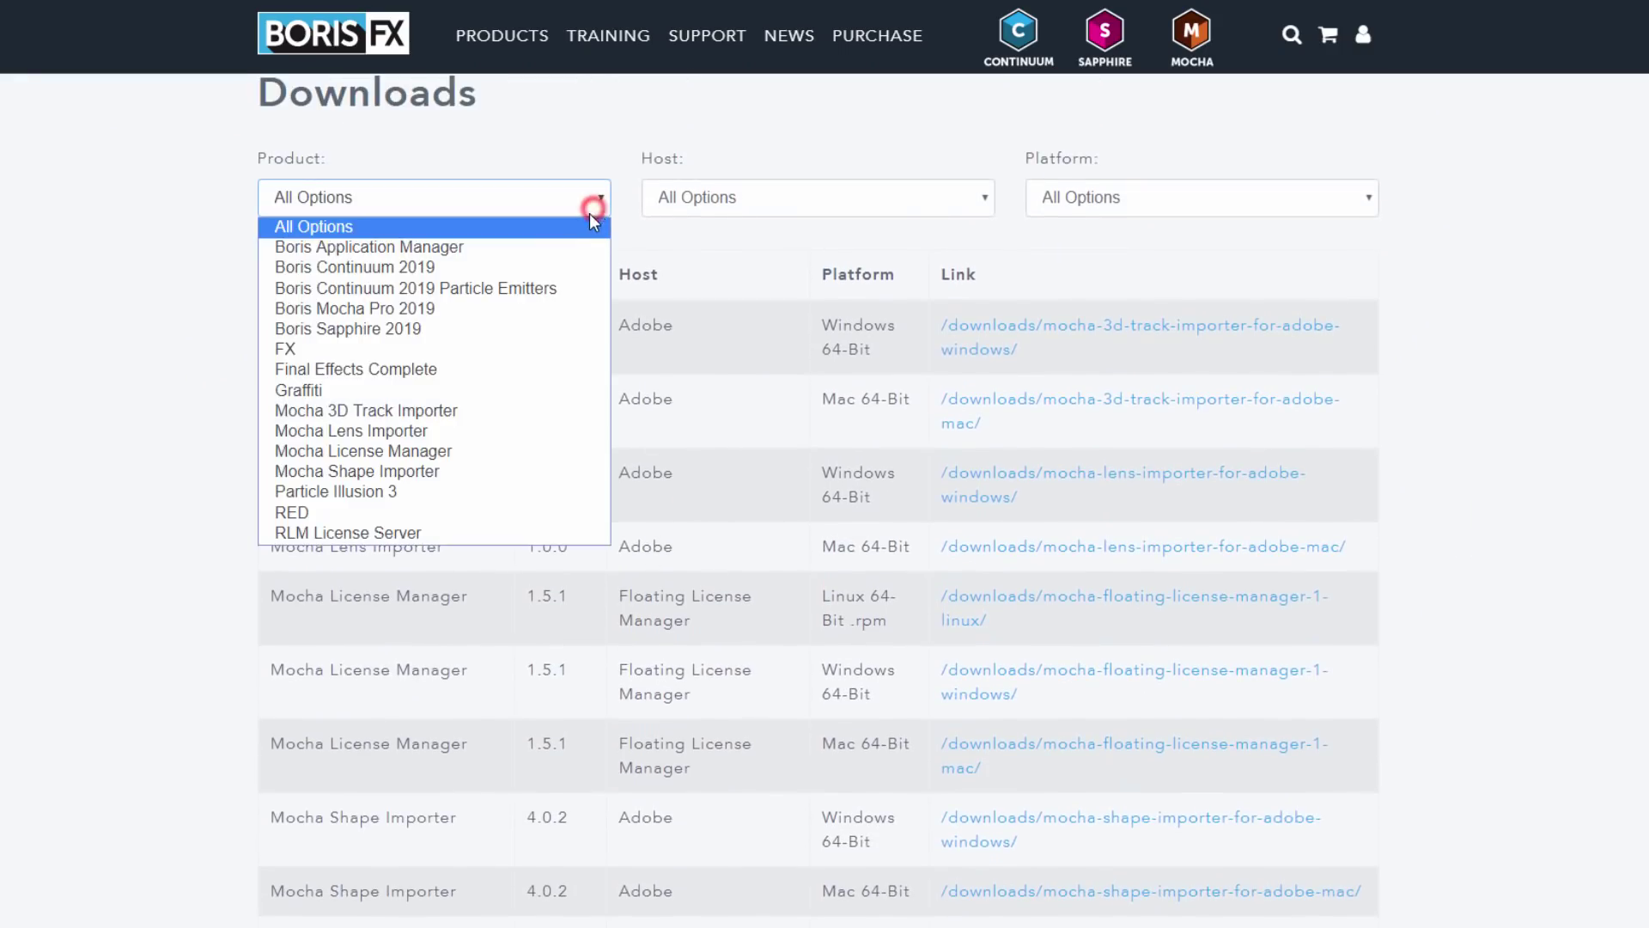
left_click(526, 287)
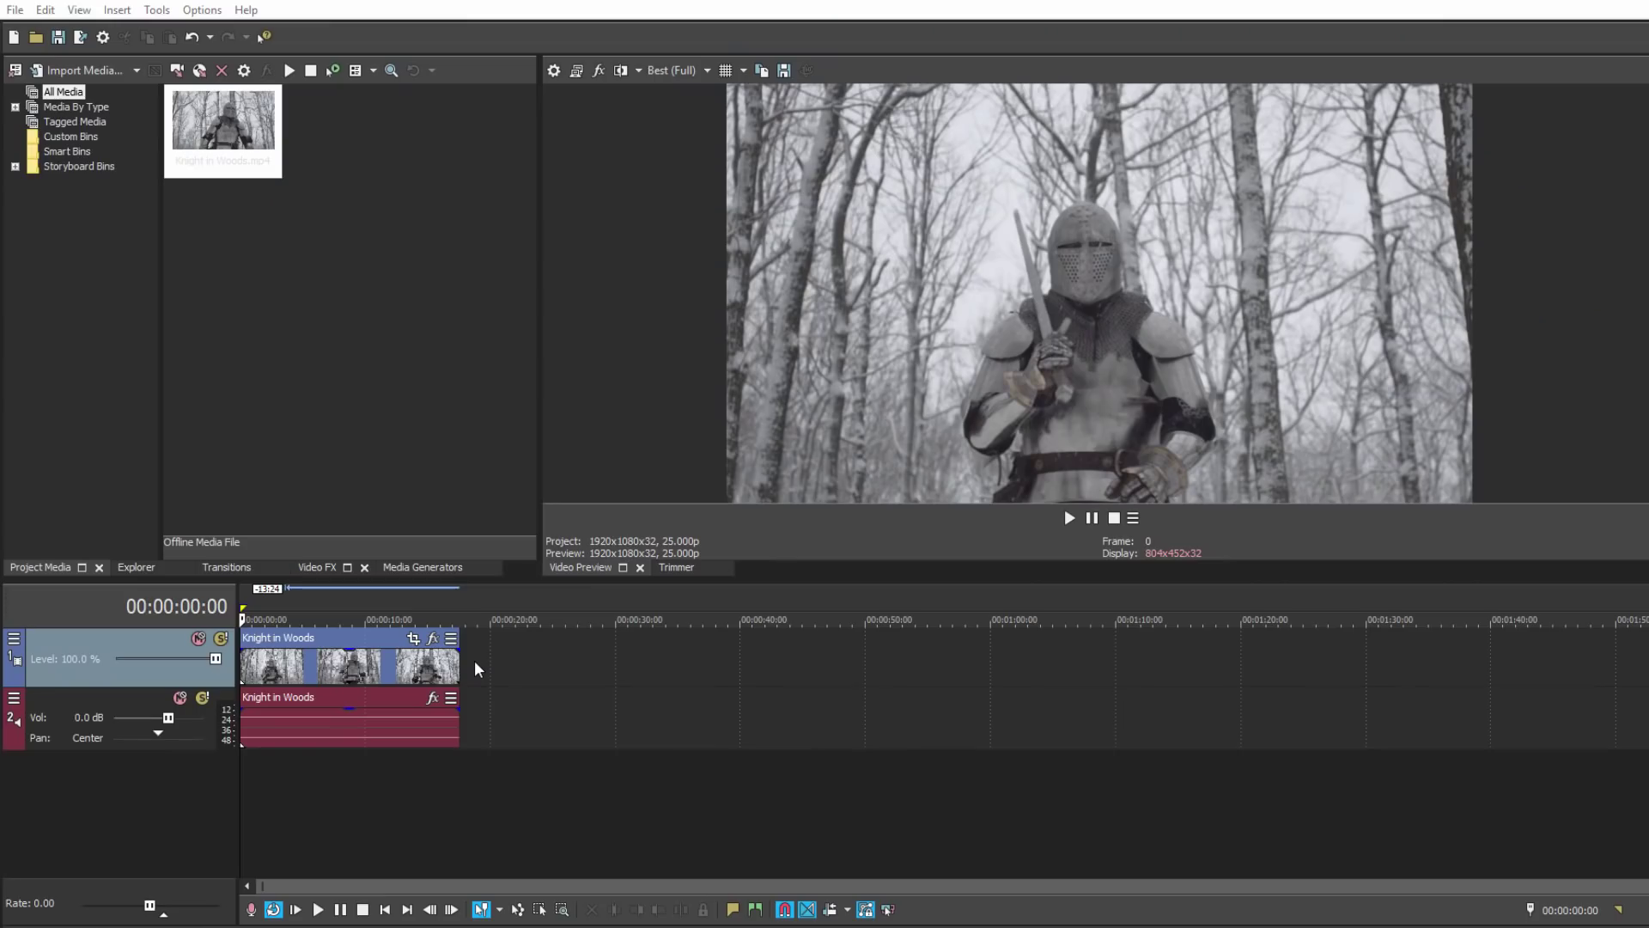
Apply BCC Particle Illusion from Video FX to the Knight in Woods clip and launch its editor
left_click(323, 570)
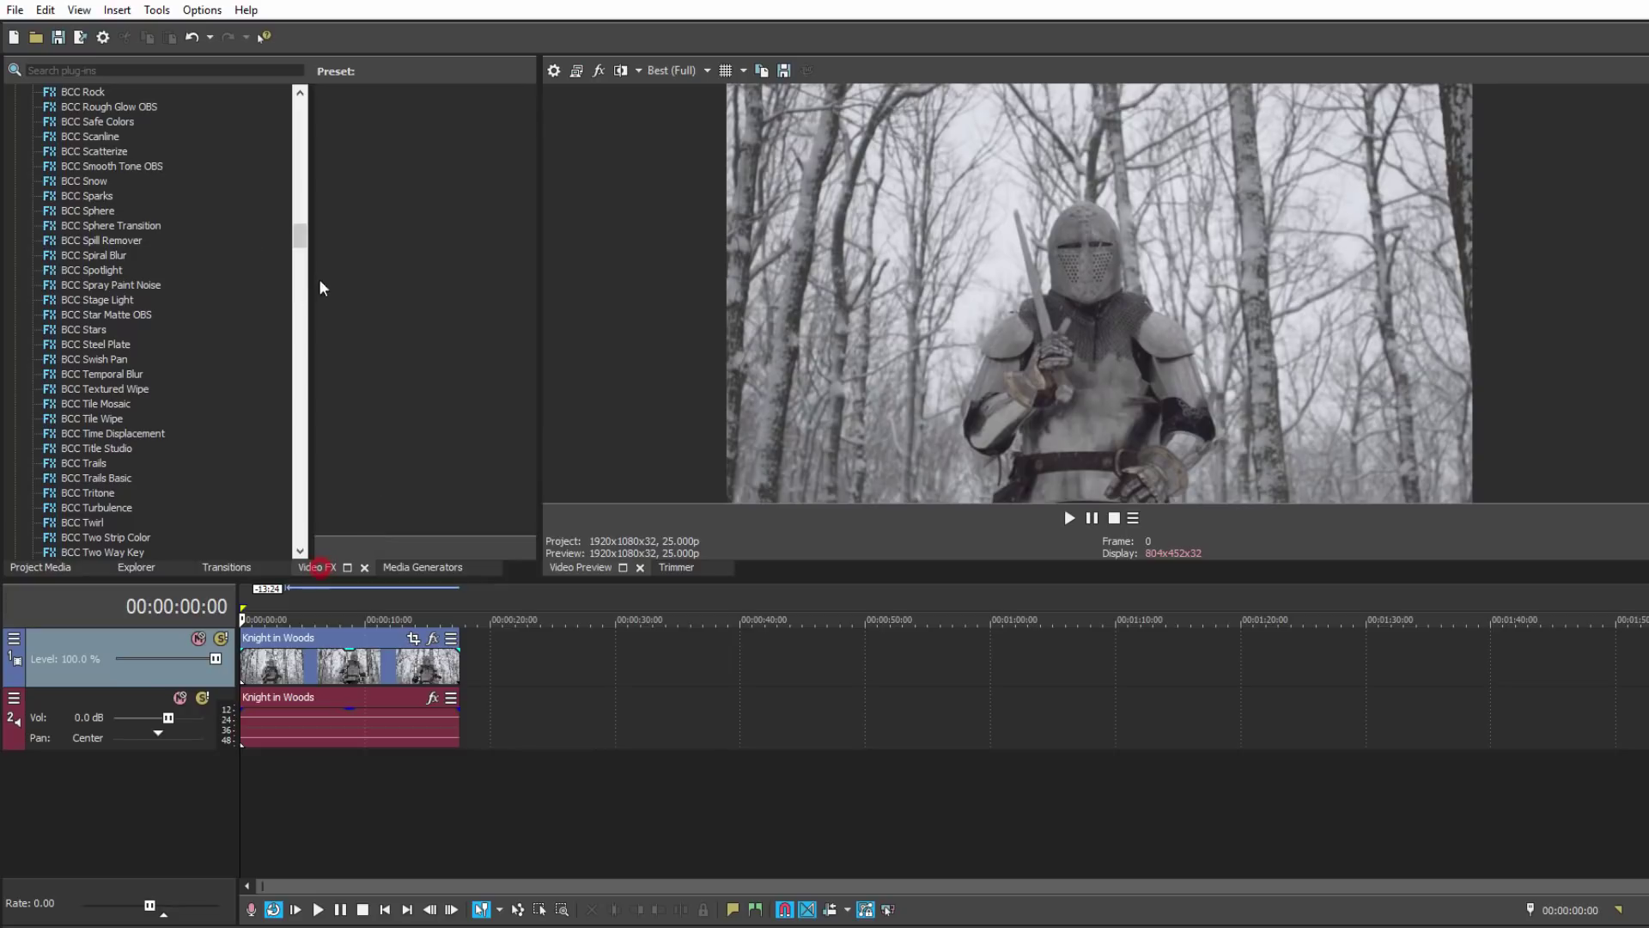
scroll(297, 221, "up", 12)
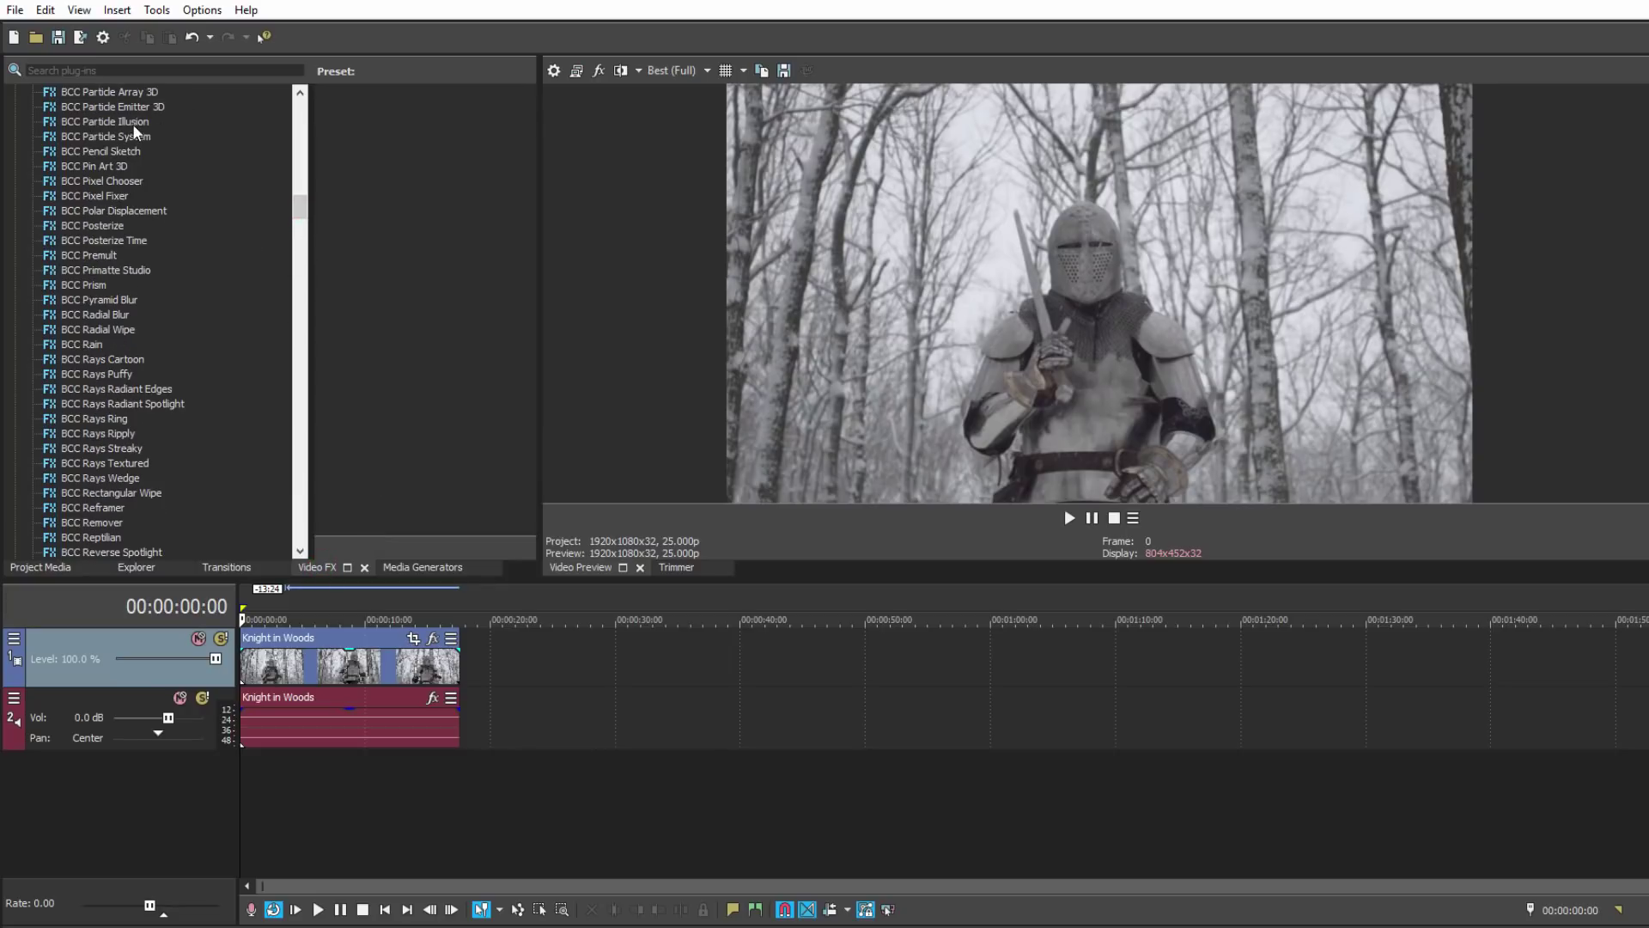
left_click_drag(133, 125, 302, 641)
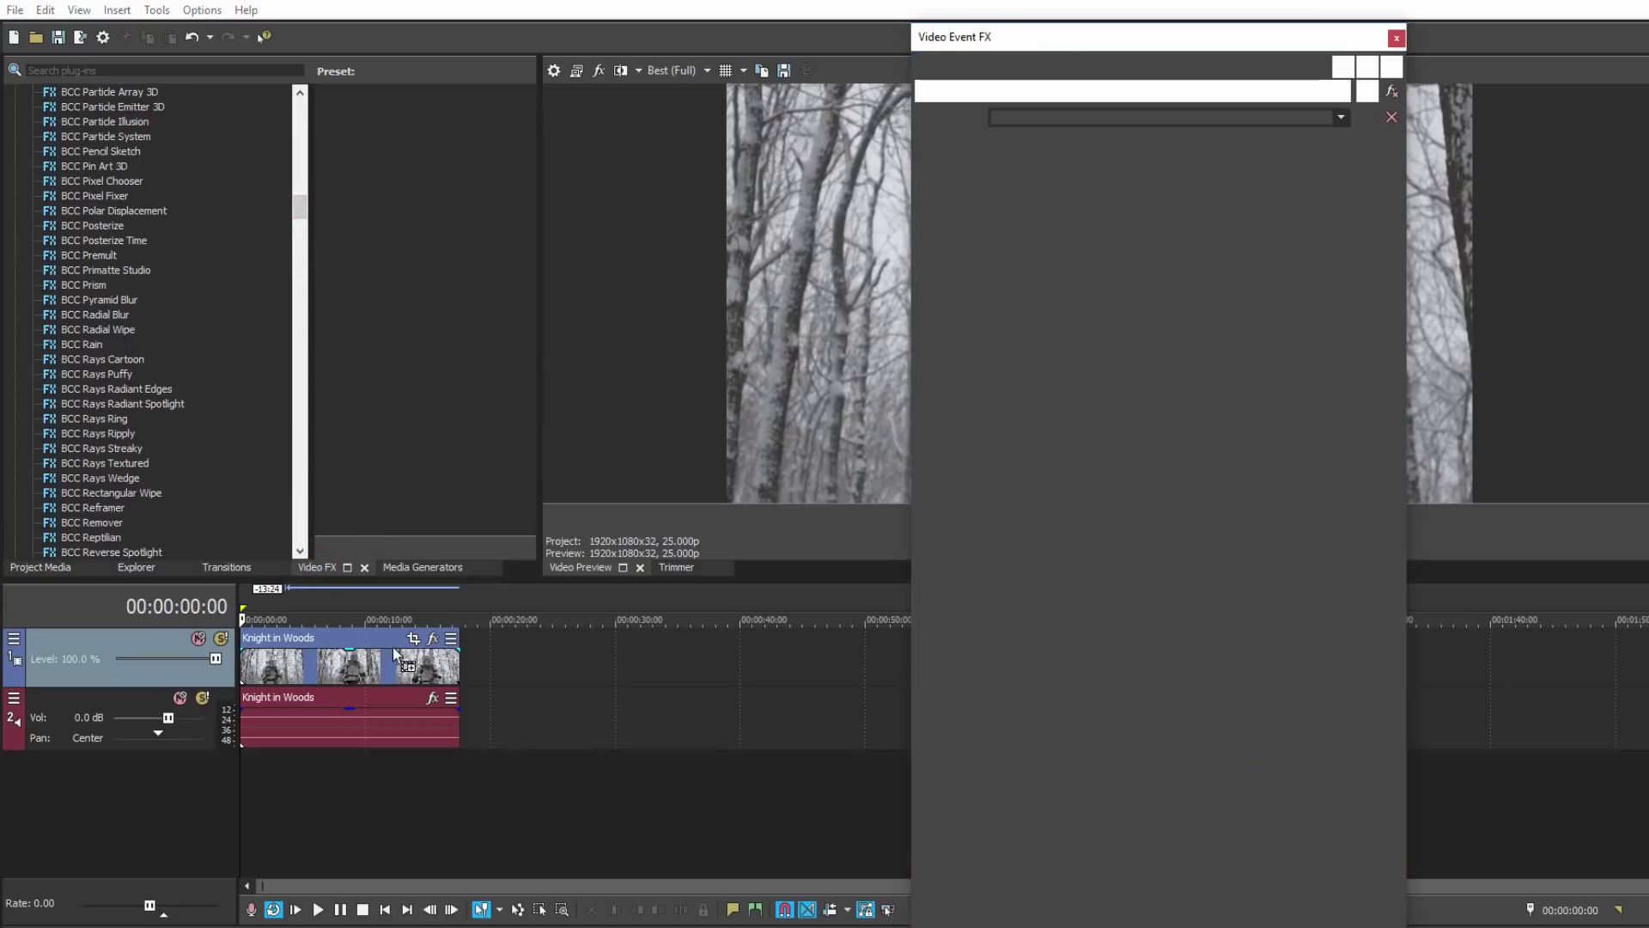
left_click_drag(1054, 36, 670, 24)
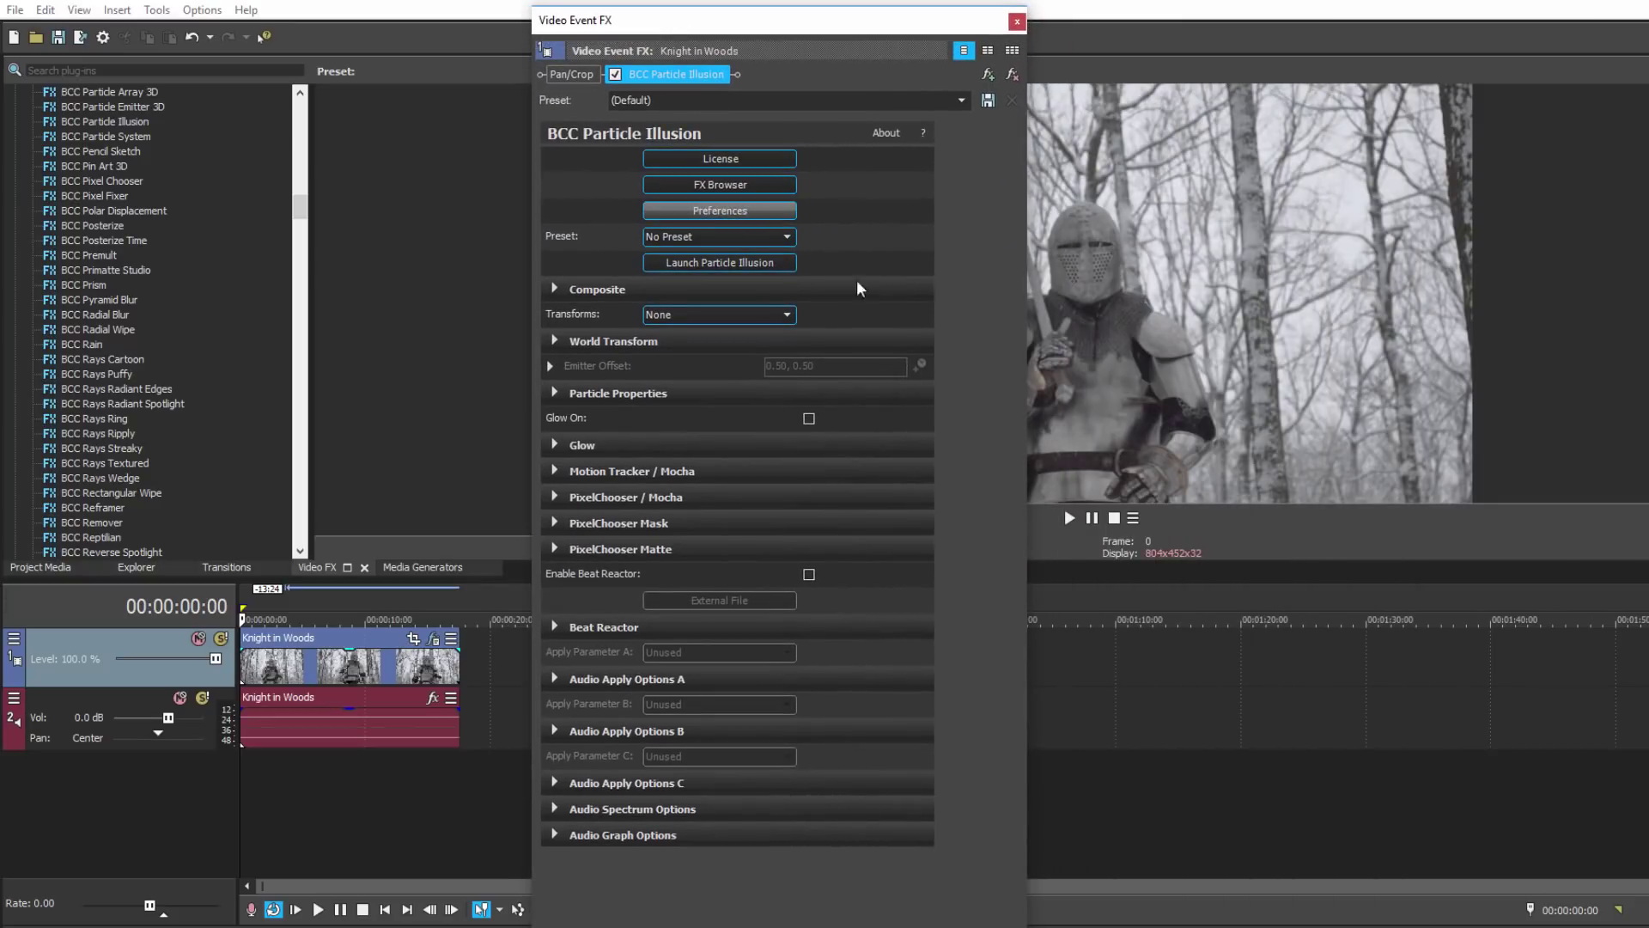
left_click(729, 262)
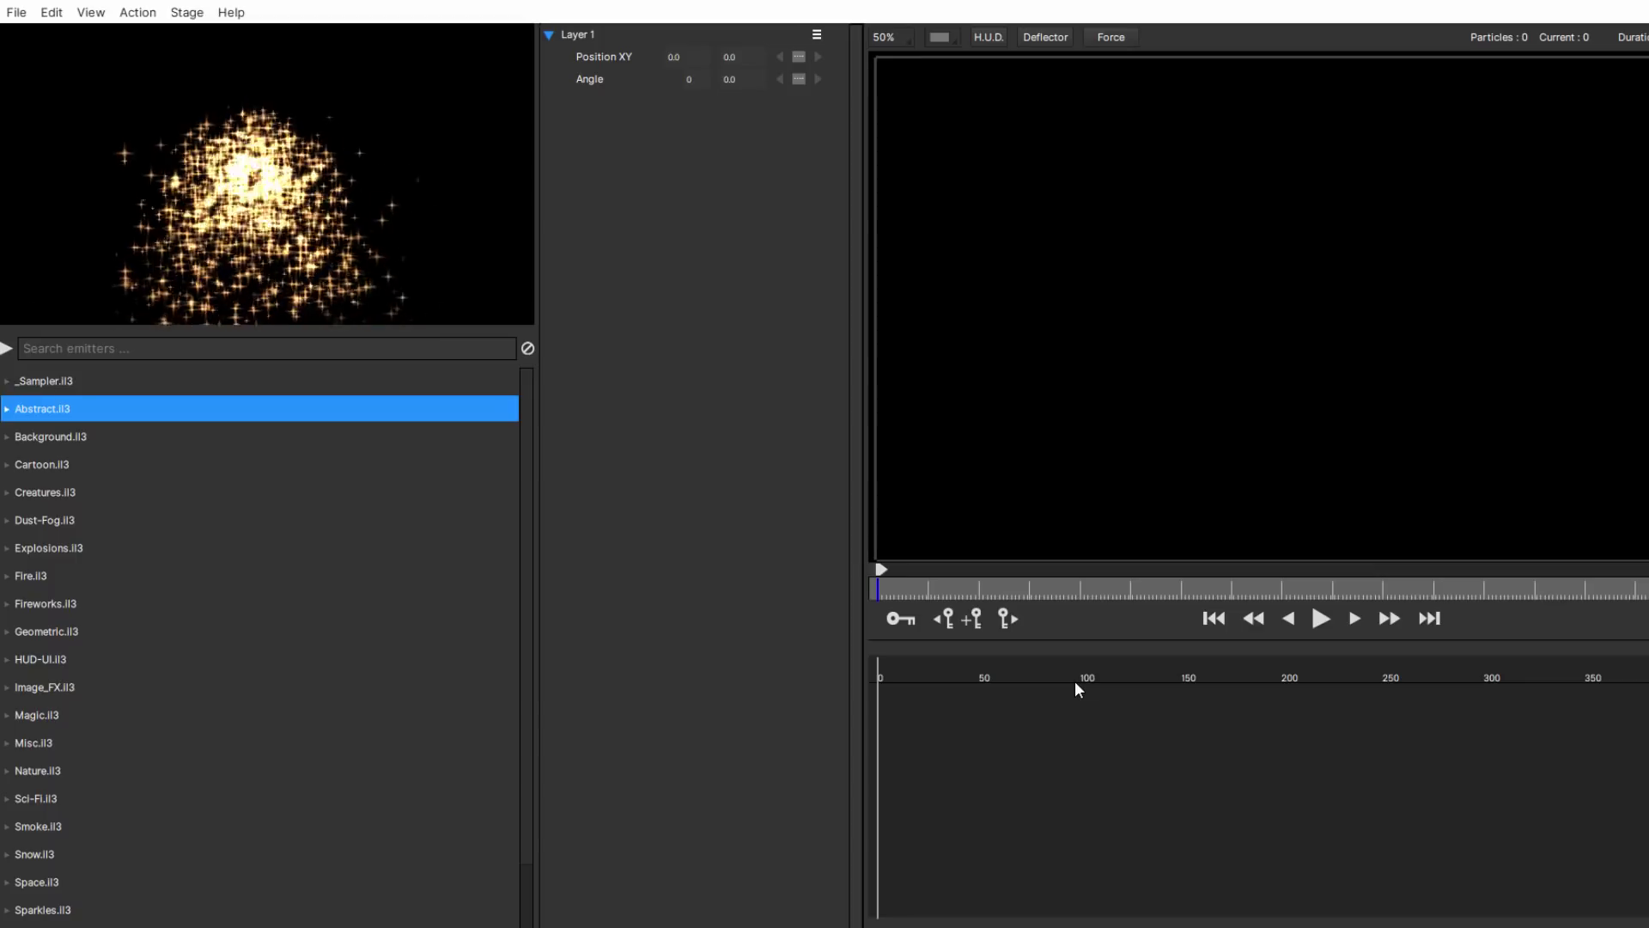
Set the stage background to Composite over Source Video
left_click(946, 36)
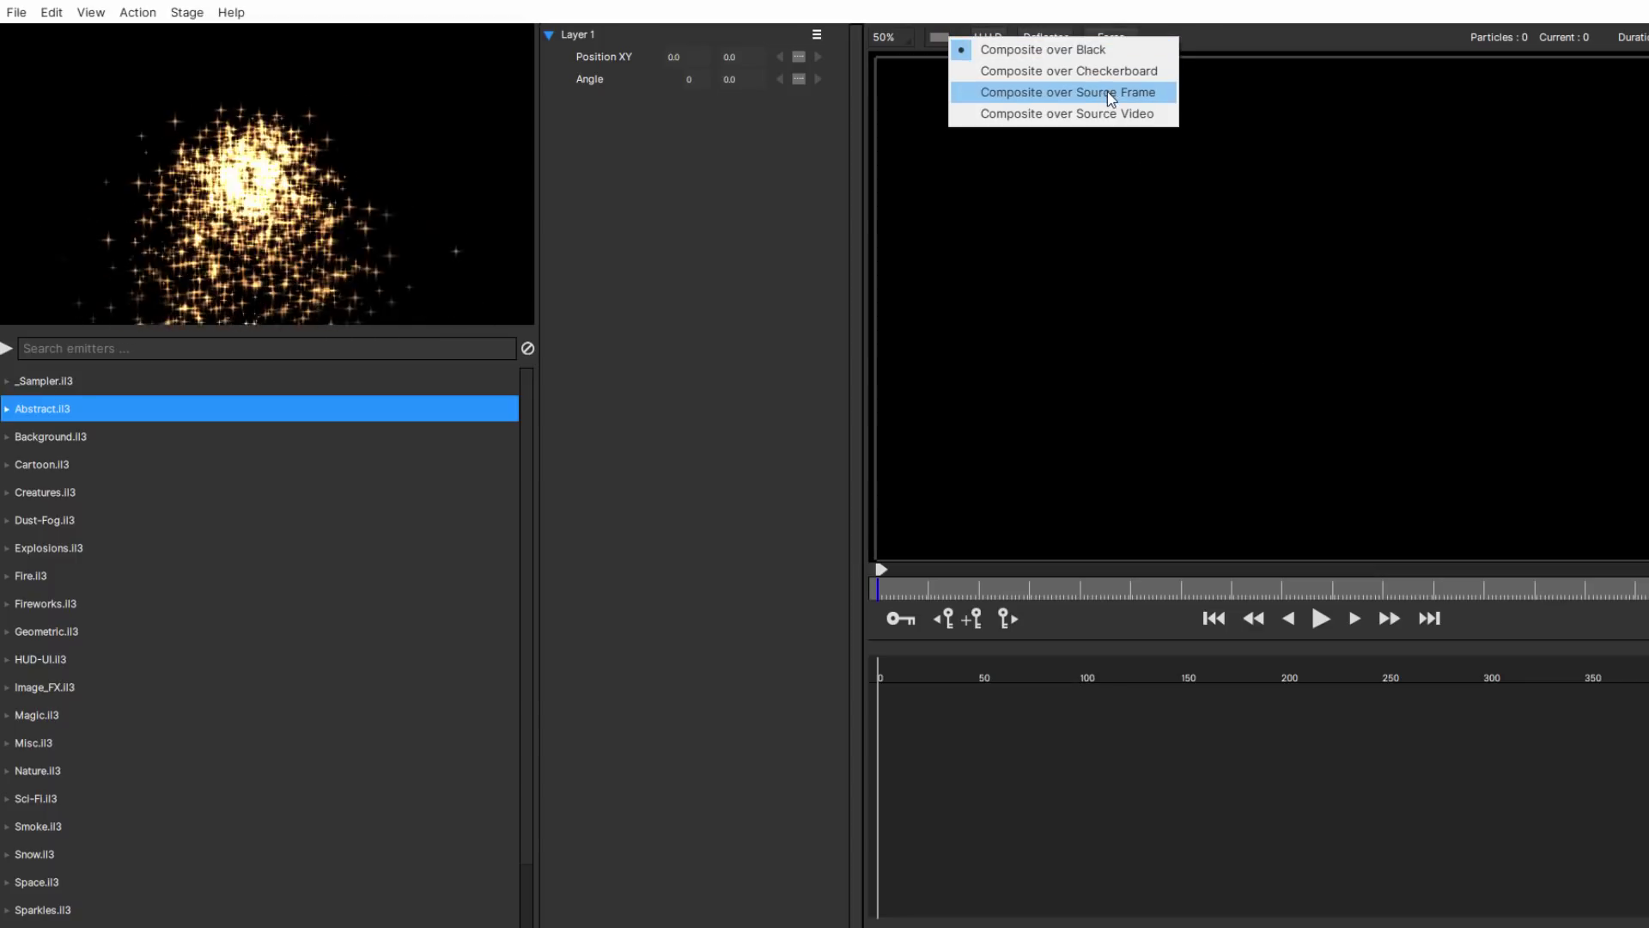
left_click(1142, 120)
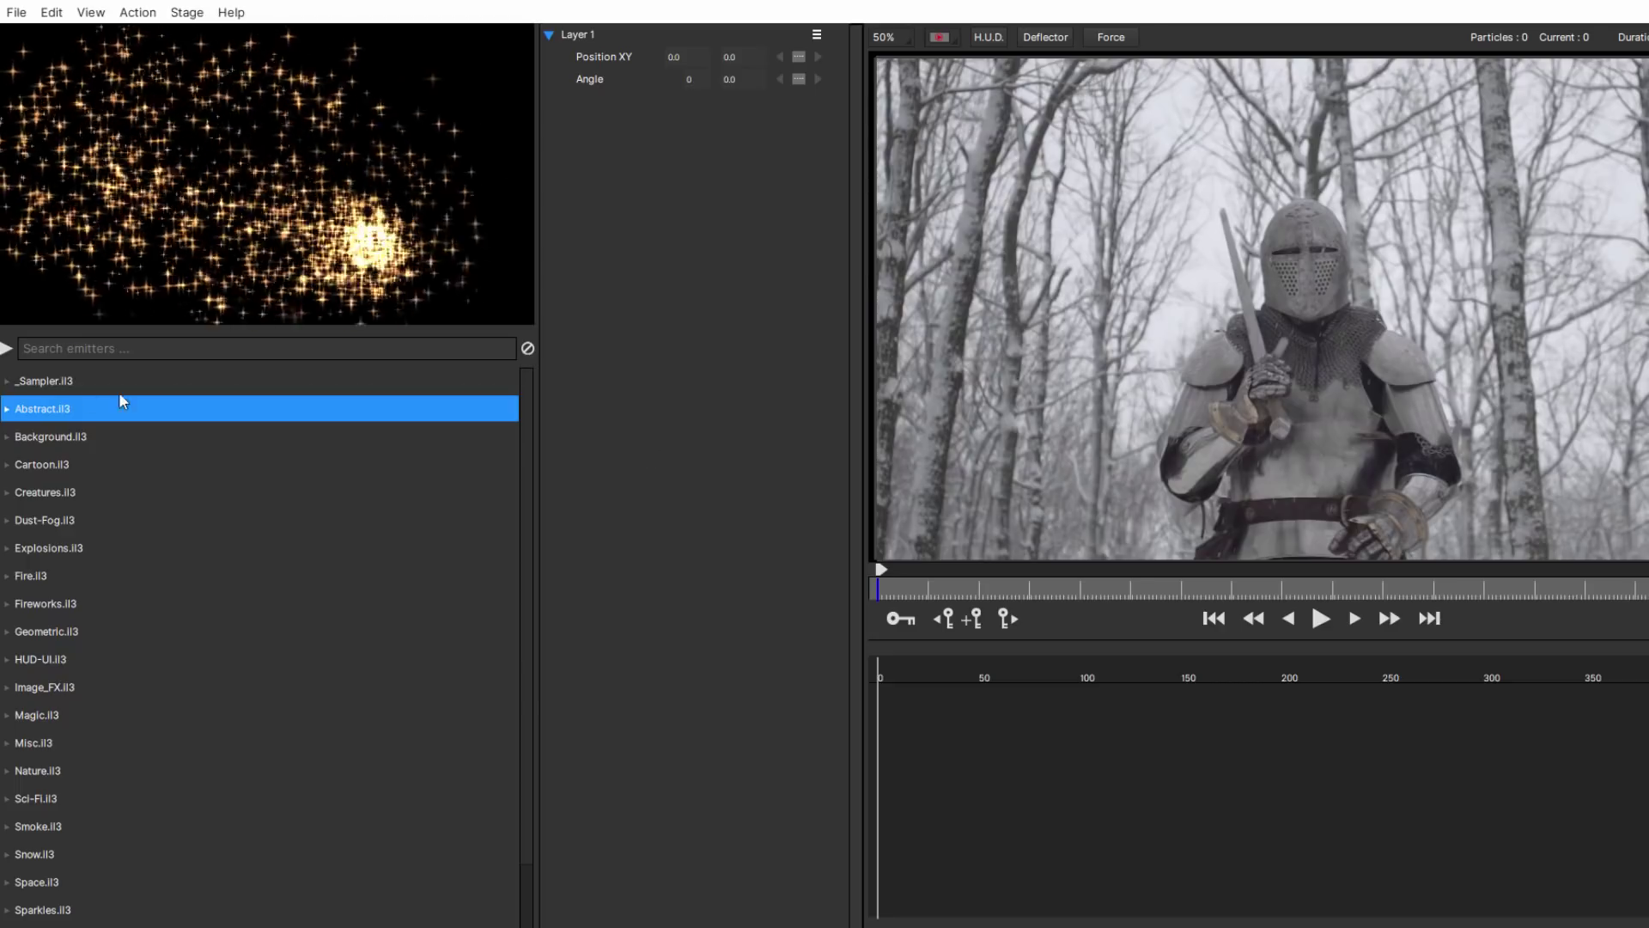
Expand the emitter libraries and move to a later frame of the clip
left_click(9, 349)
scroll(18, 460, "down", 15)
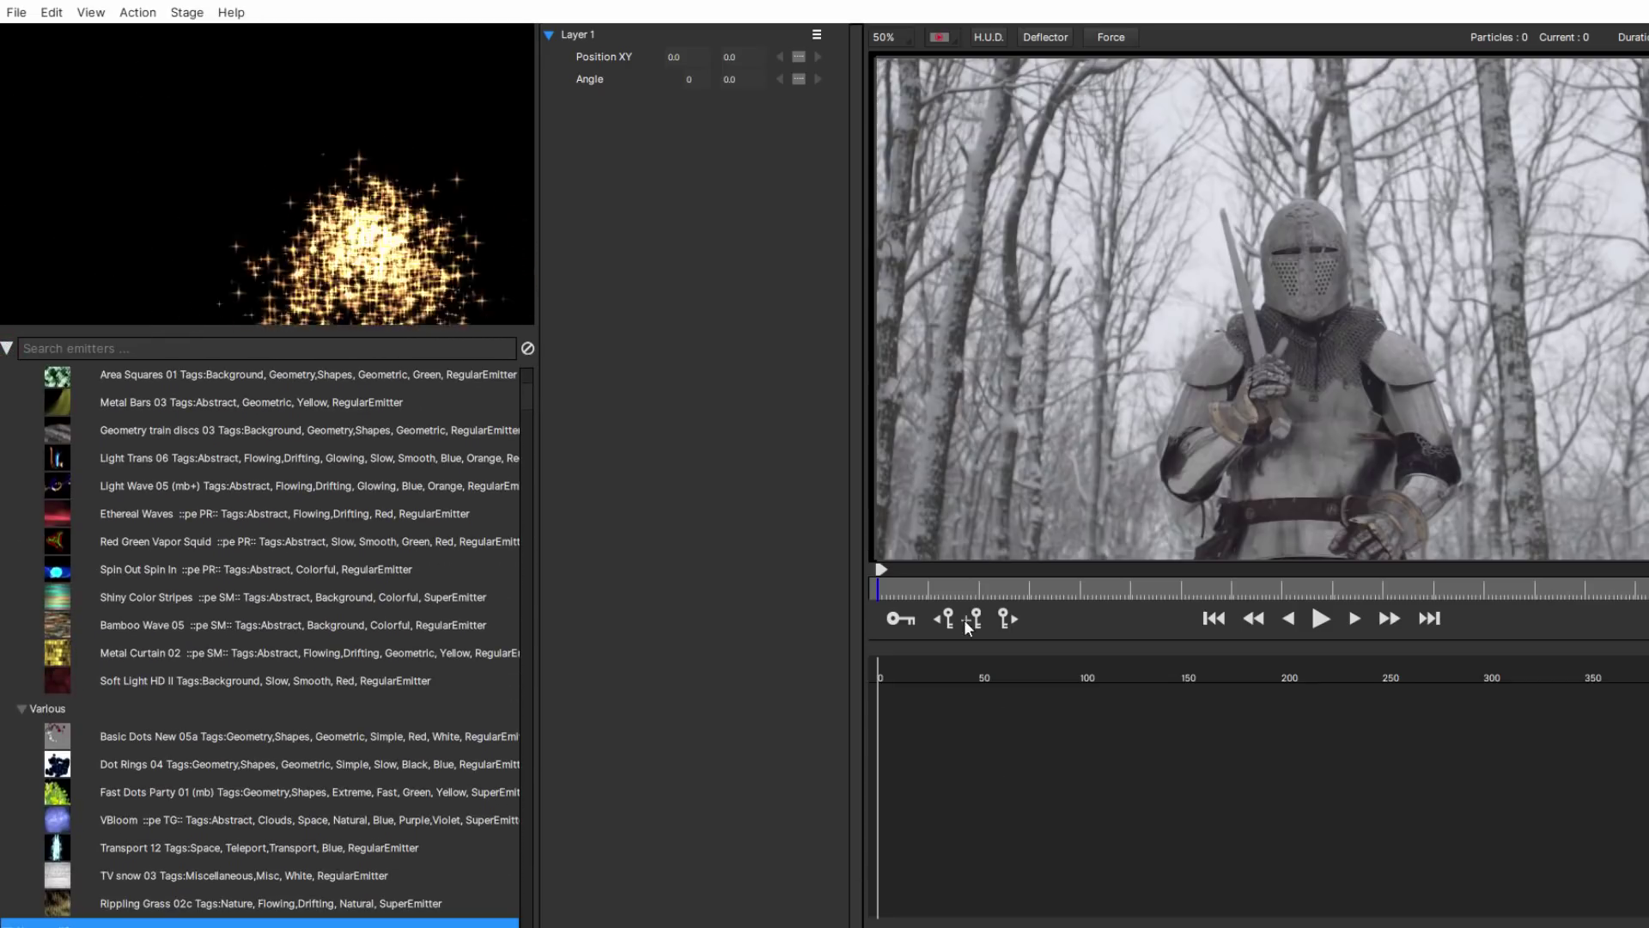
left_click_drag(960, 586, 1013, 580)
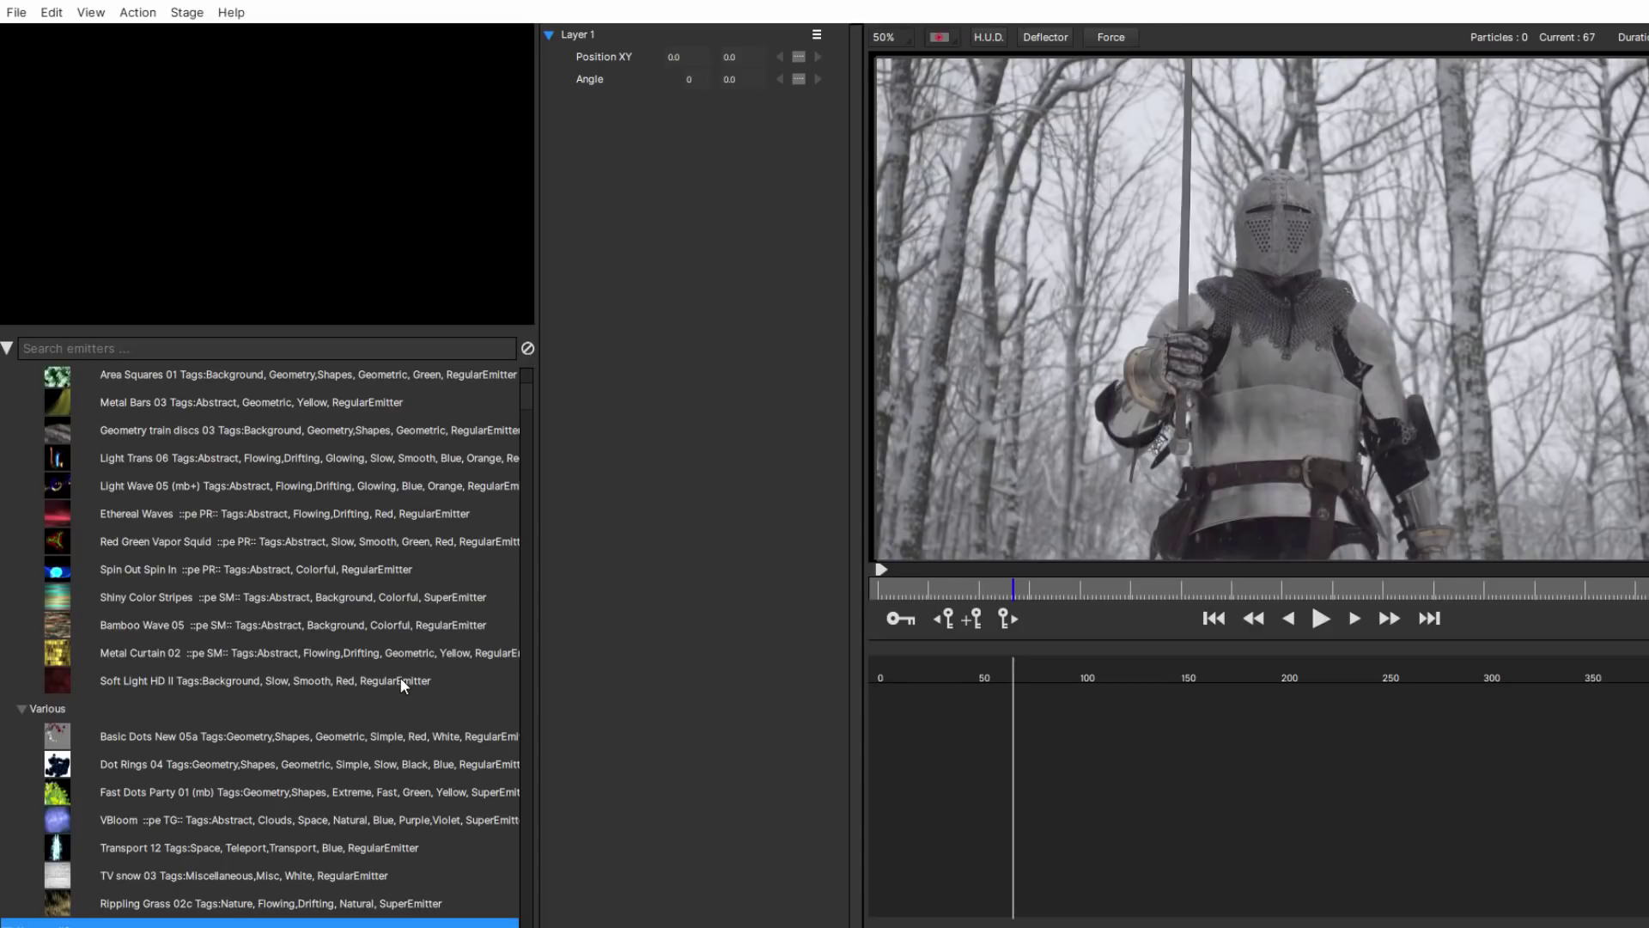
left_click_drag(527, 399, 430, 358)
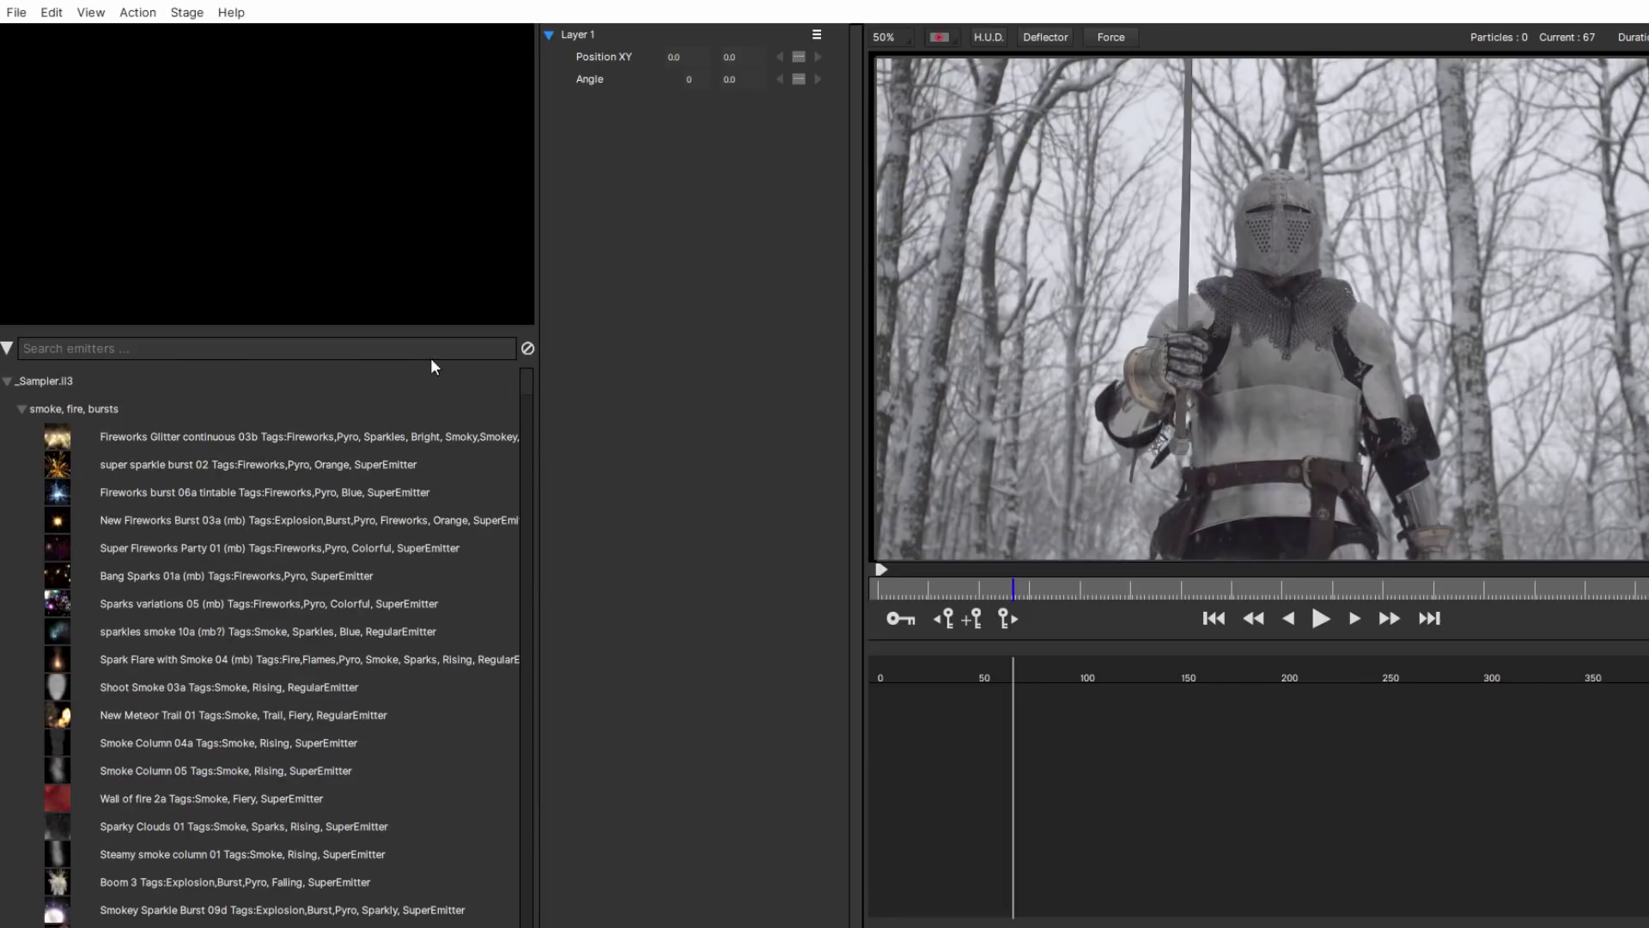
Search the emitters for 'Flame Sword' and select Flame Sword (mb)
left_click(204, 347)
type("Flame")
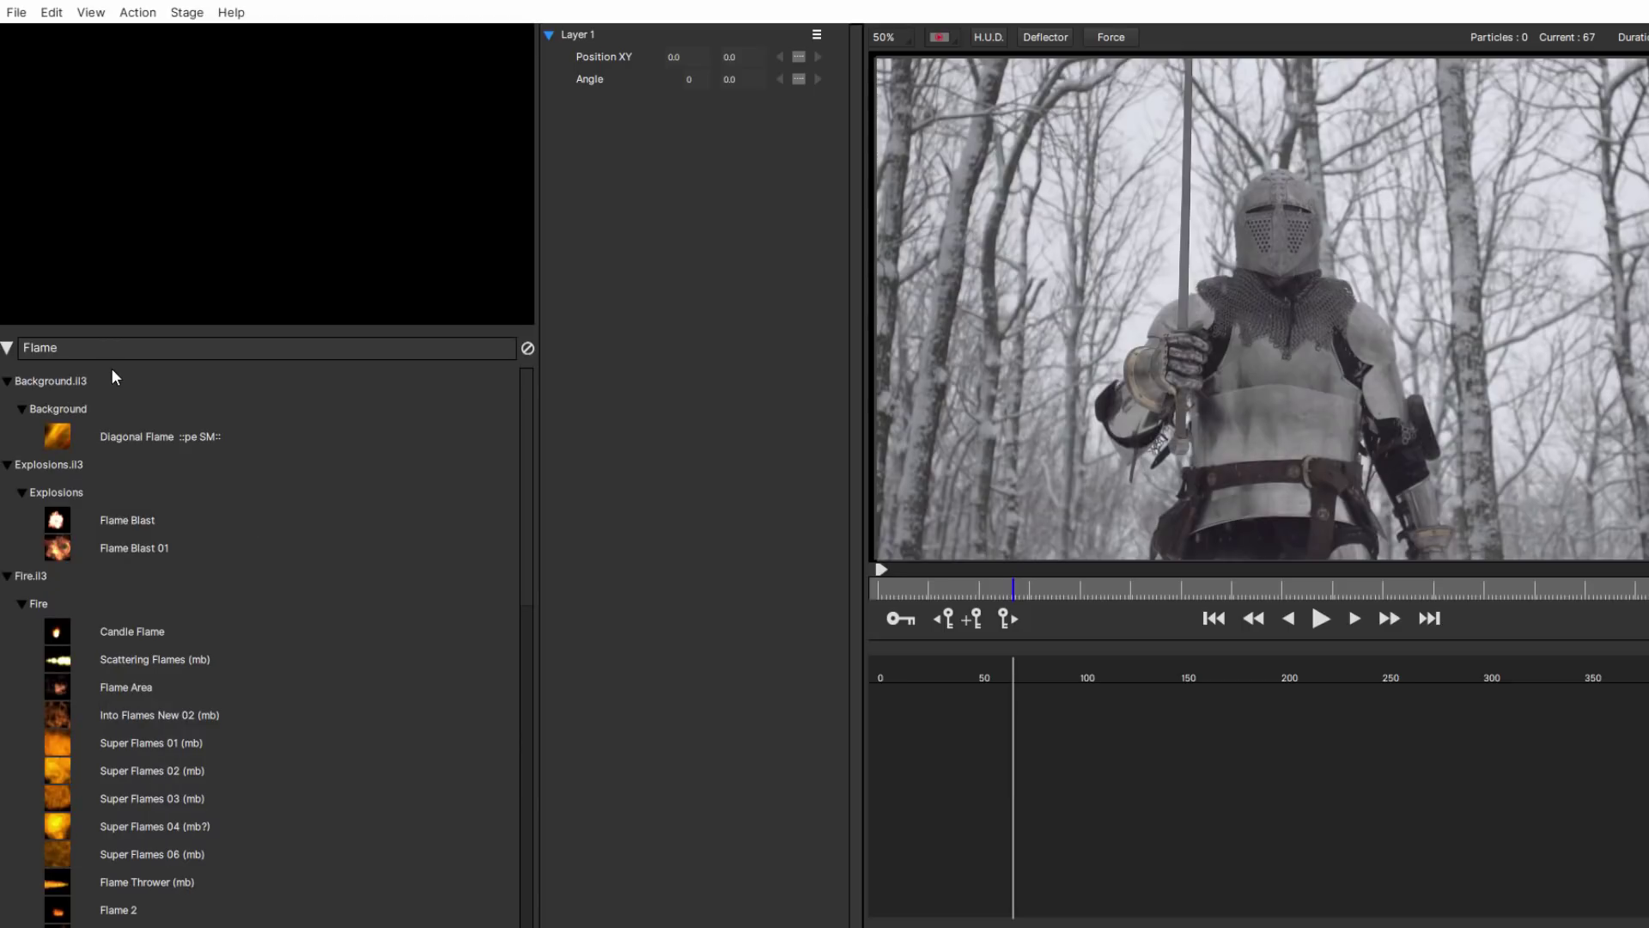
type(" Sword")
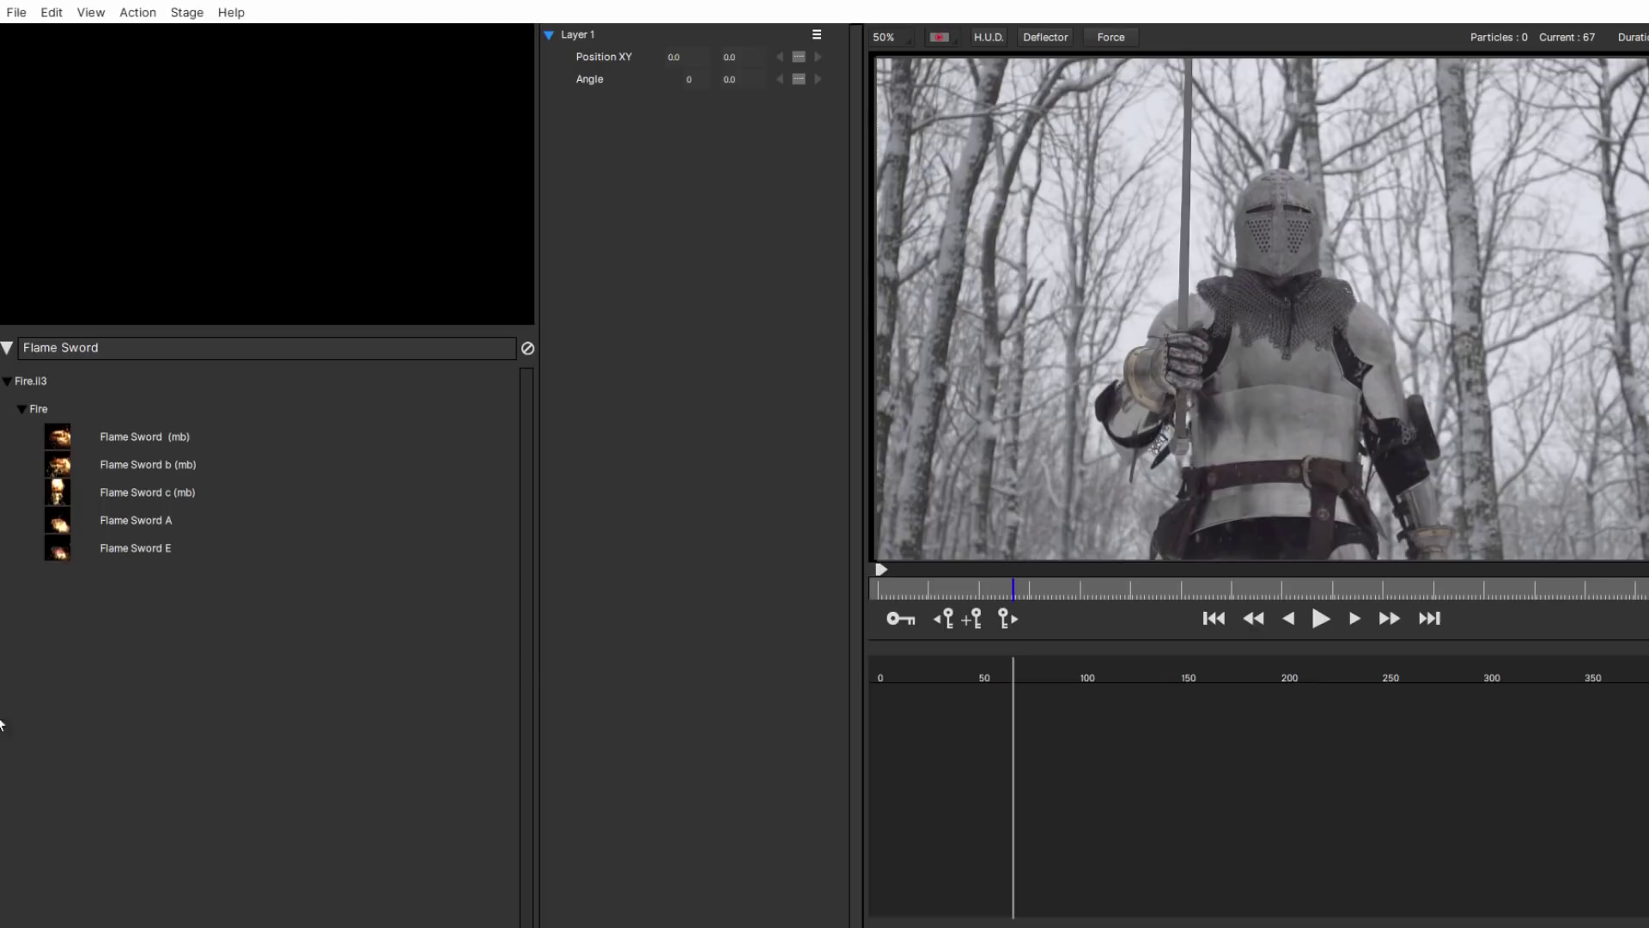
left_click(140, 435)
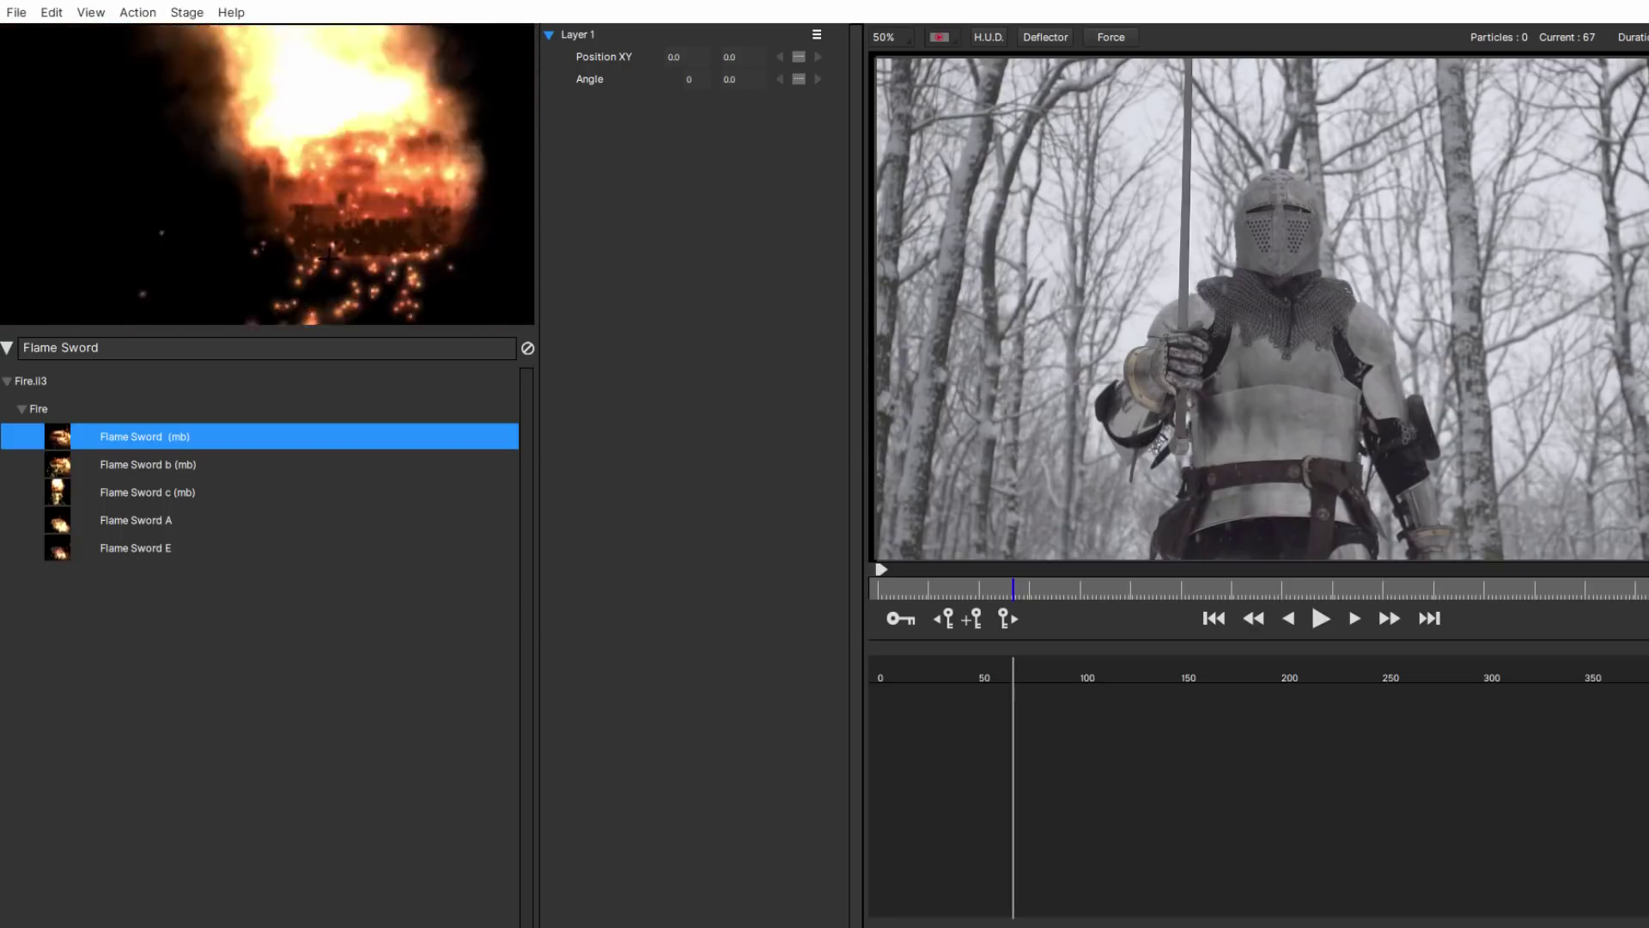
Draw a Flame Sword (mb) line emitter from the knight's sword hand up the blade
left_click(1182, 324)
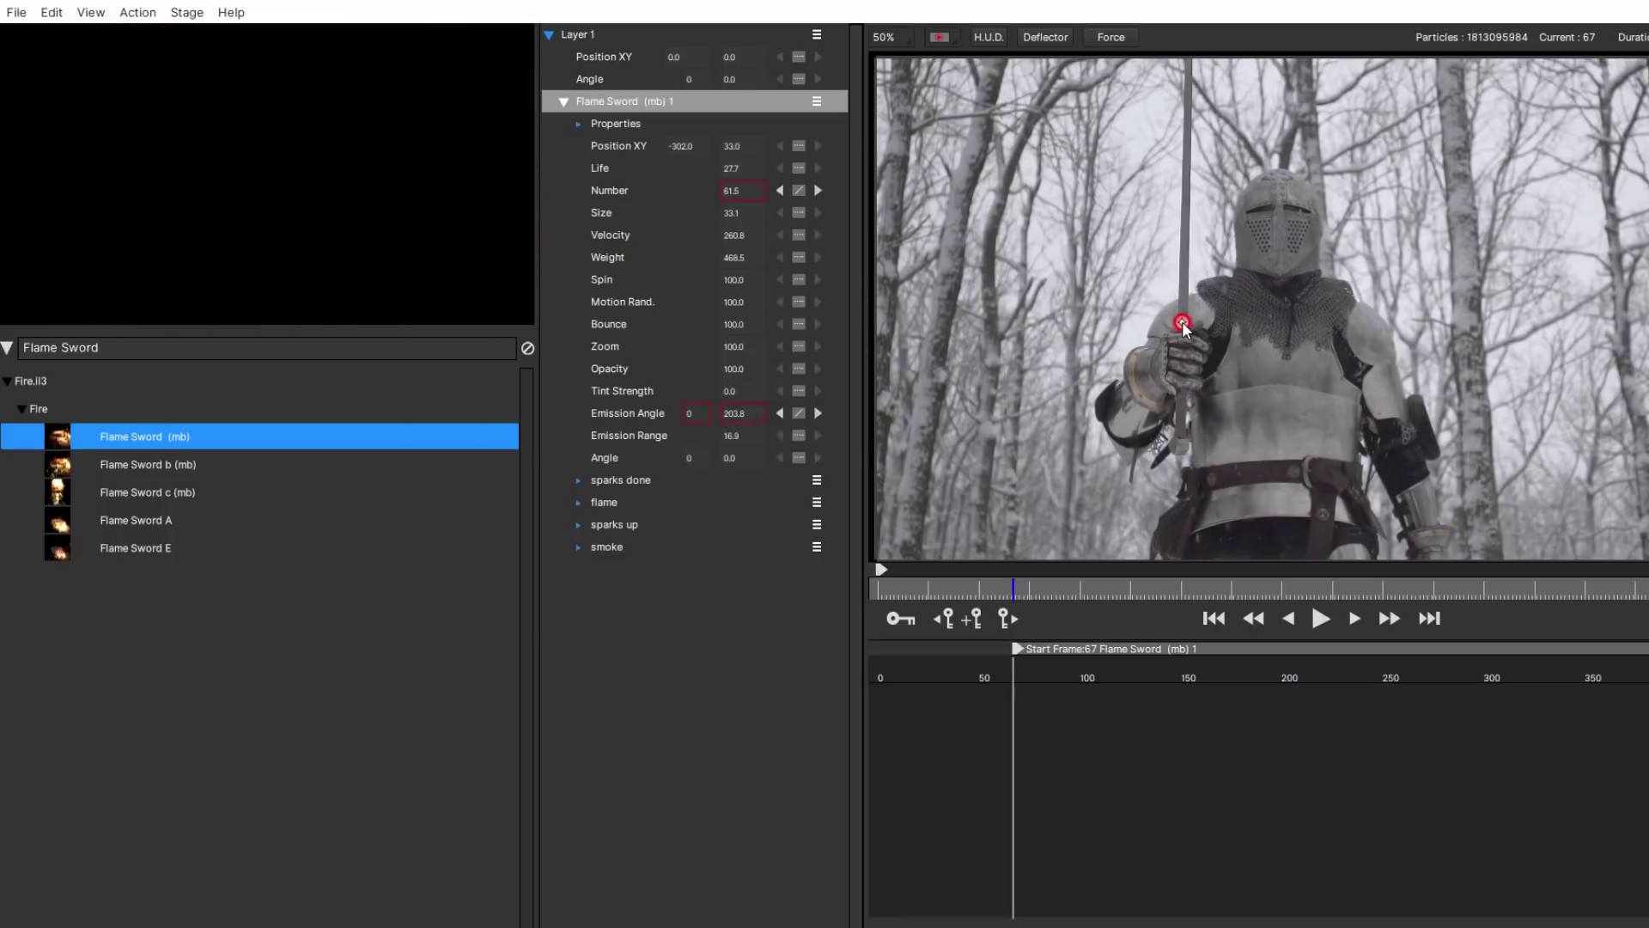
left_click_drag(1182, 321, 1189, 55)
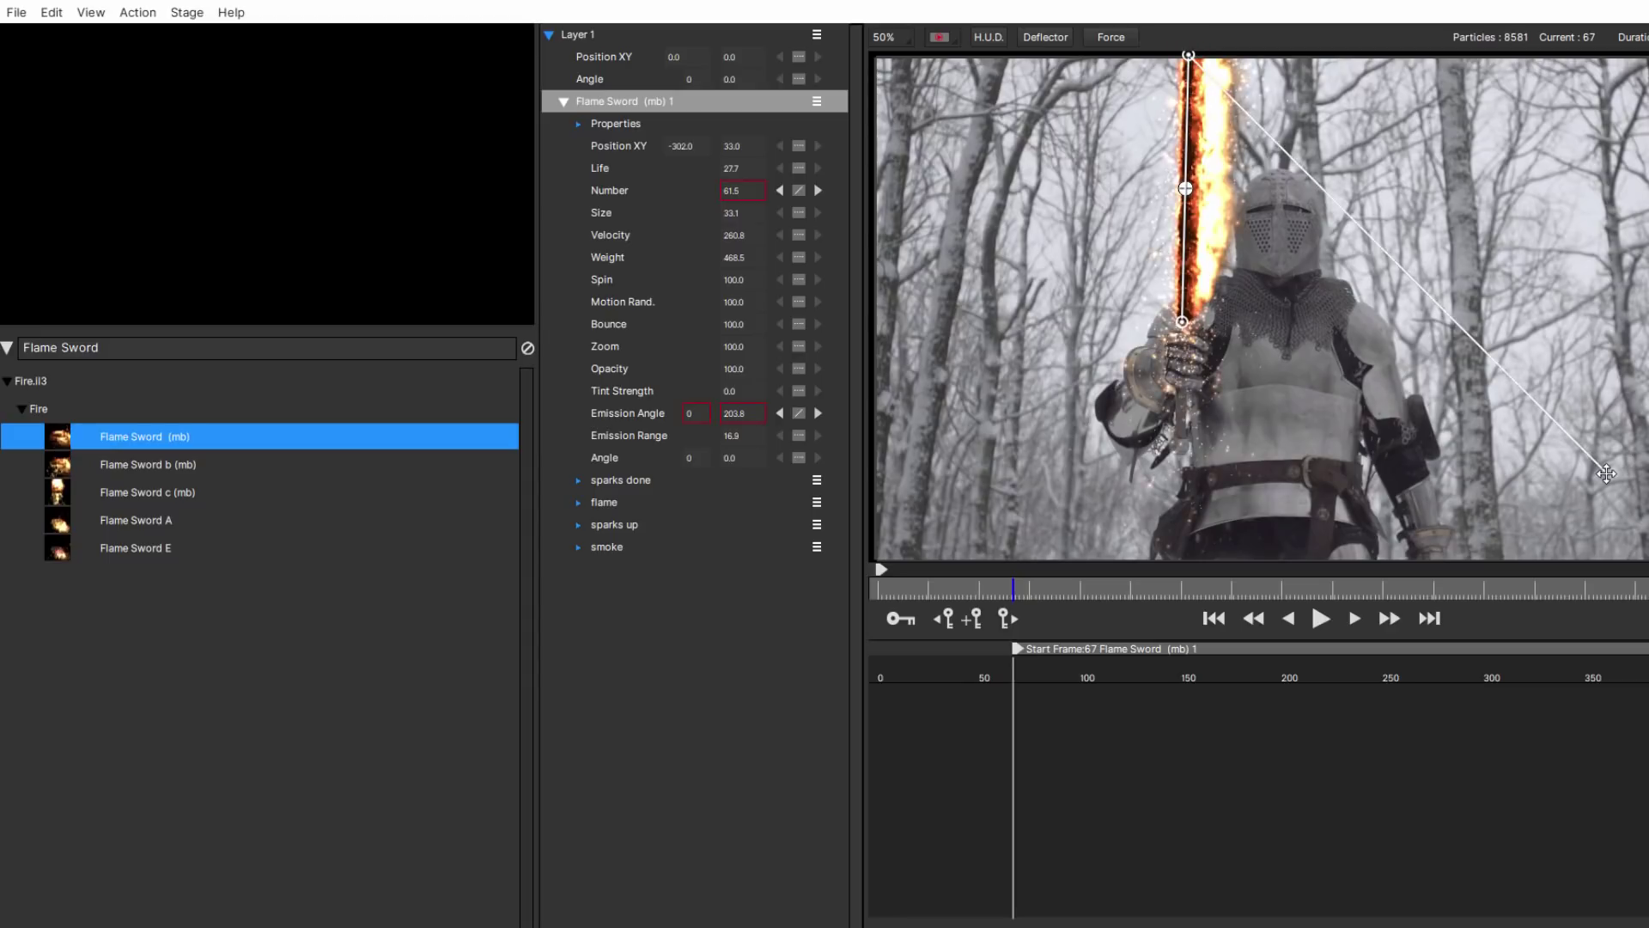
right_click(1589, 423)
Lower the Flame Sword emitter's Opacity to 8.0 and inspect the flame sub-emitter
left_click(729, 367)
left_click_drag(728, 368, 639, 358)
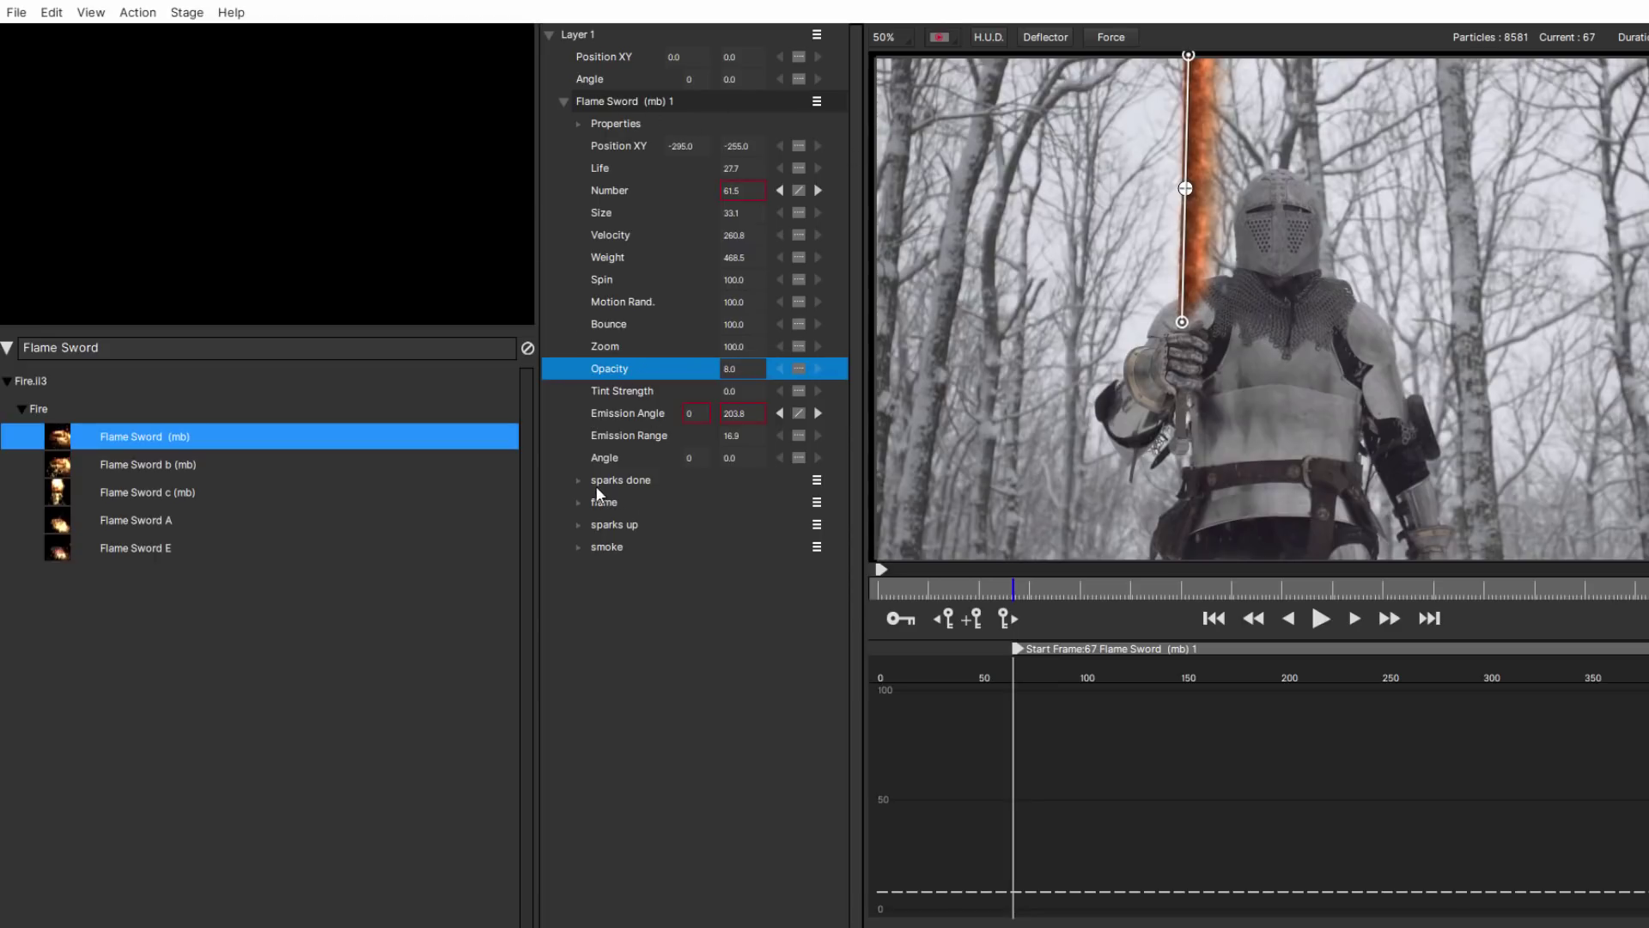
left_click(578, 503)
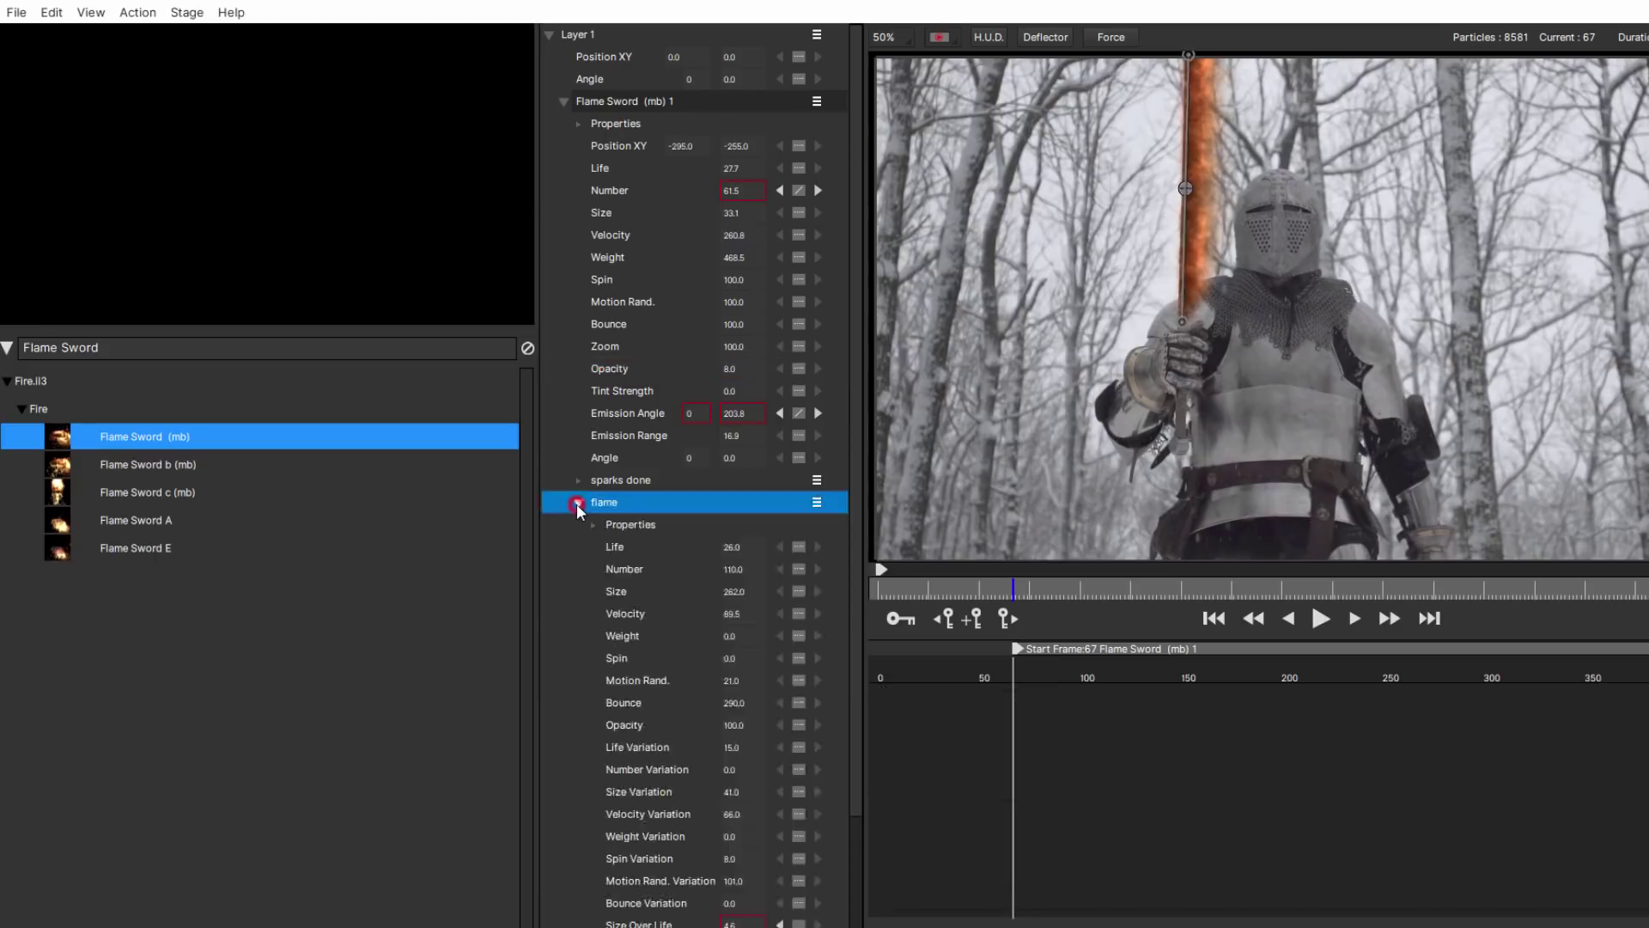
left_click(577, 503)
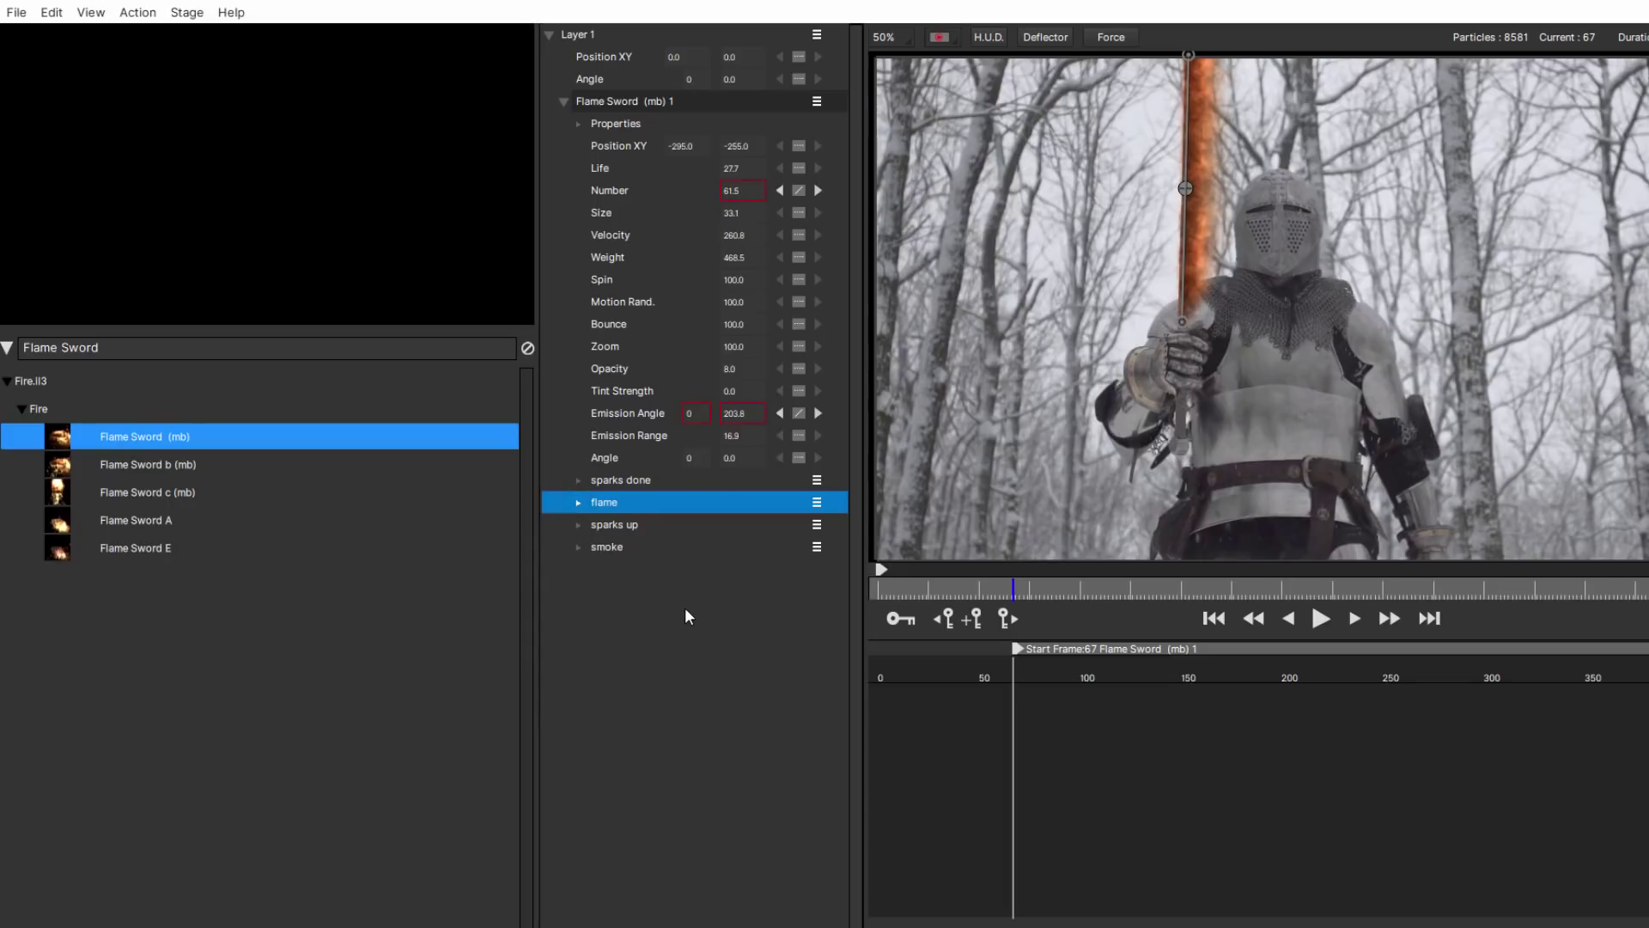
At frame 87, align the flame line's ends with the hilt and blade tip
left_click(713, 617)
left_click(1053, 589)
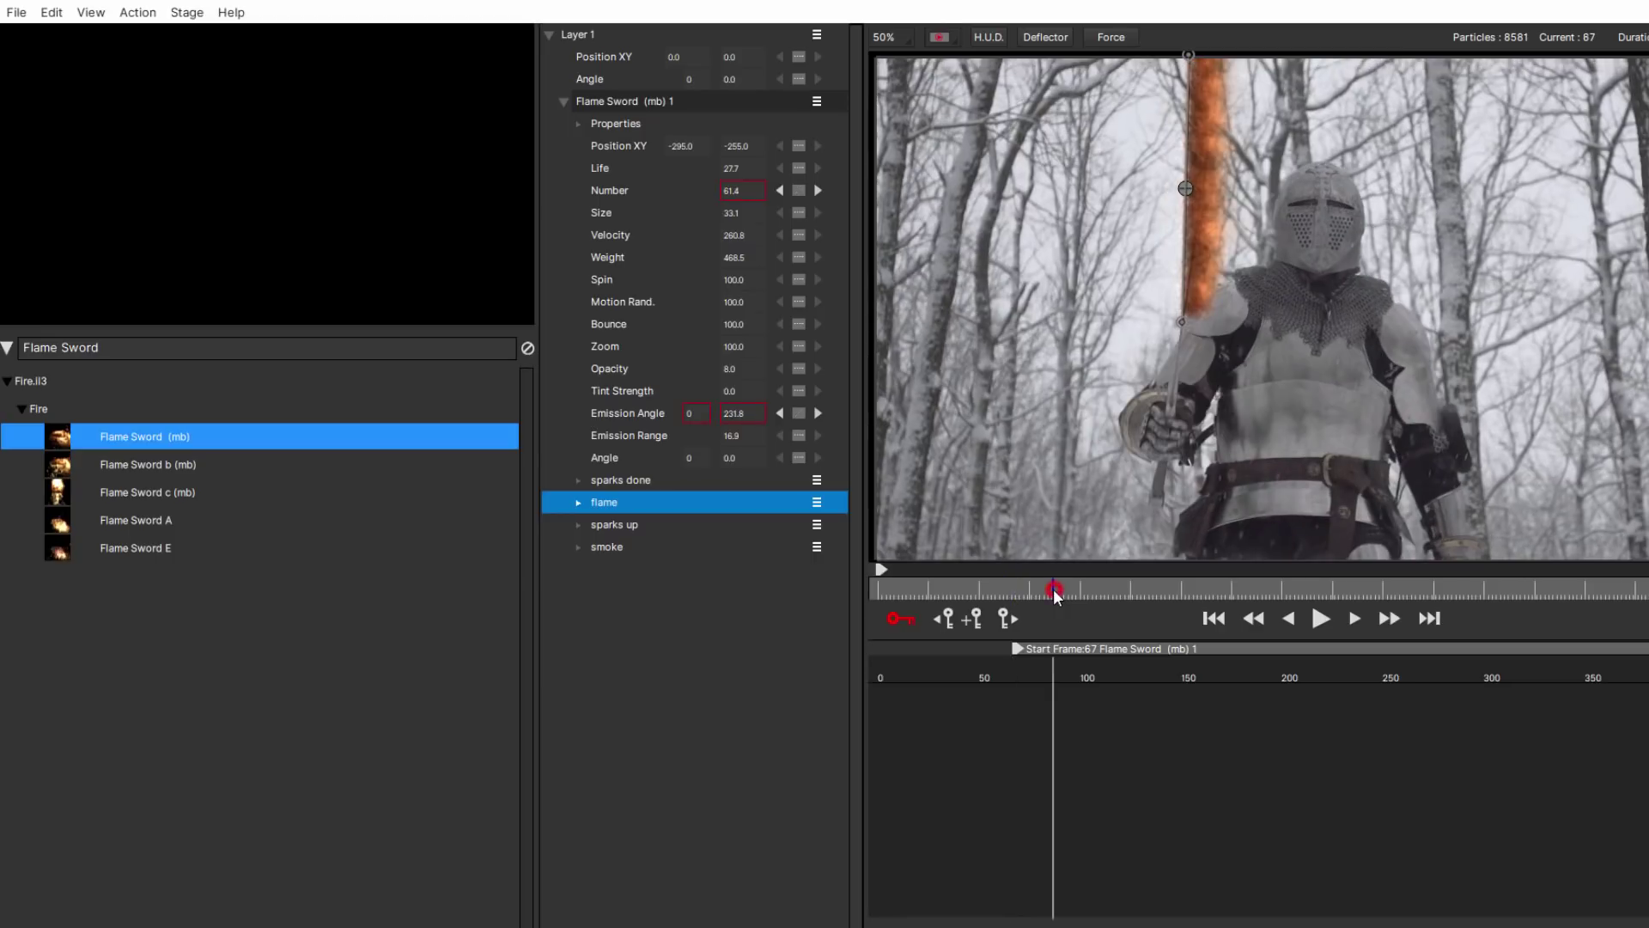
left_click_drag(1181, 319, 1172, 410)
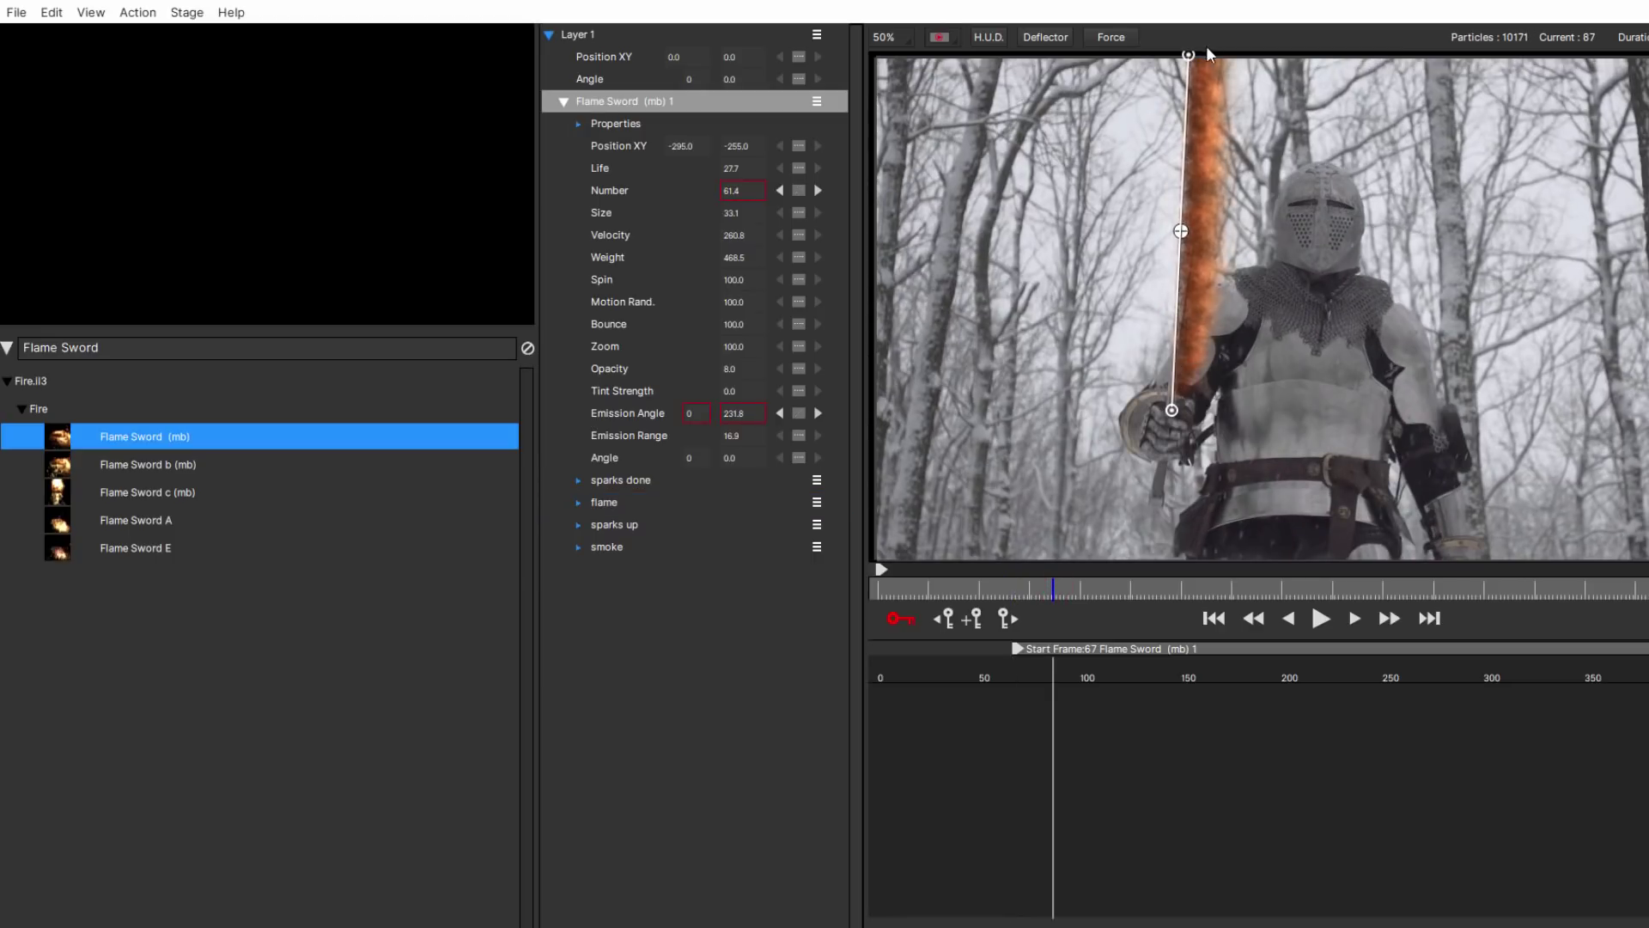
left_click_drag(1189, 55, 1212, 111)
left_click_drag(1280, 179, 1220, 61)
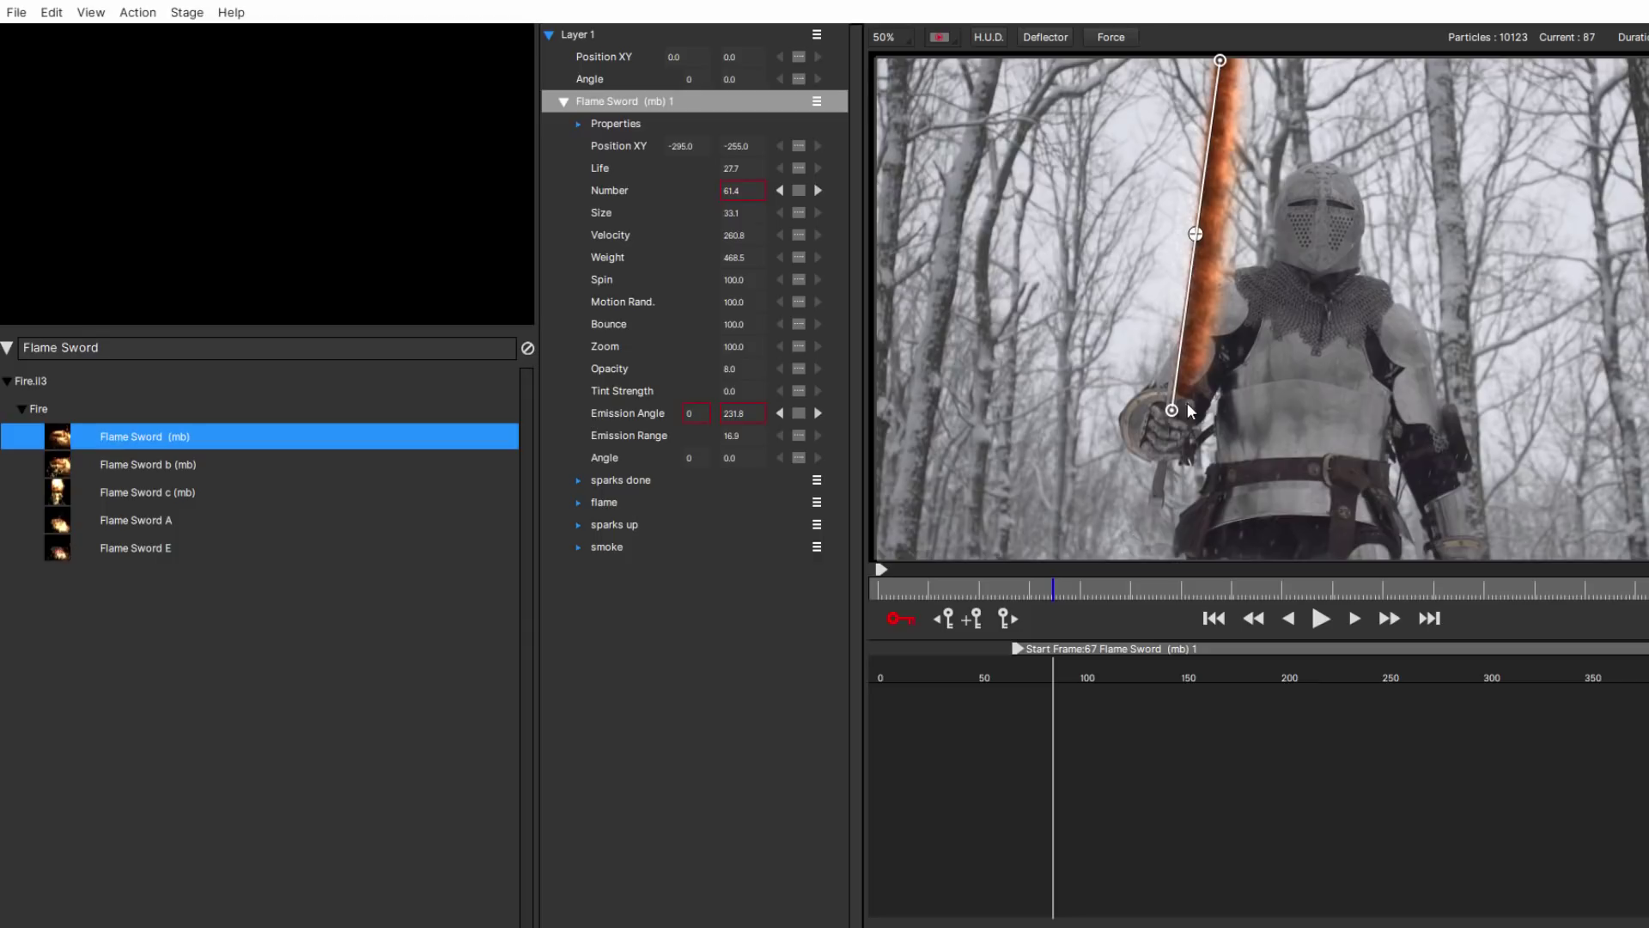
left_click_drag(1171, 411, 1166, 403)
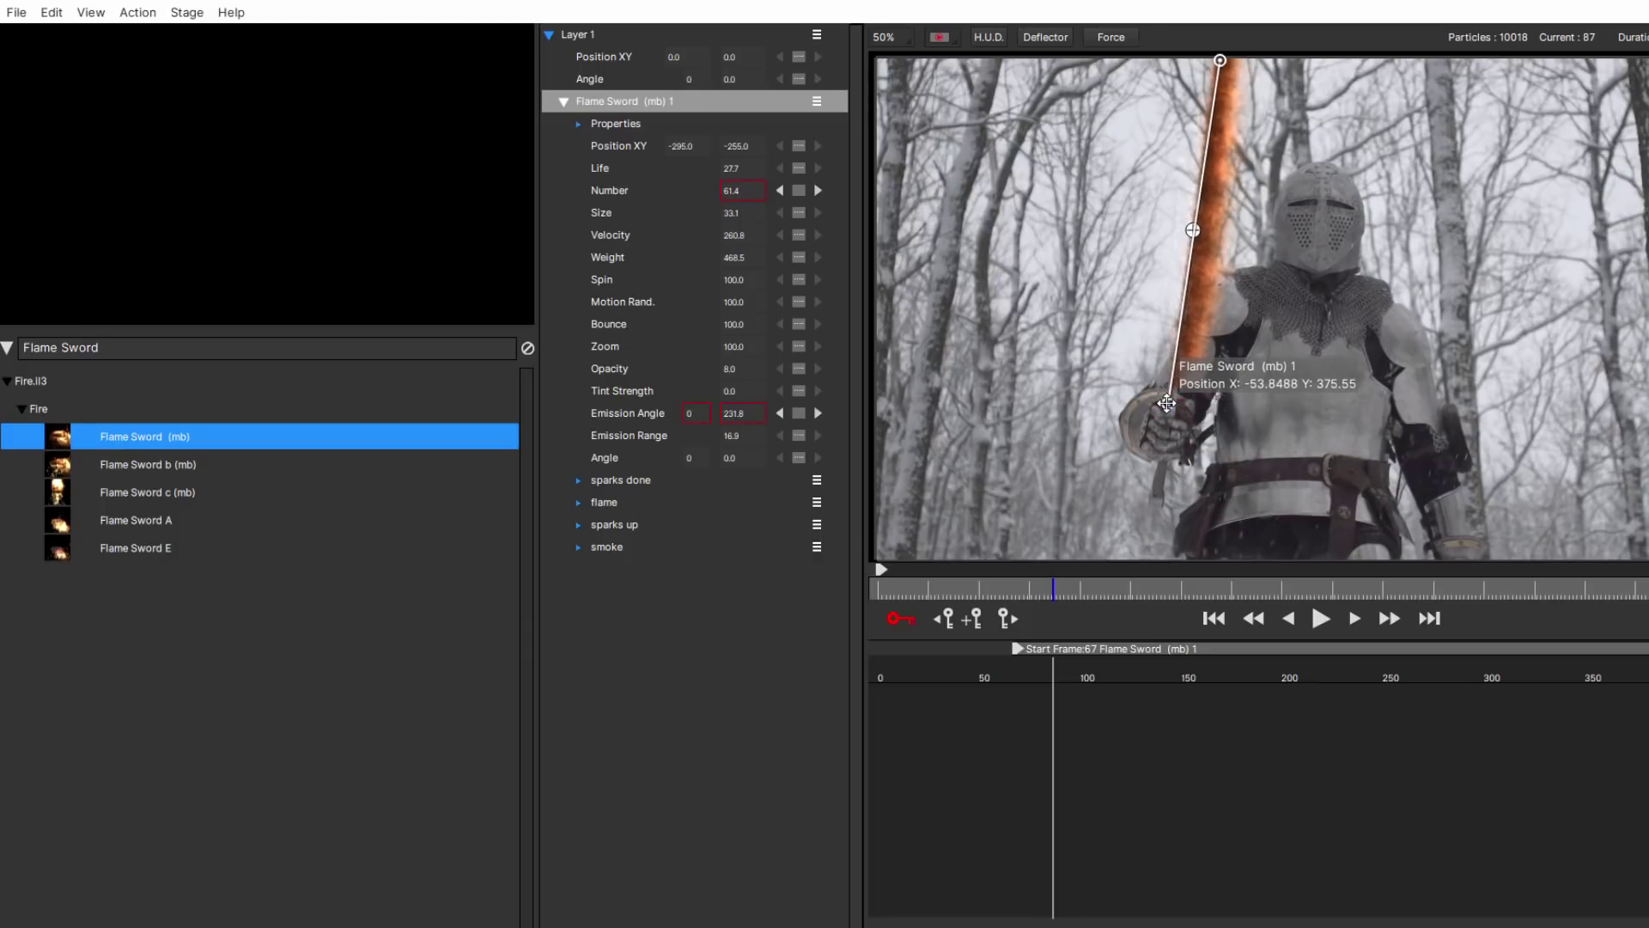
Realign the flame line along the tilted blade at frames 108 and about 90, then check frame 67
left_click(1095, 589)
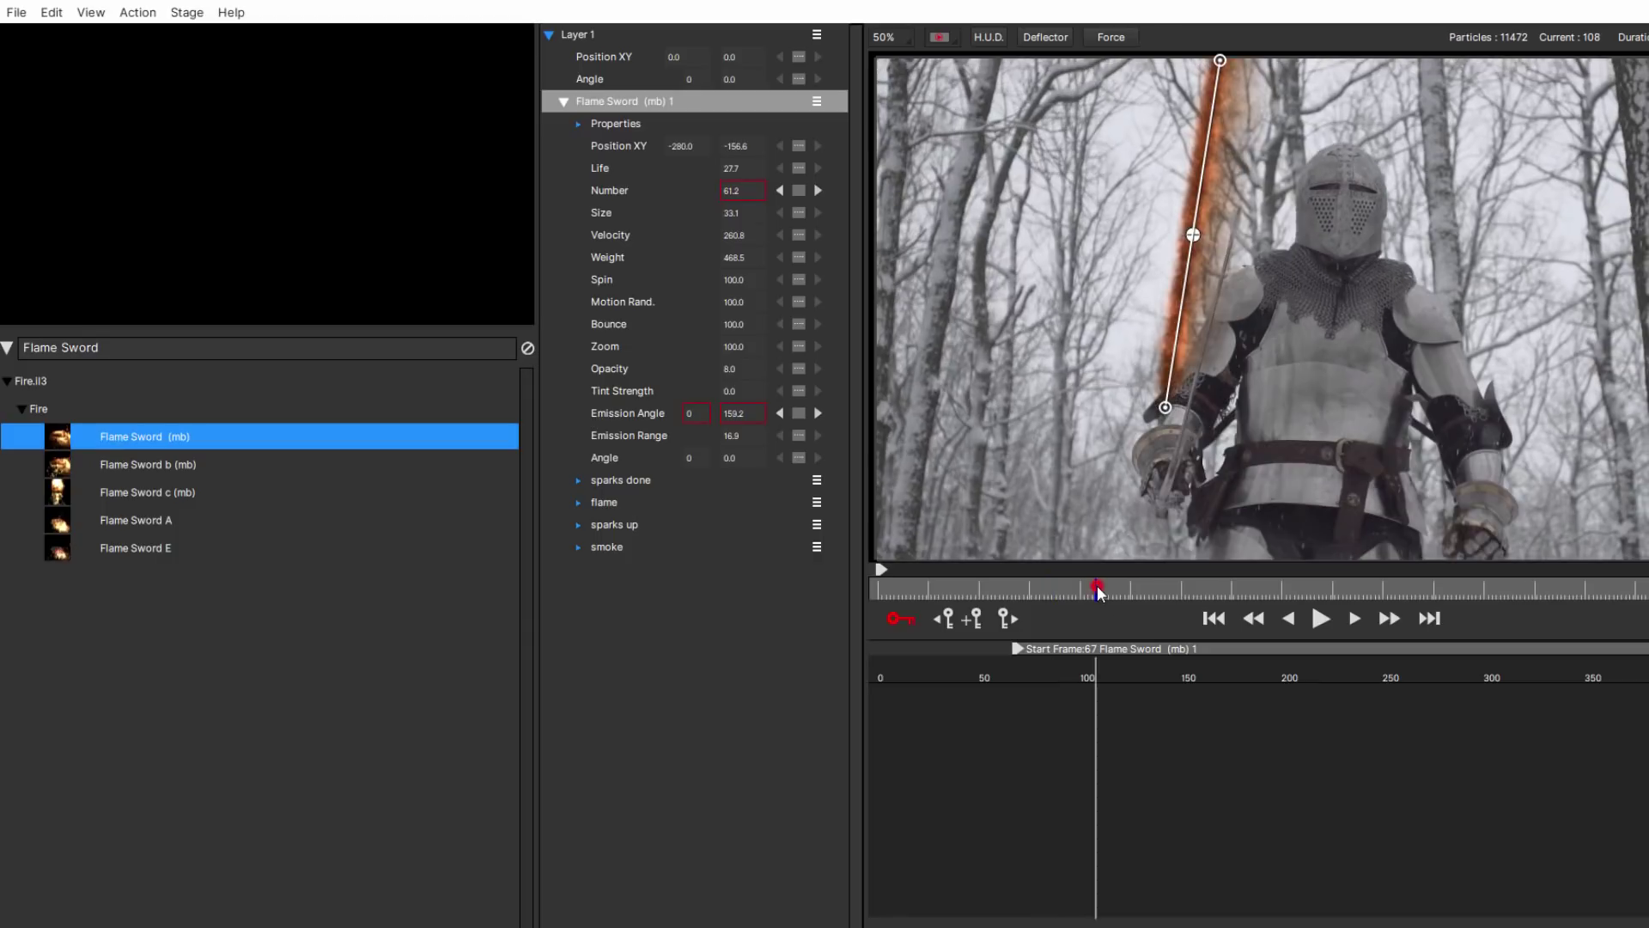
left_click_drag(1165, 407, 1166, 493)
left_click_drag(1220, 60, 1254, 203)
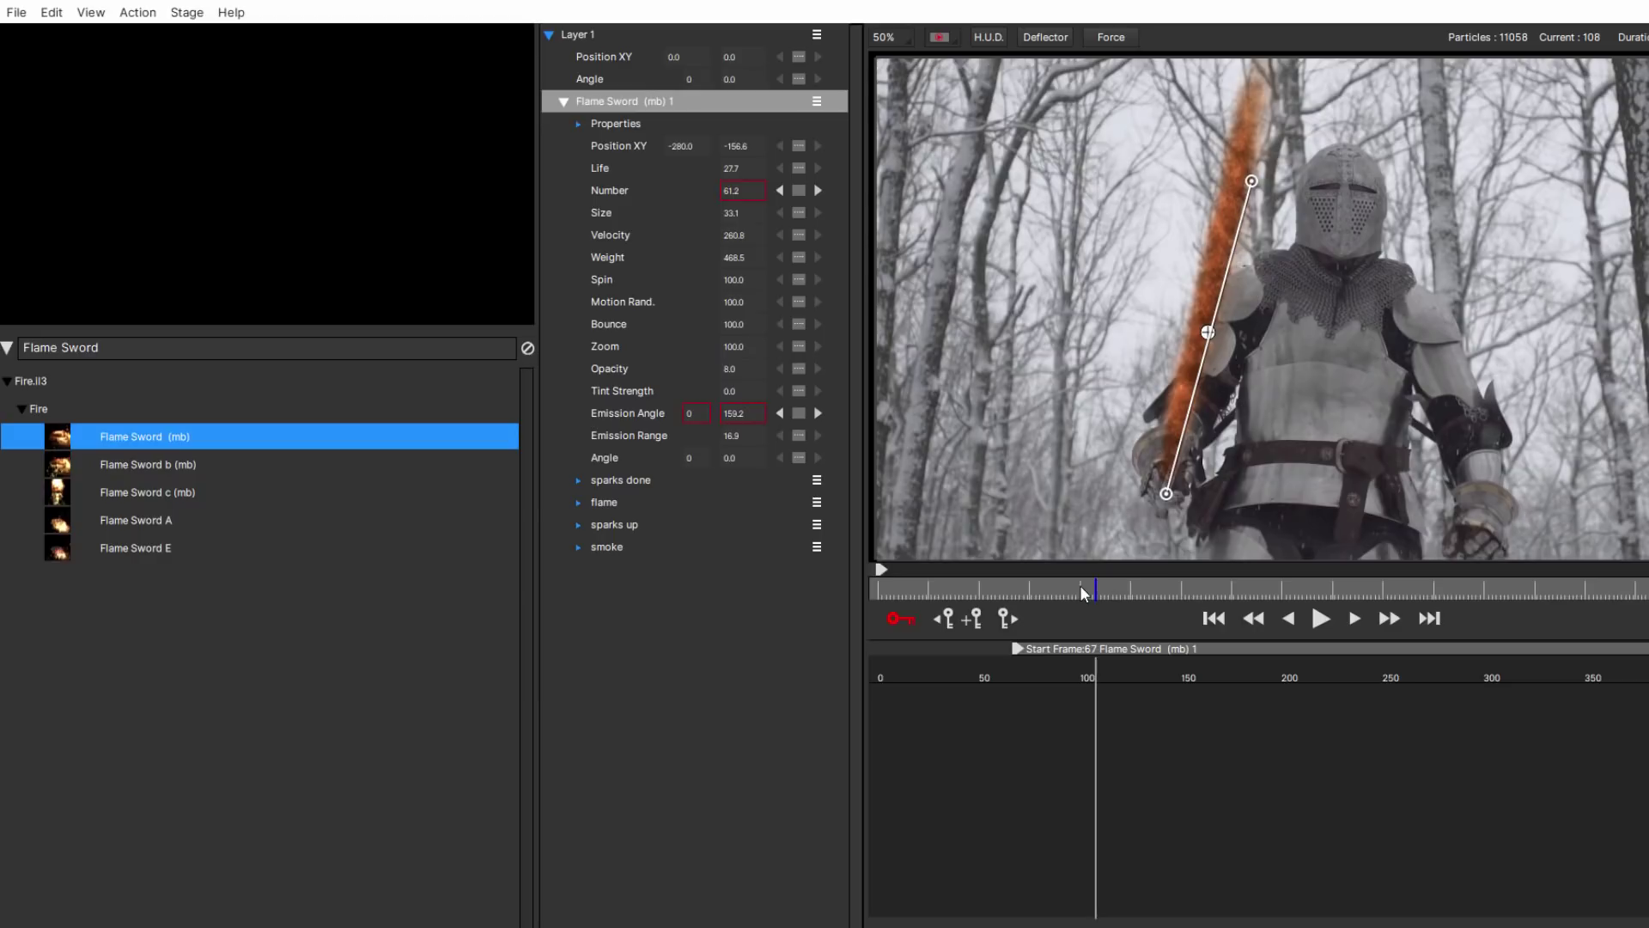
left_click(1080, 588)
mouse_move(1079, 586)
left_mouse_down()
mouse_move(1051, 589)
mouse_move(1074, 588)
left_mouse_up()
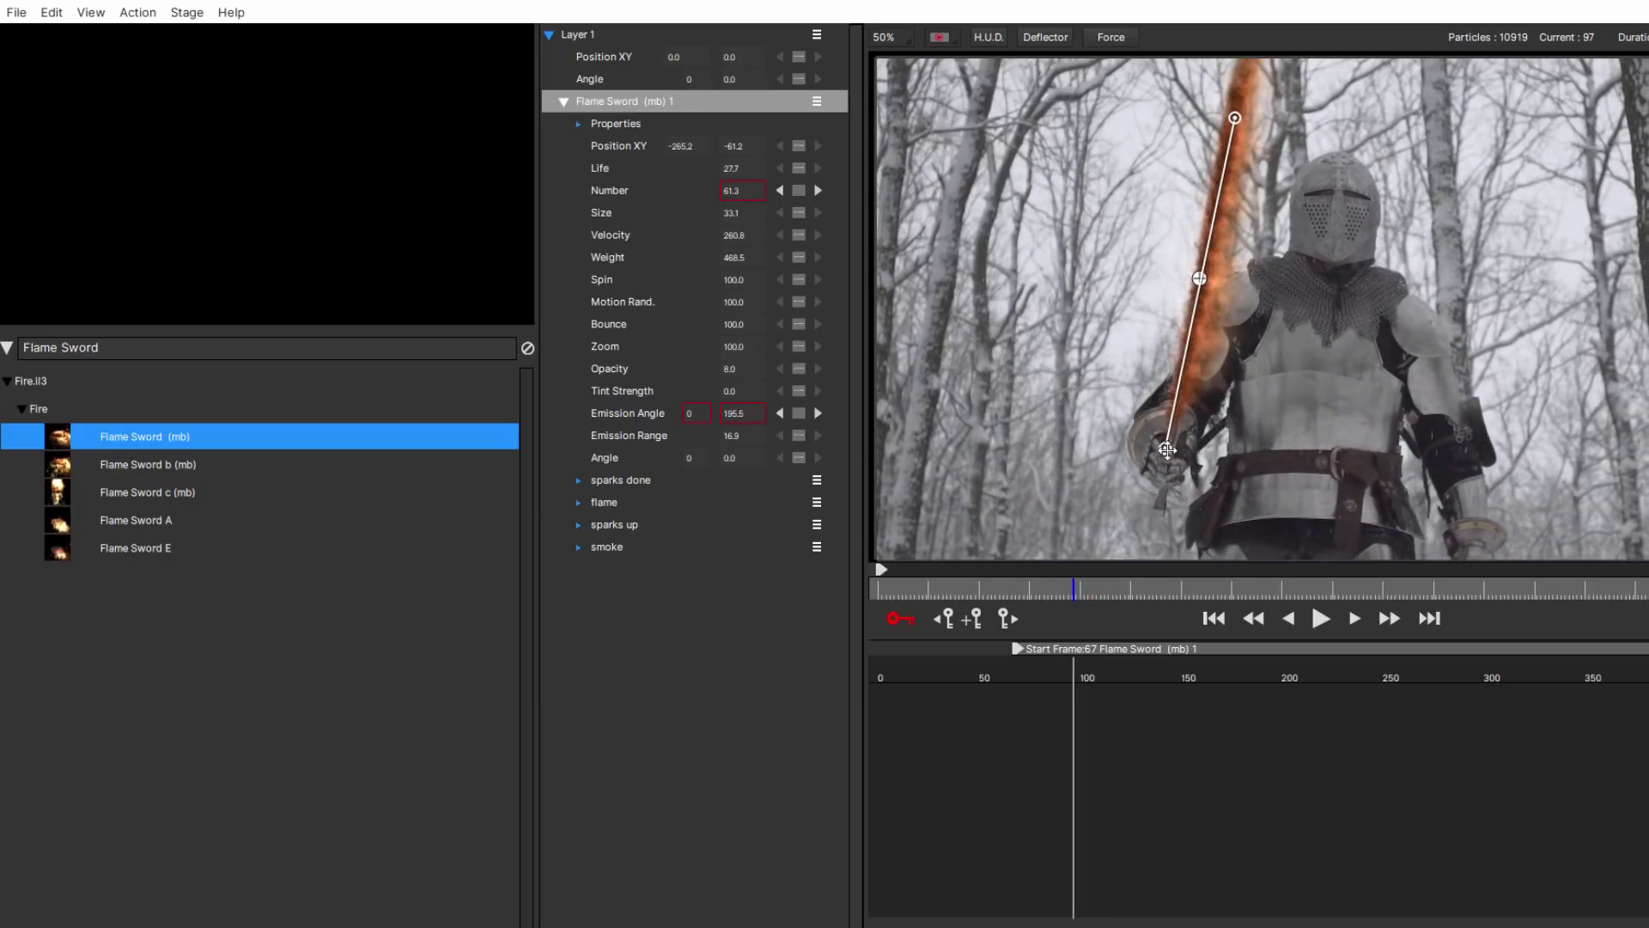
left_click_drag(1165, 449, 1171, 451)
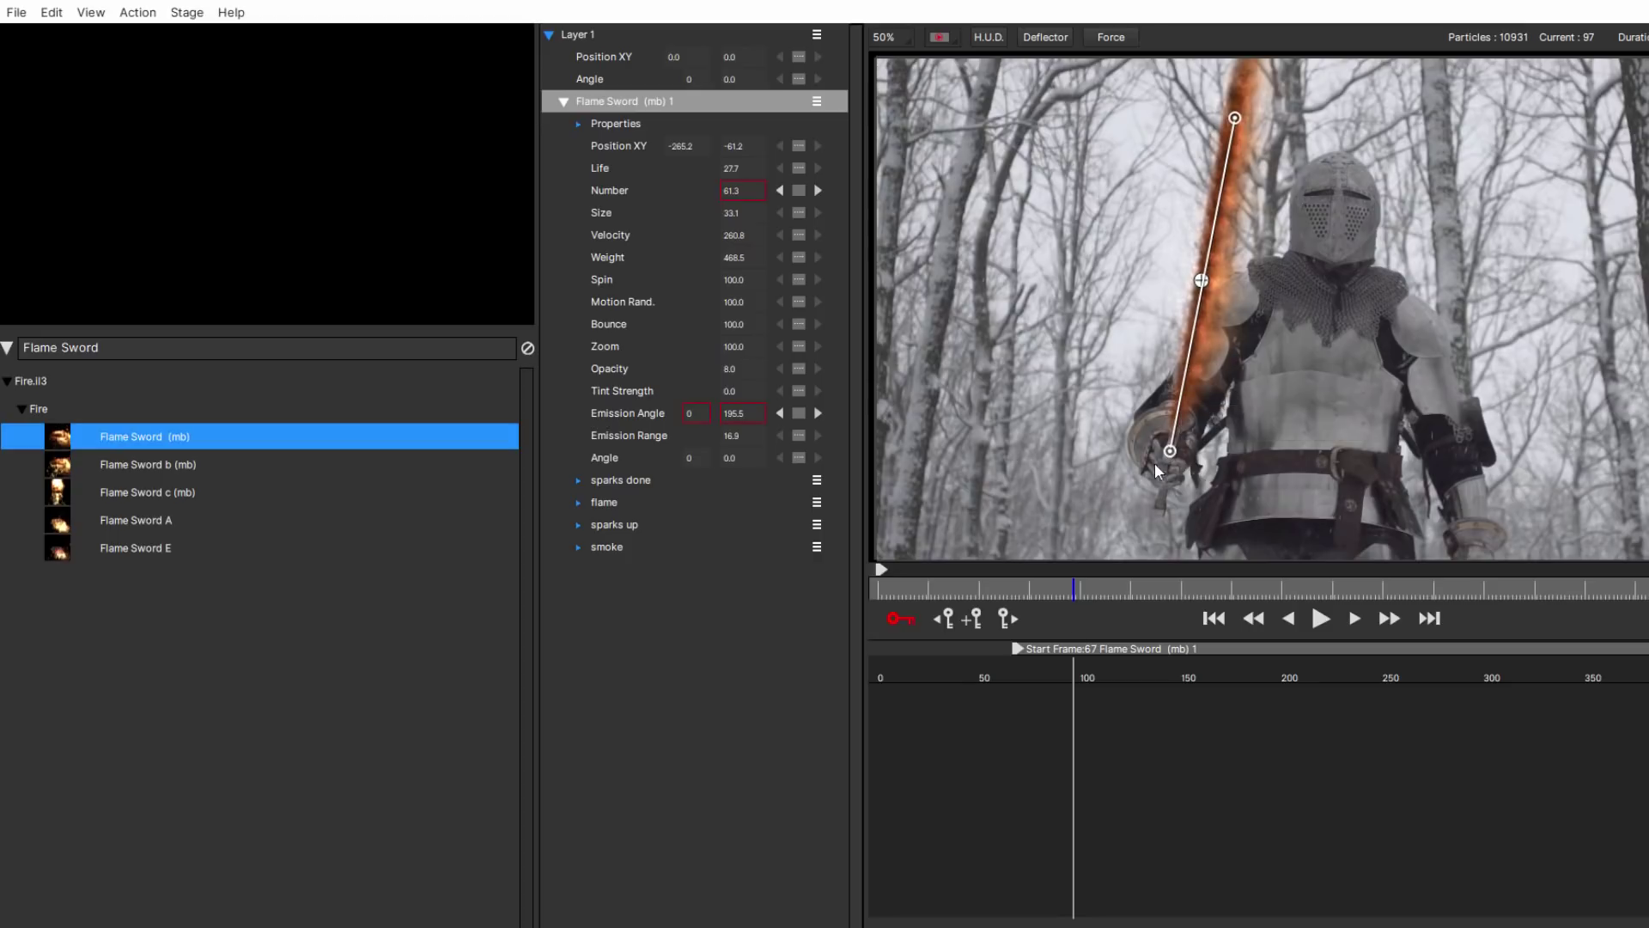
left_click_drag(1044, 588, 1169, 570)
Realign the emitter line with the hilt and blade, including at frame 159
left_click_drag(1166, 493, 1145, 542)
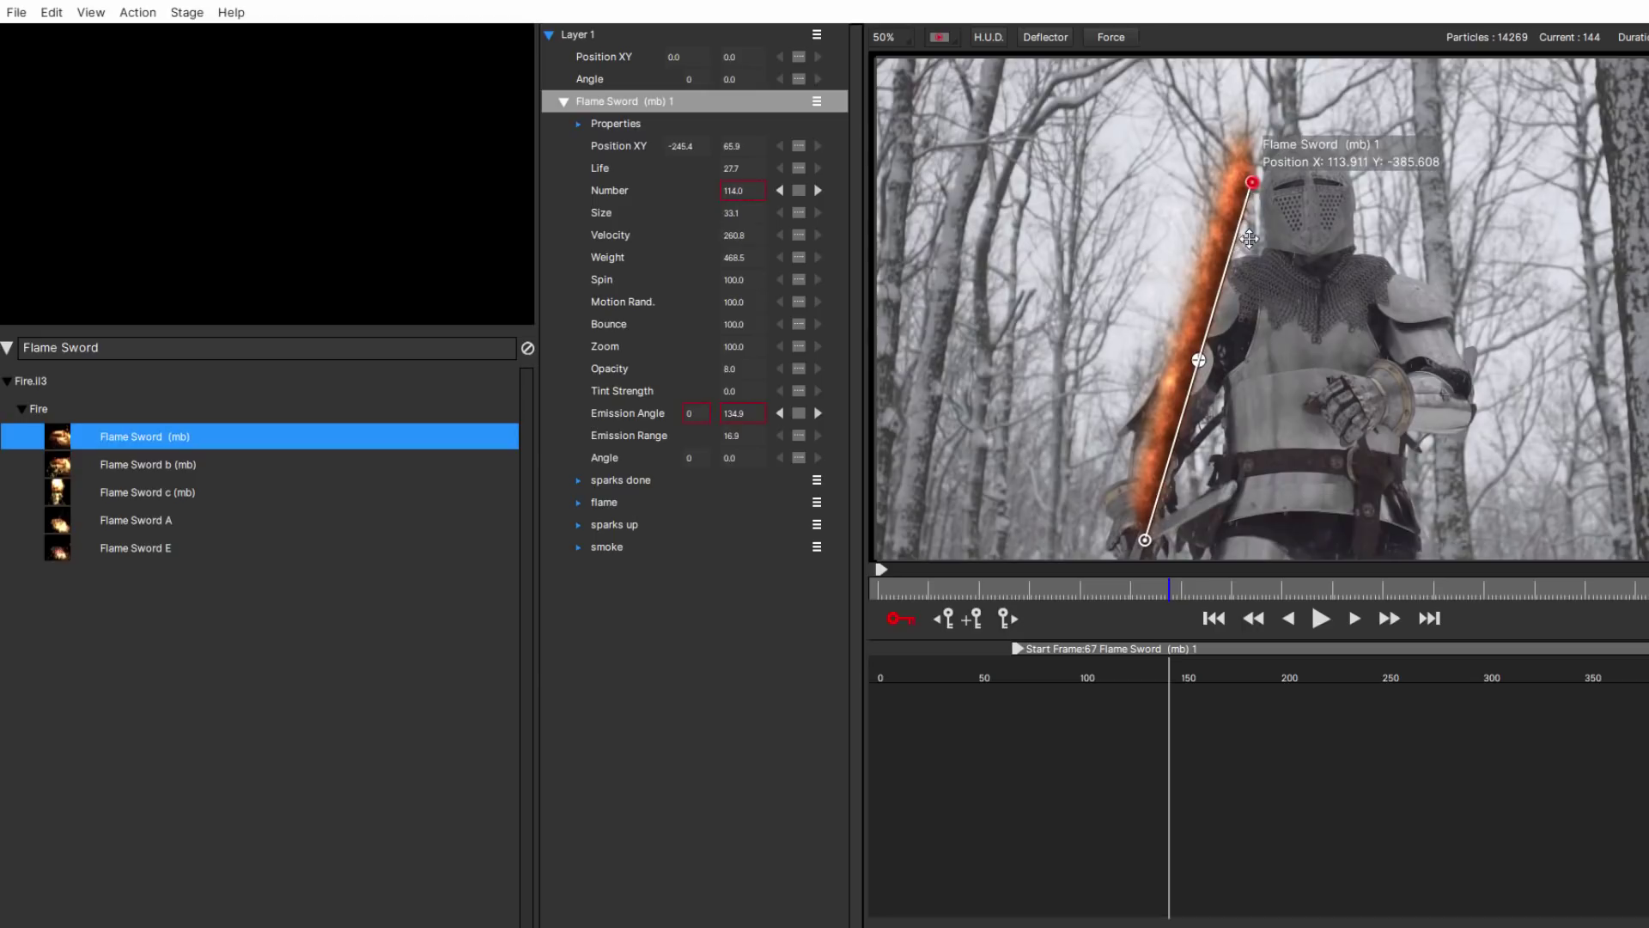
left_click_drag(1254, 183, 1266, 505)
left_click(1198, 592)
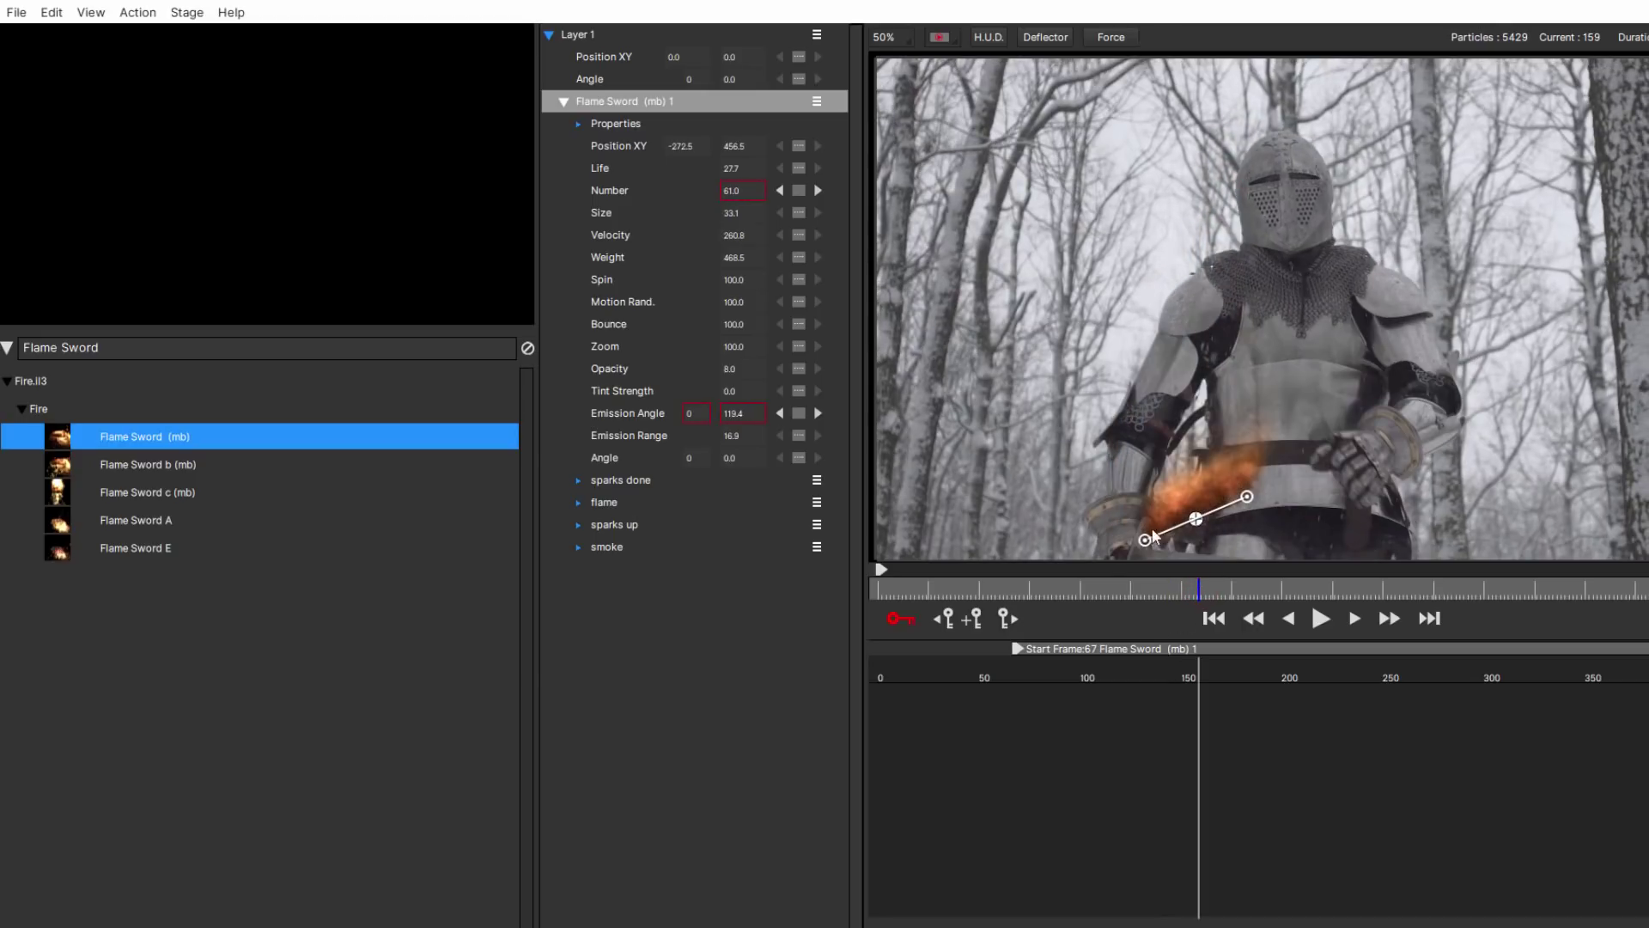
left_click_drag(1139, 560, 1137, 559)
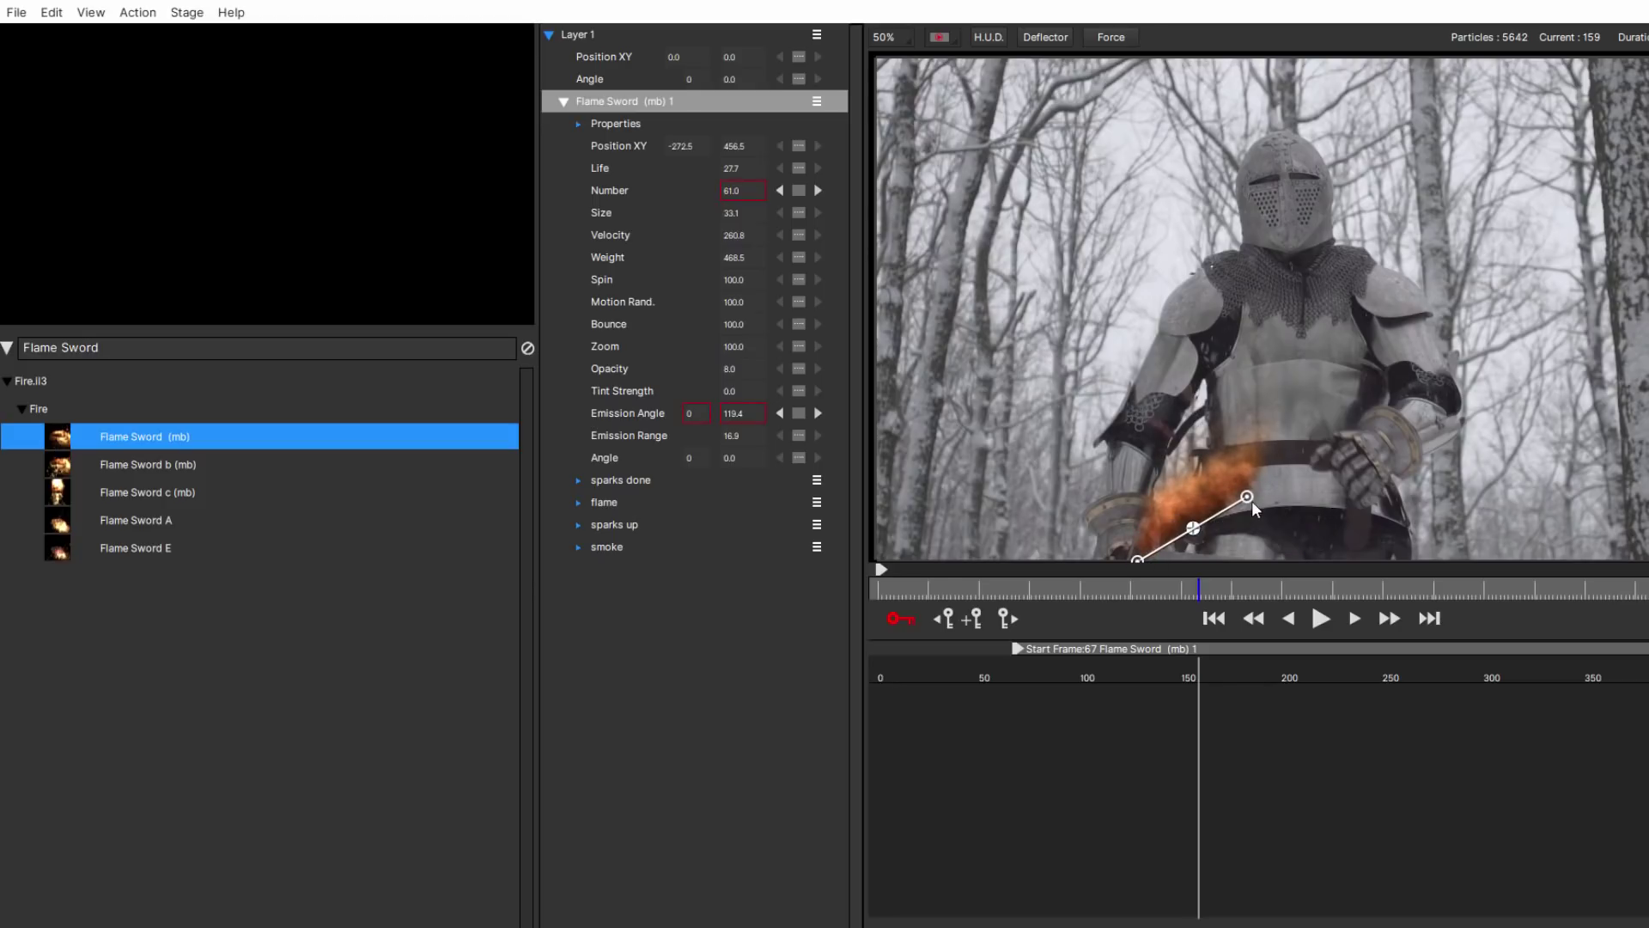
left_click_drag(1250, 502, 1253, 516)
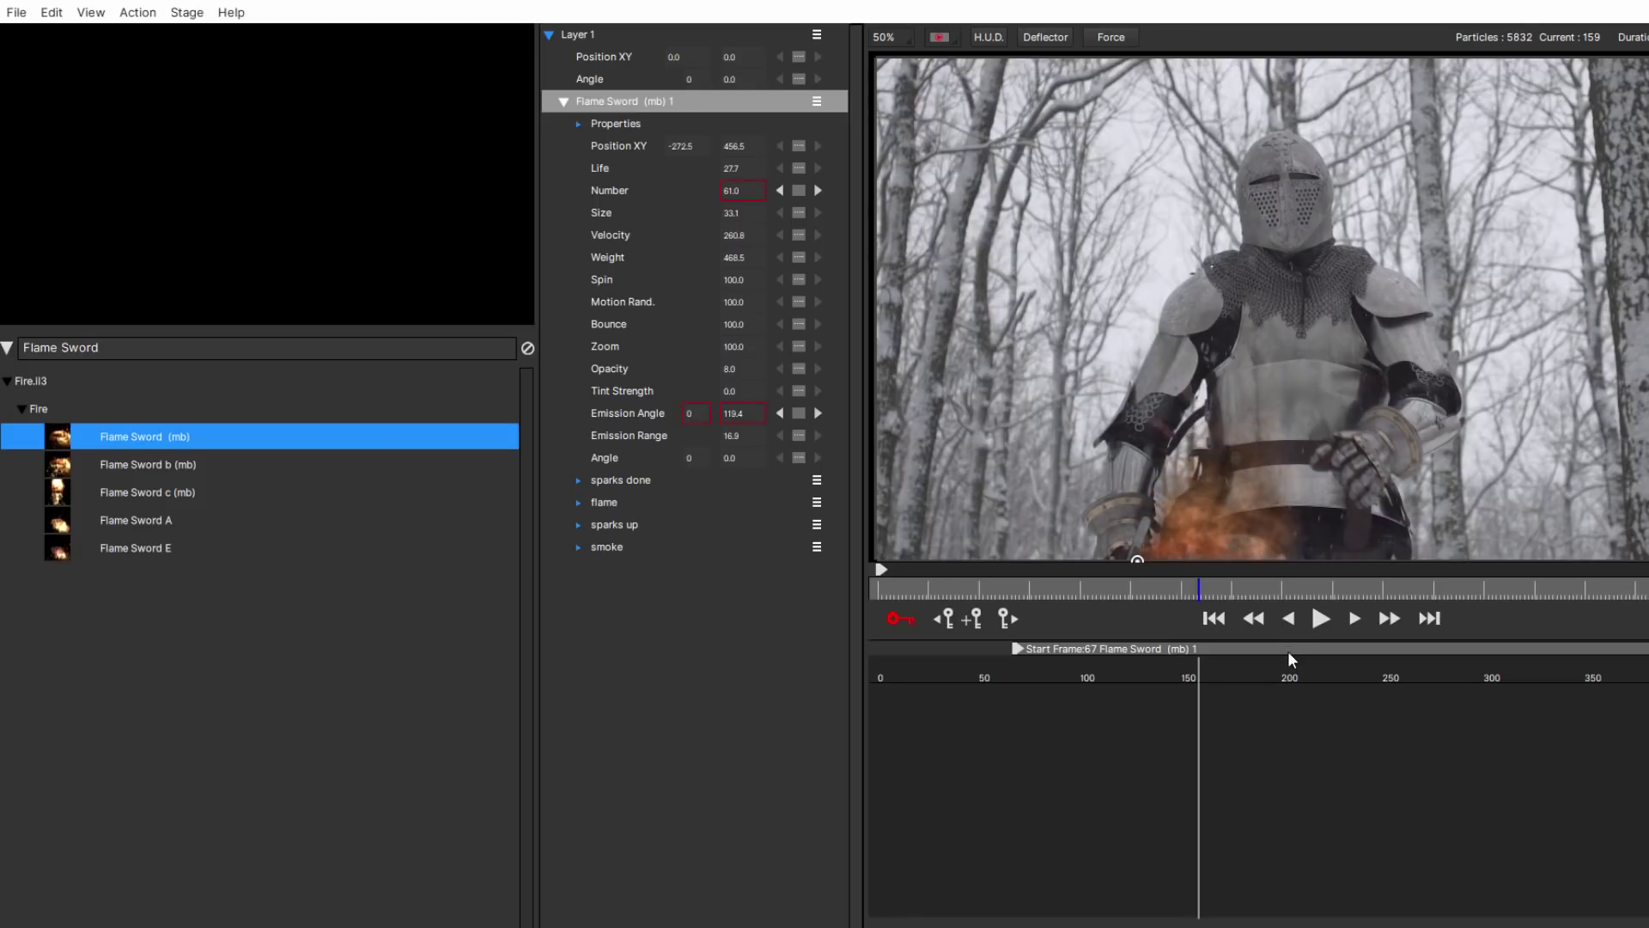
At frame 179, extend the line along the lowered sword past the frame and check later frames
left_click(1241, 591)
left_click_drag(1135, 557, 1157, 533)
scroll(1252, 473, "down", 1)
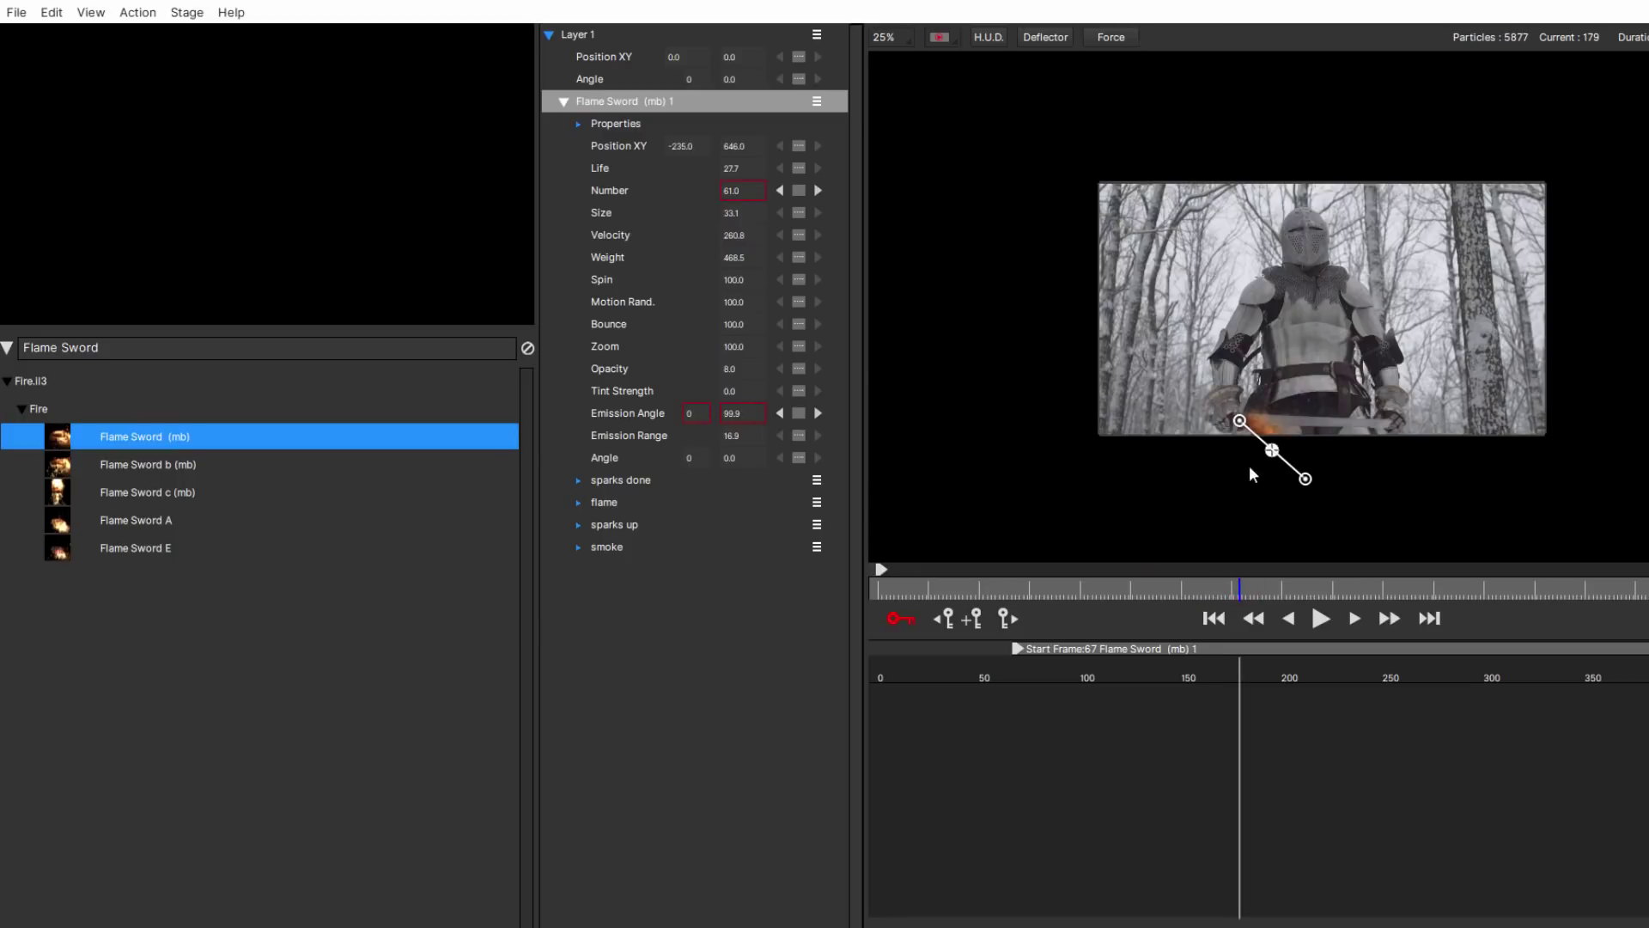
left_click_drag(1306, 479, 1396, 428)
left_click_drag(1330, 588, 1552, 590)
left_click(1627, 588)
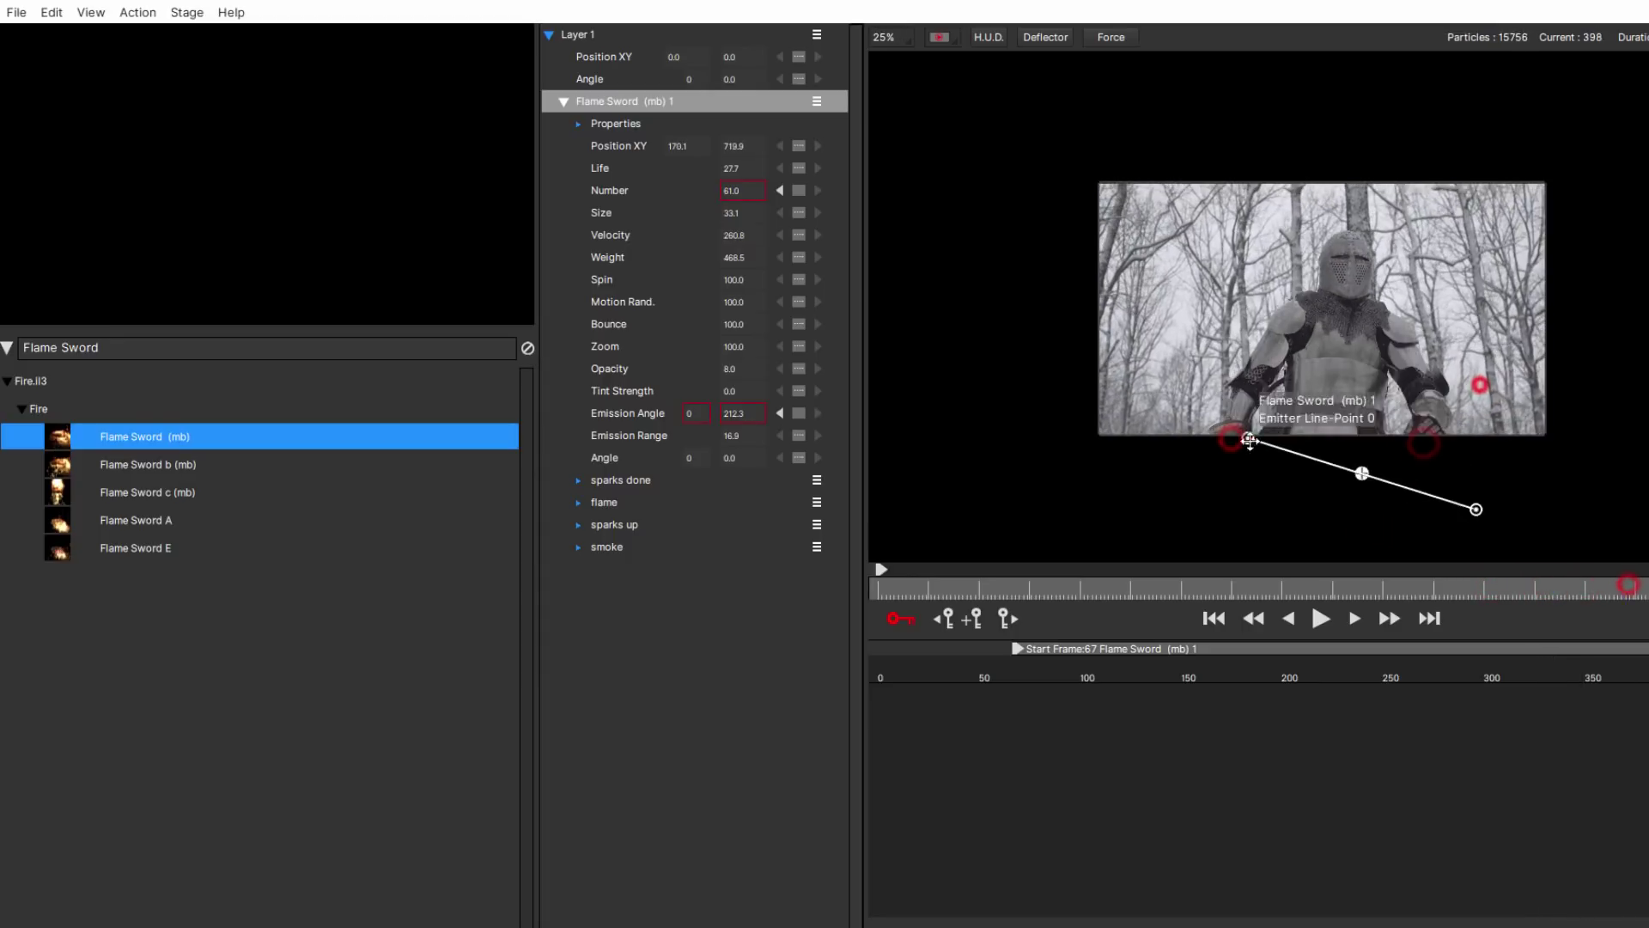
left_click(1147, 588)
At frame 62, raise the flame Opacity to 100 and delete all Opacity keyframes
mouse_move(1022, 586)
left_mouse_down()
mouse_move(996, 590)
mouse_move(1055, 589)
left_mouse_up()
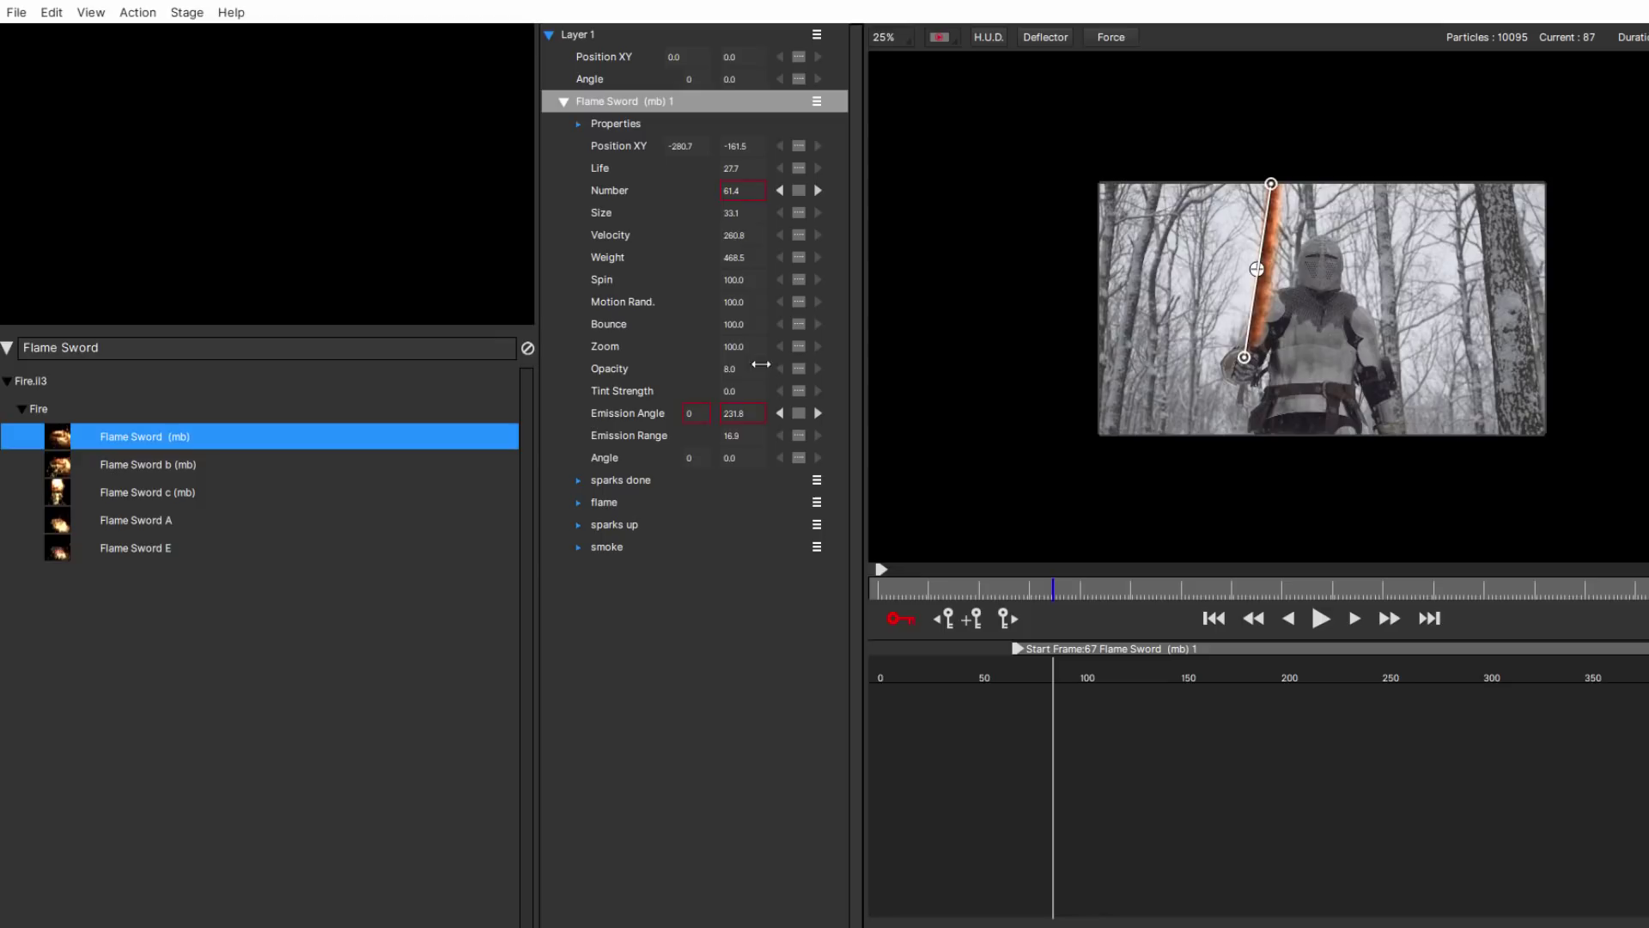
left_click_drag(741, 372, 1125, 371)
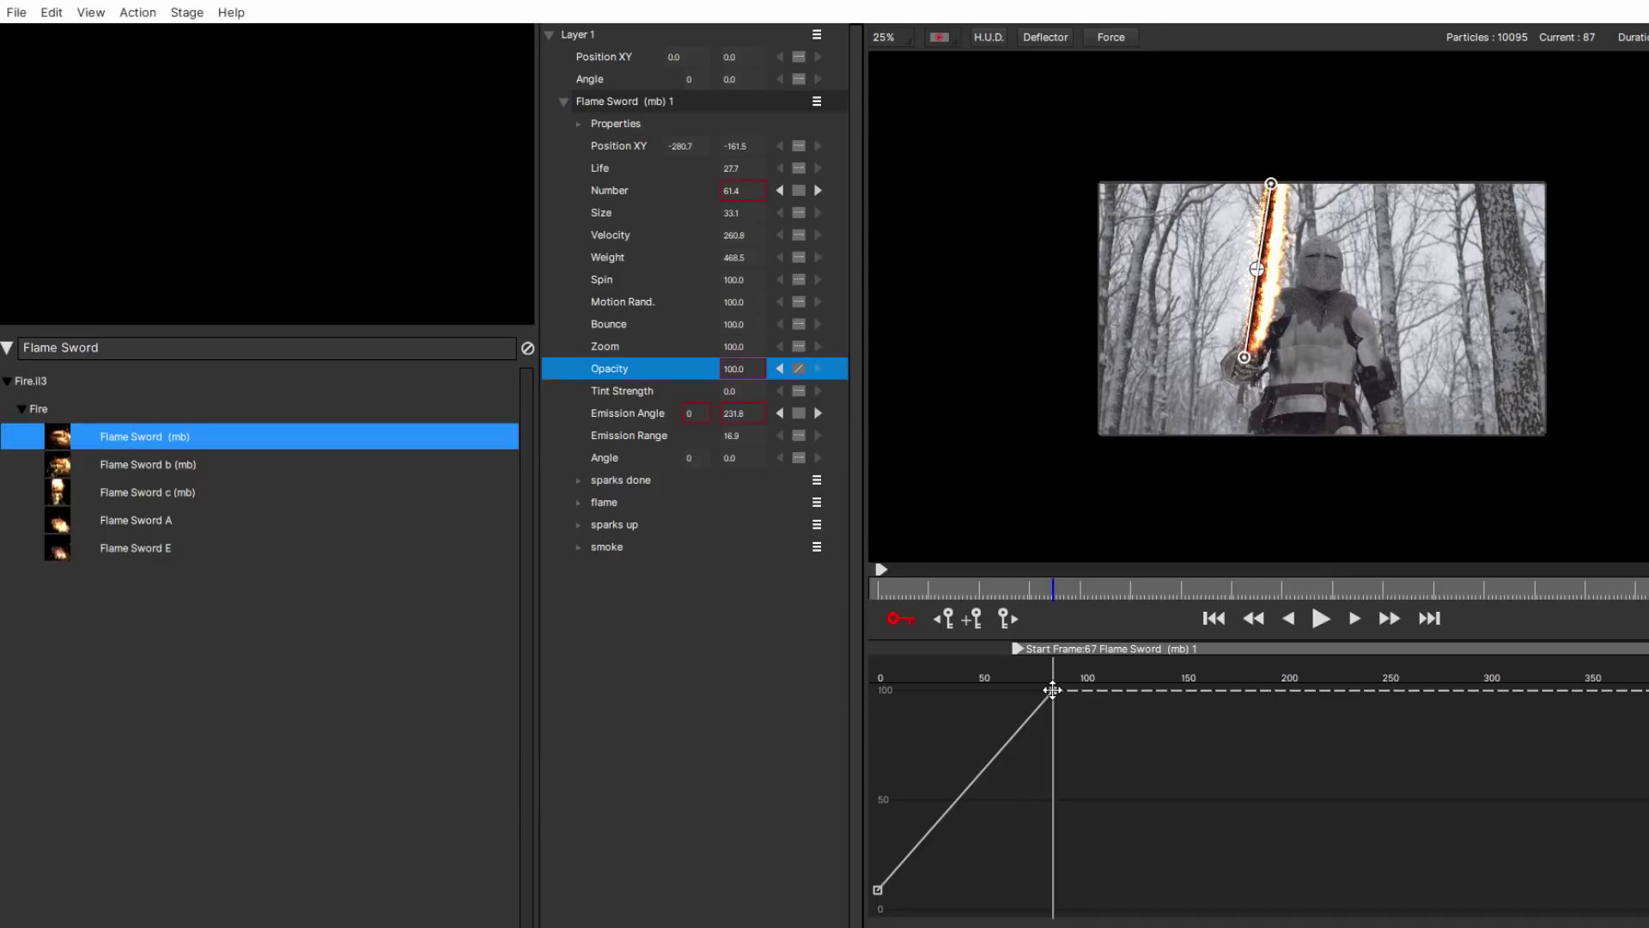
mouse_move(1052, 689)
left_mouse_down()
mouse_move(1063, 706)
mouse_move(1046, 677)
left_mouse_up()
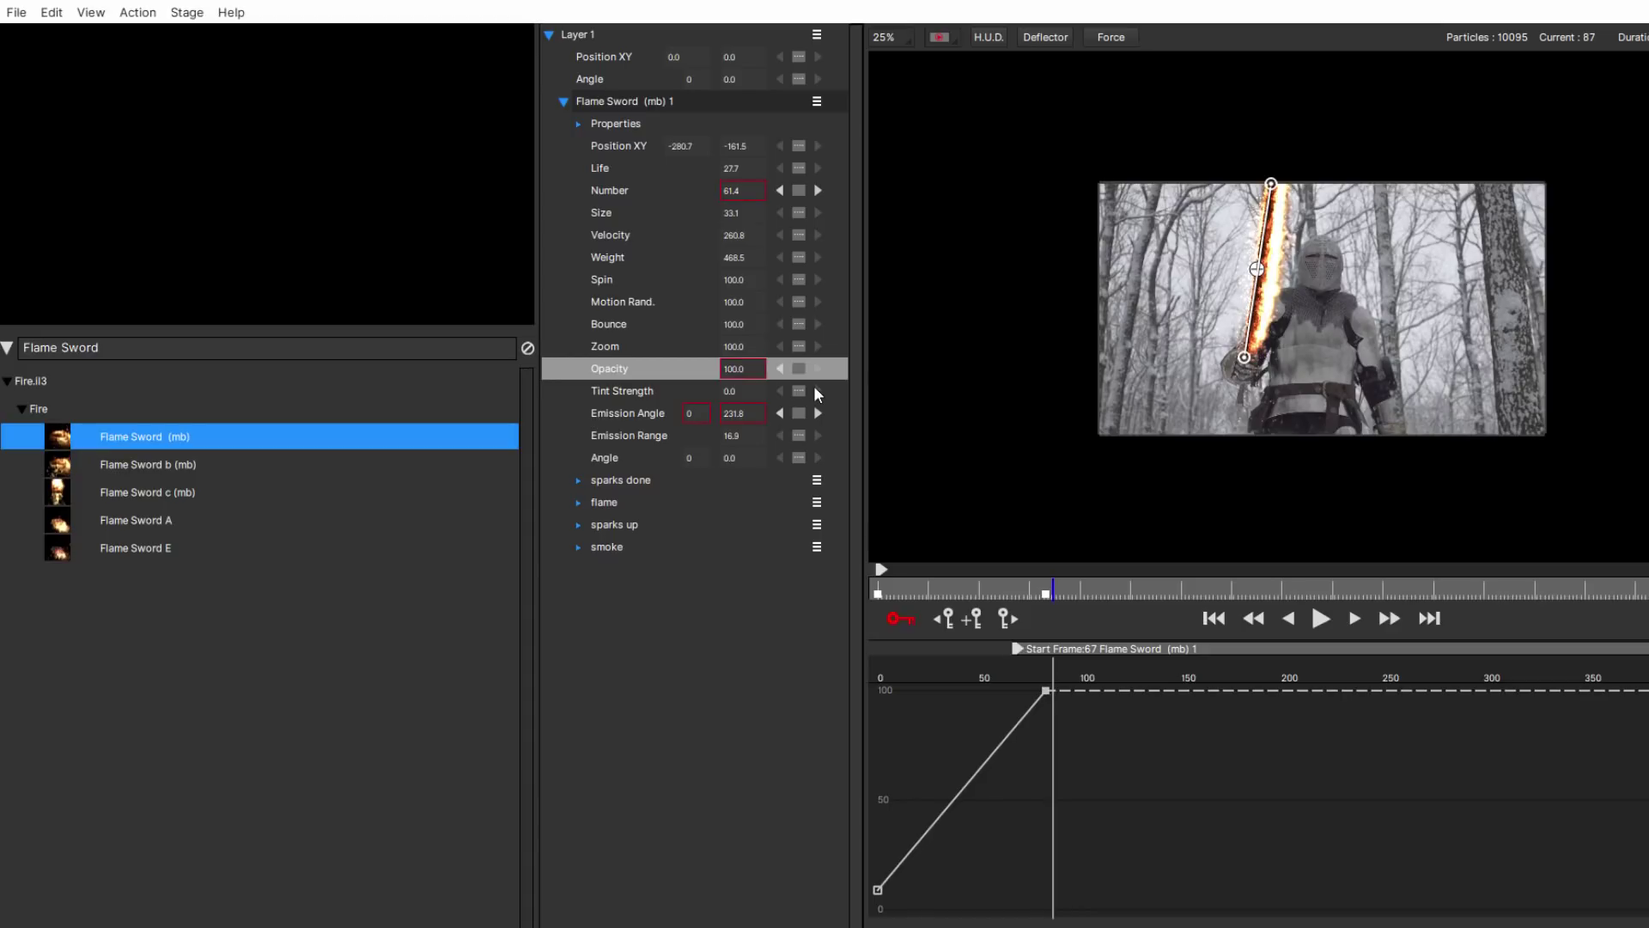
left_click(795, 367)
left_click(830, 378)
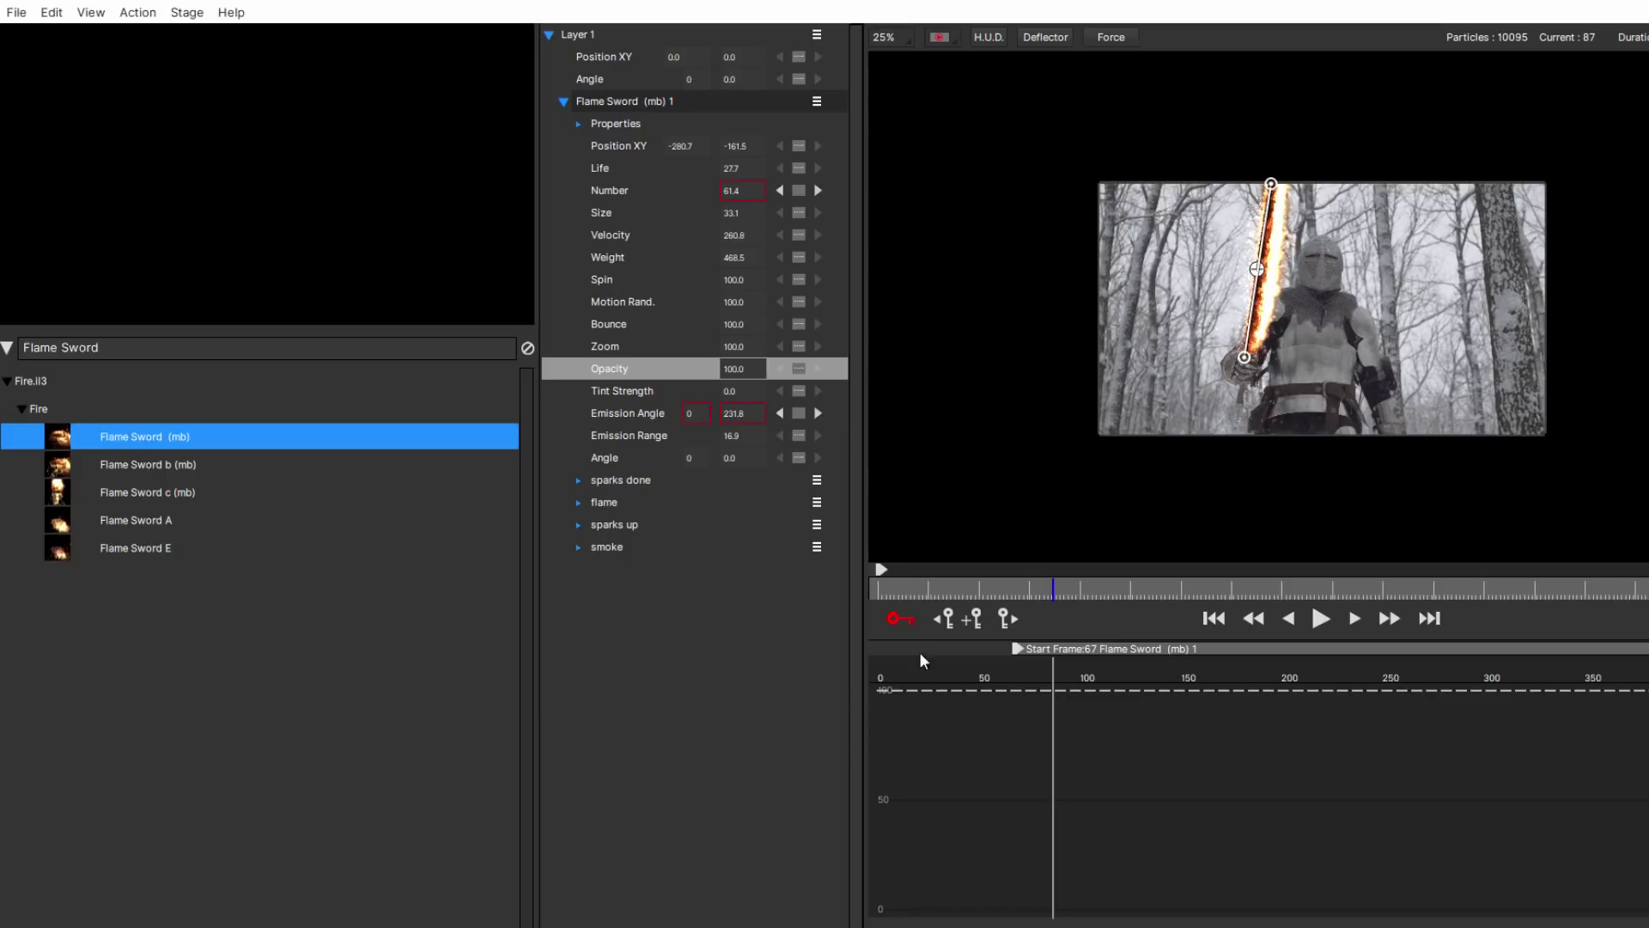
Turn off keyframe recording, play back the burning sword, and return to frame 76
left_click(900, 620)
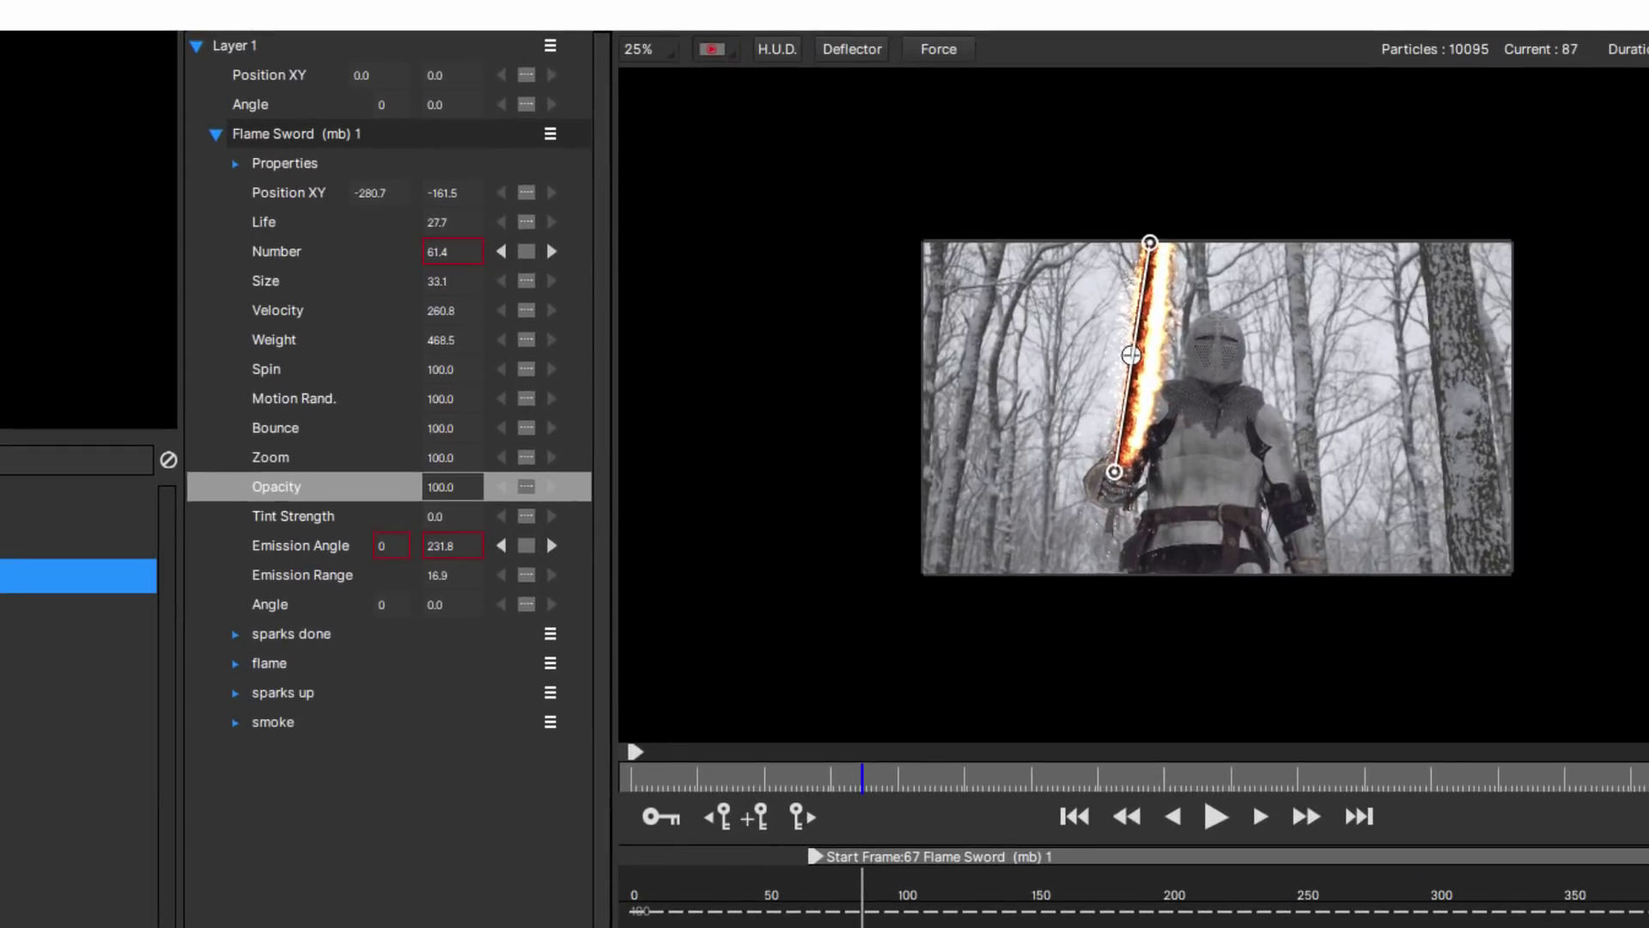
left_click(818, 781)
key("space")
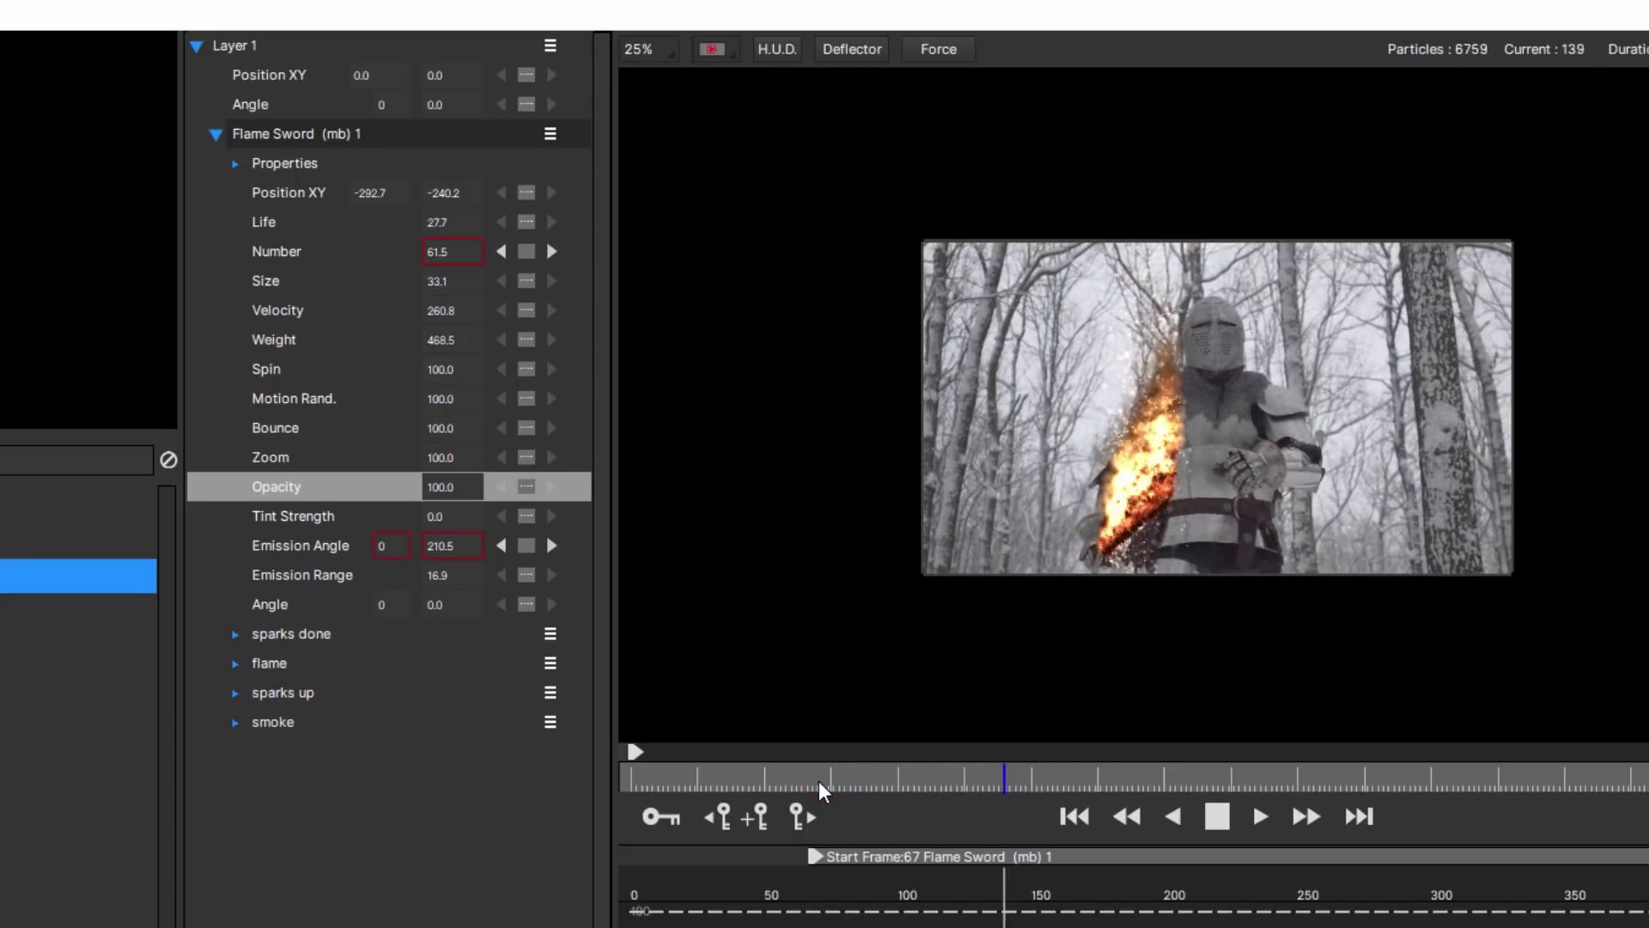
key("space")
mouse_move(917, 781)
left_mouse_down()
mouse_move(833, 781)
mouse_move(899, 778)
left_mouse_up()
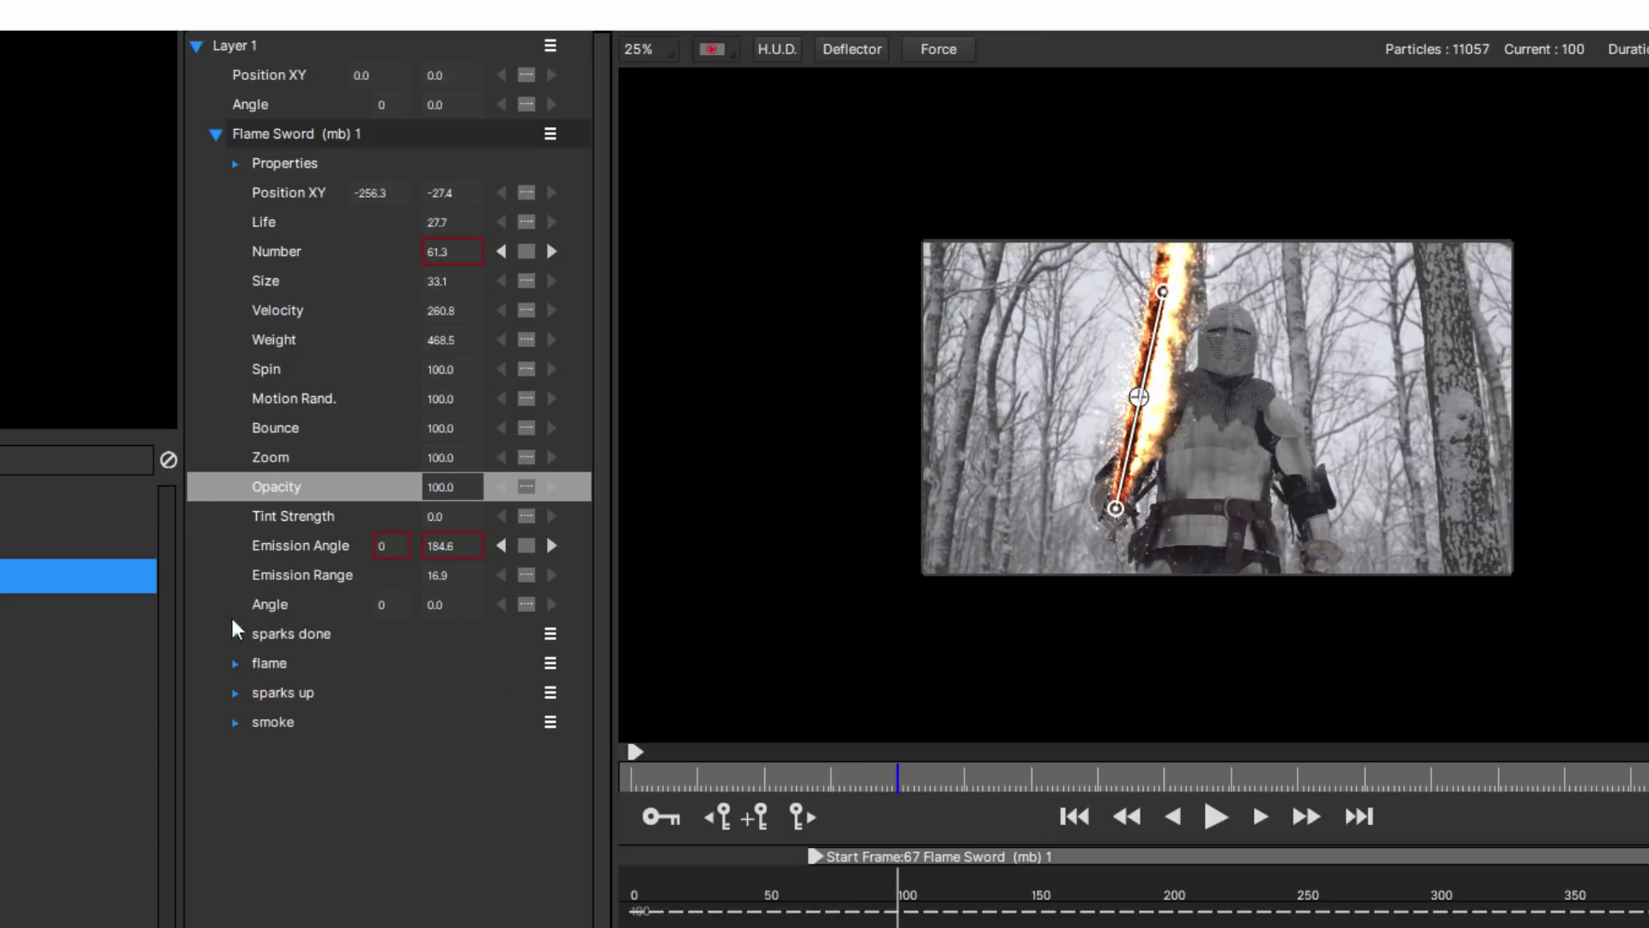
In the flame emitter's Properties, try the apop0023 and ring shapes, then pick fulmini
left_click(236, 664)
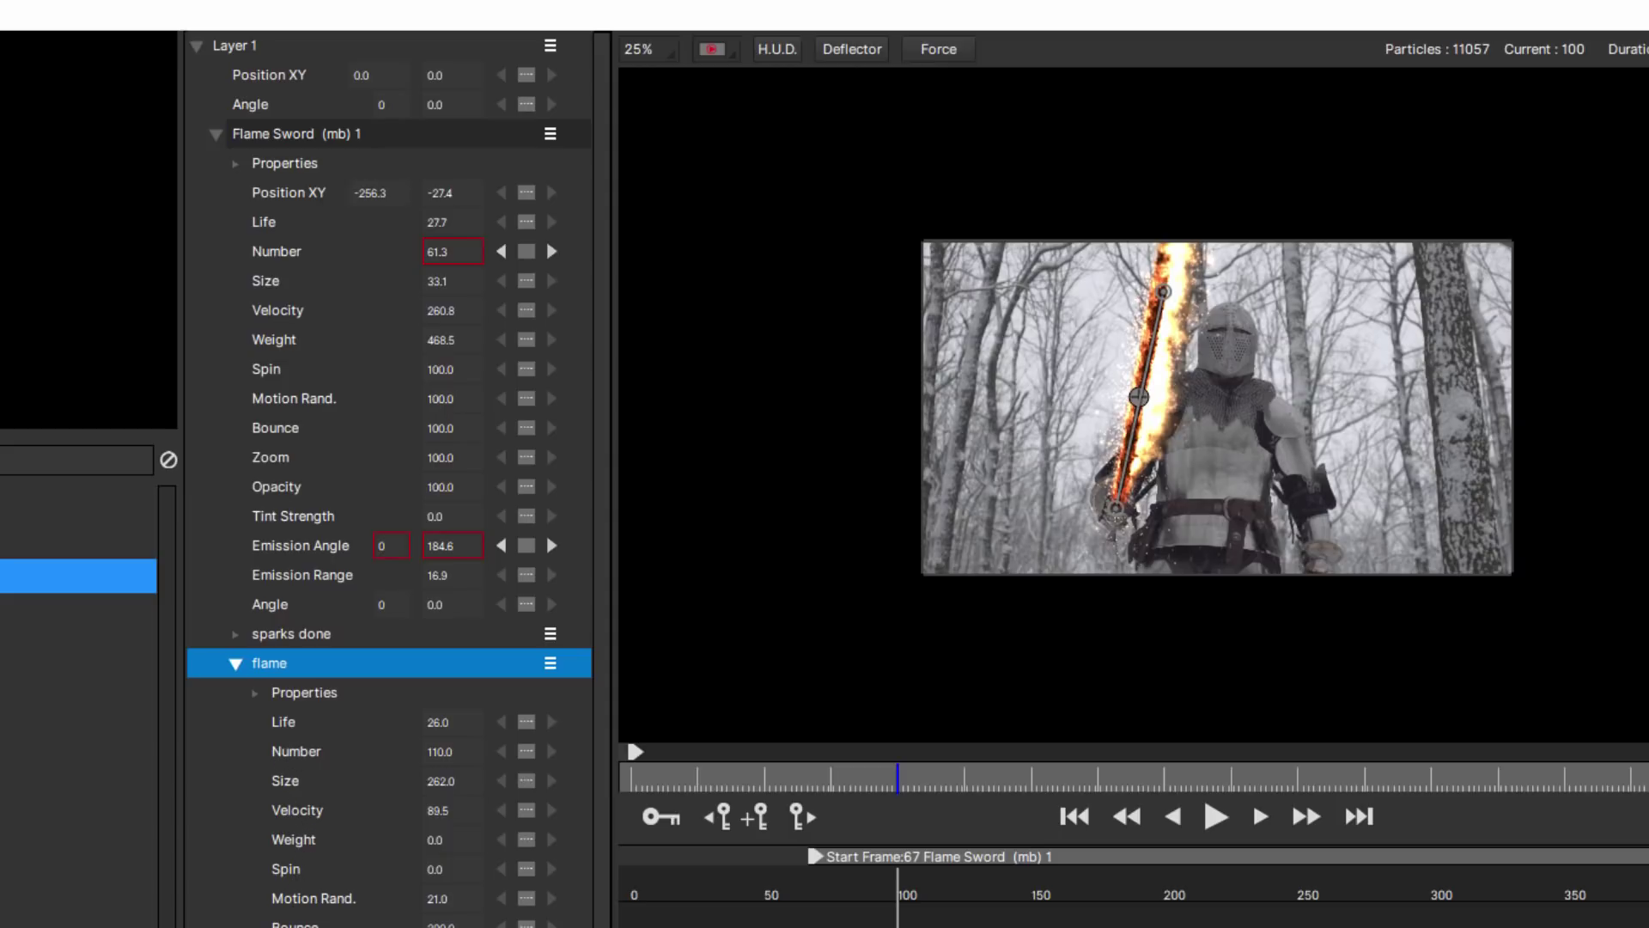
left_click(255, 692)
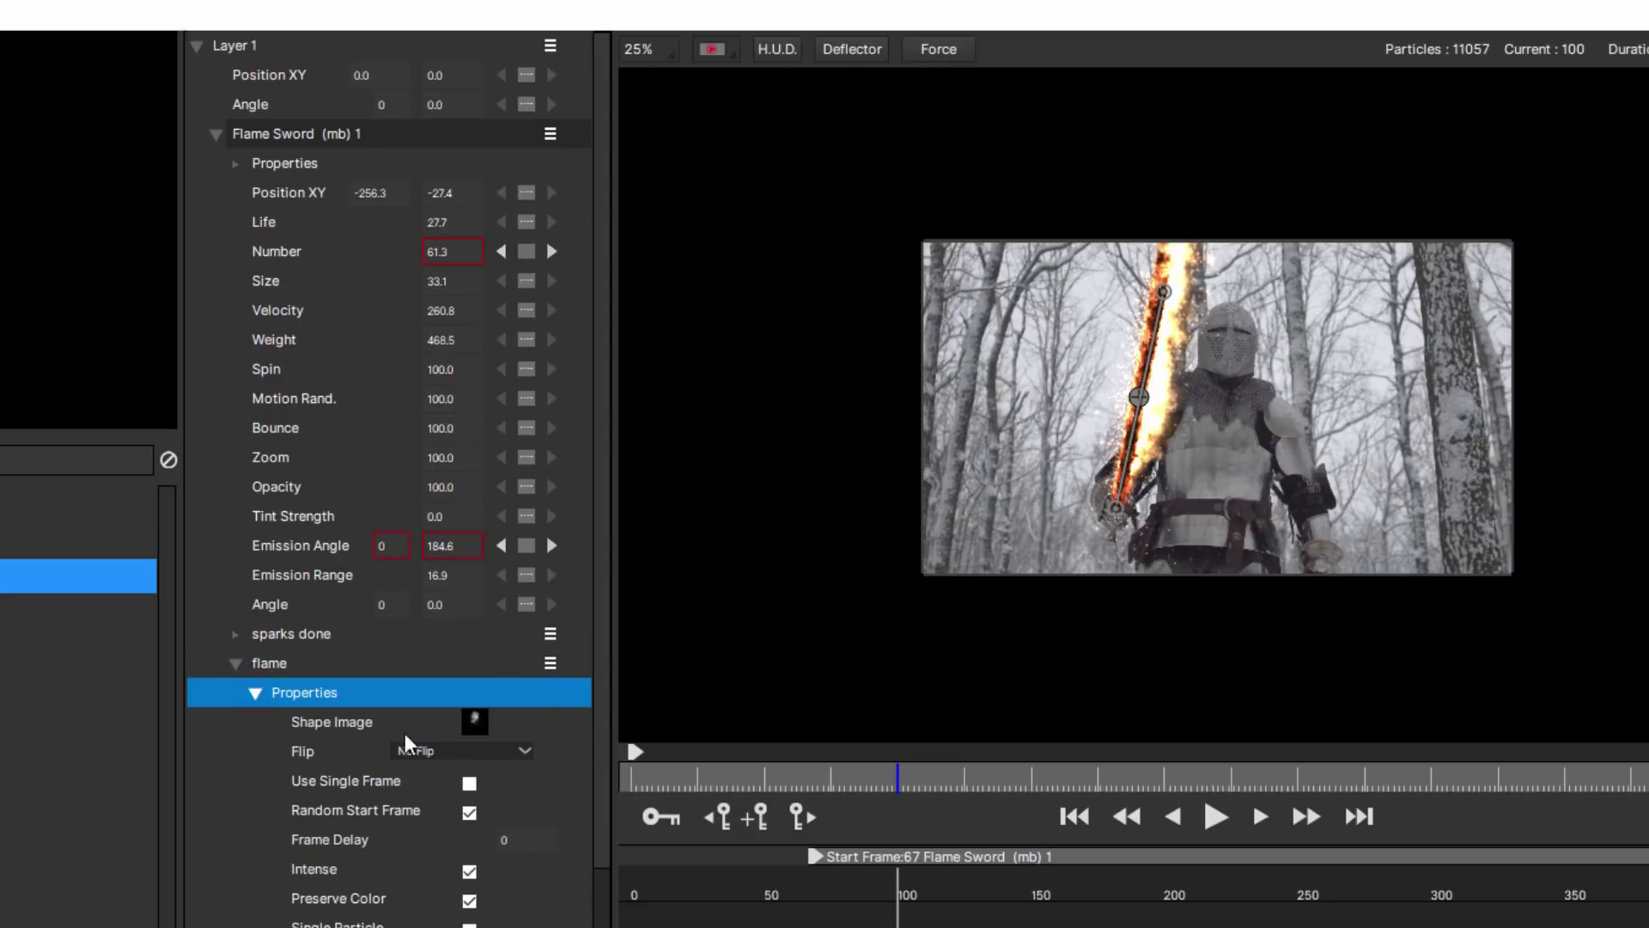
left_click(470, 722)
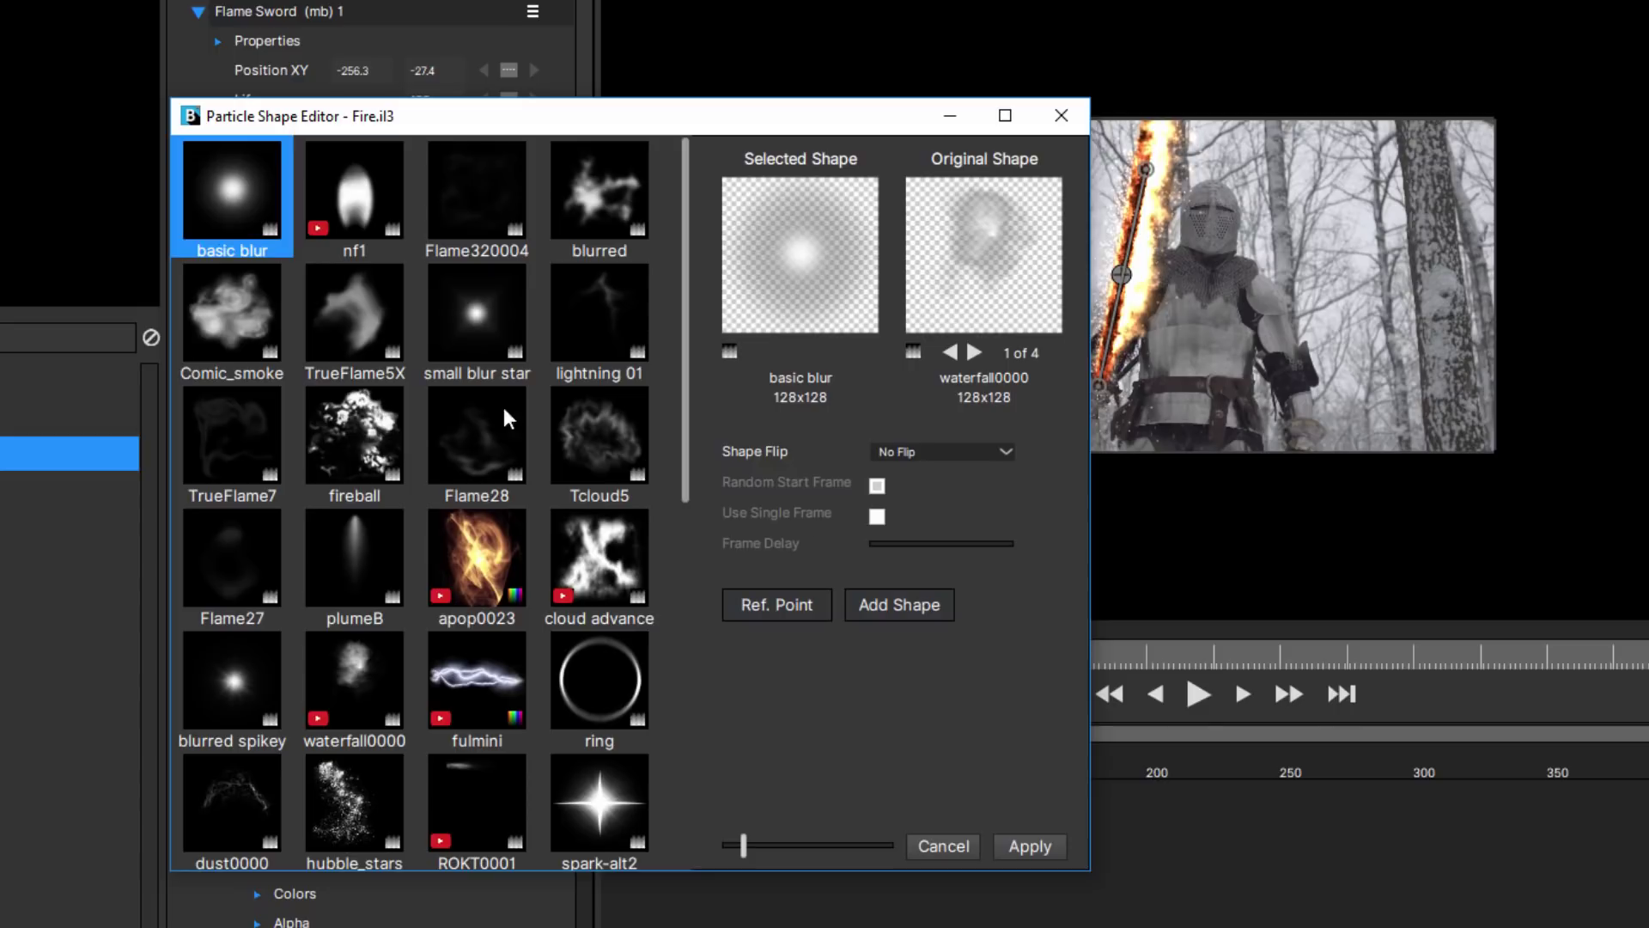
left_click(486, 566)
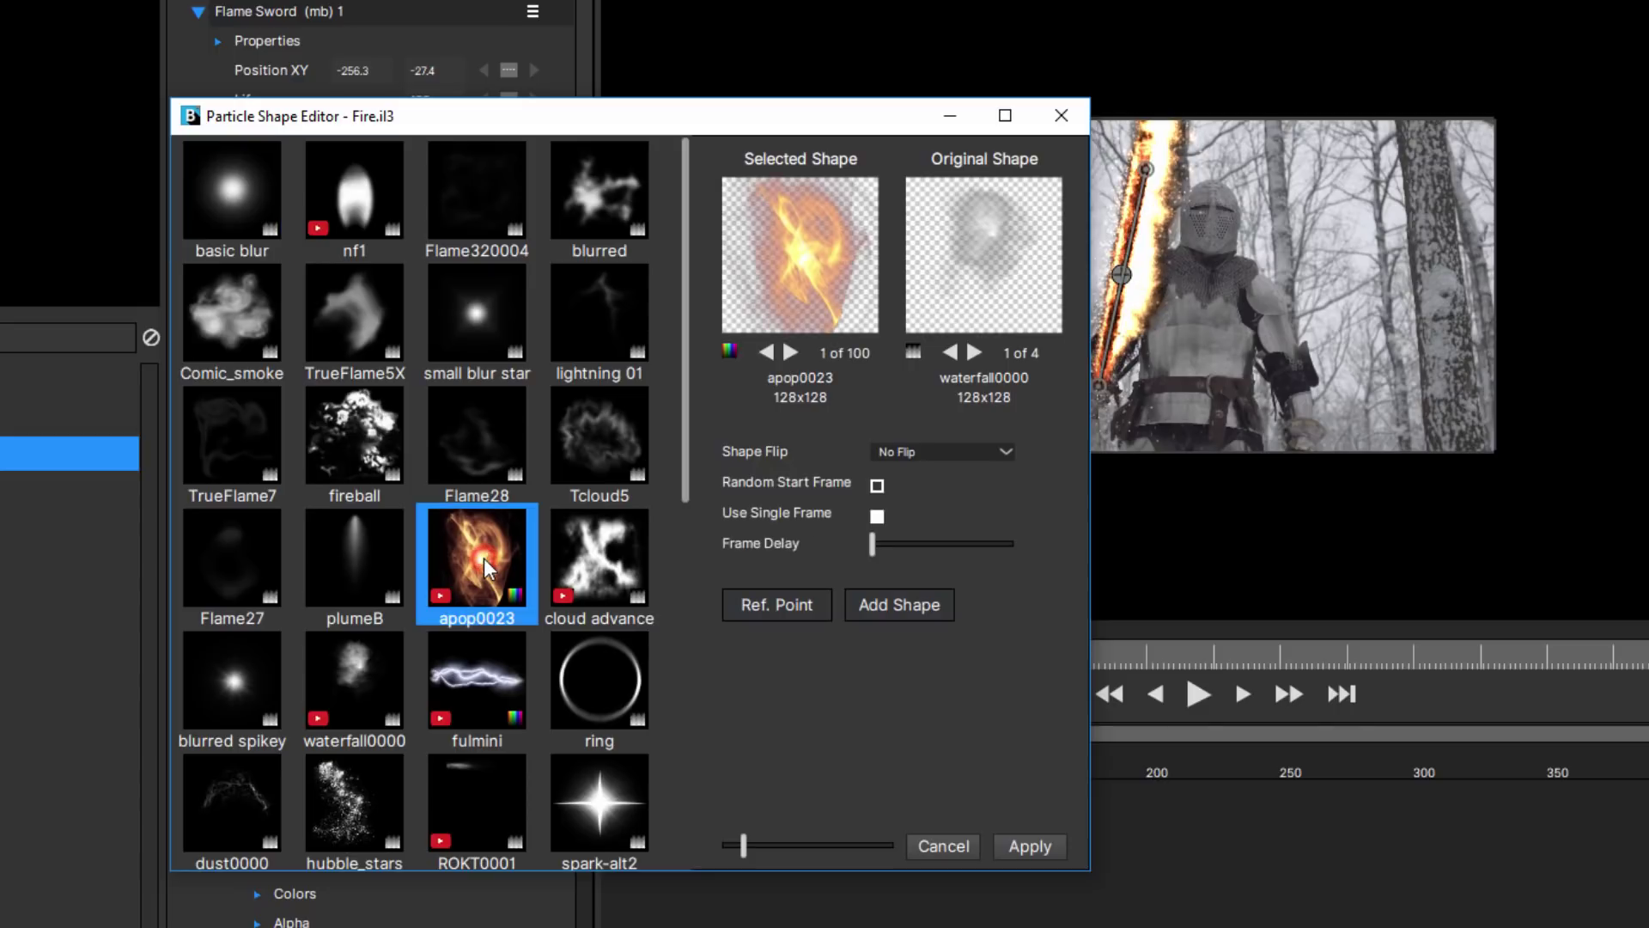
left_click(598, 660)
left_click(479, 695)
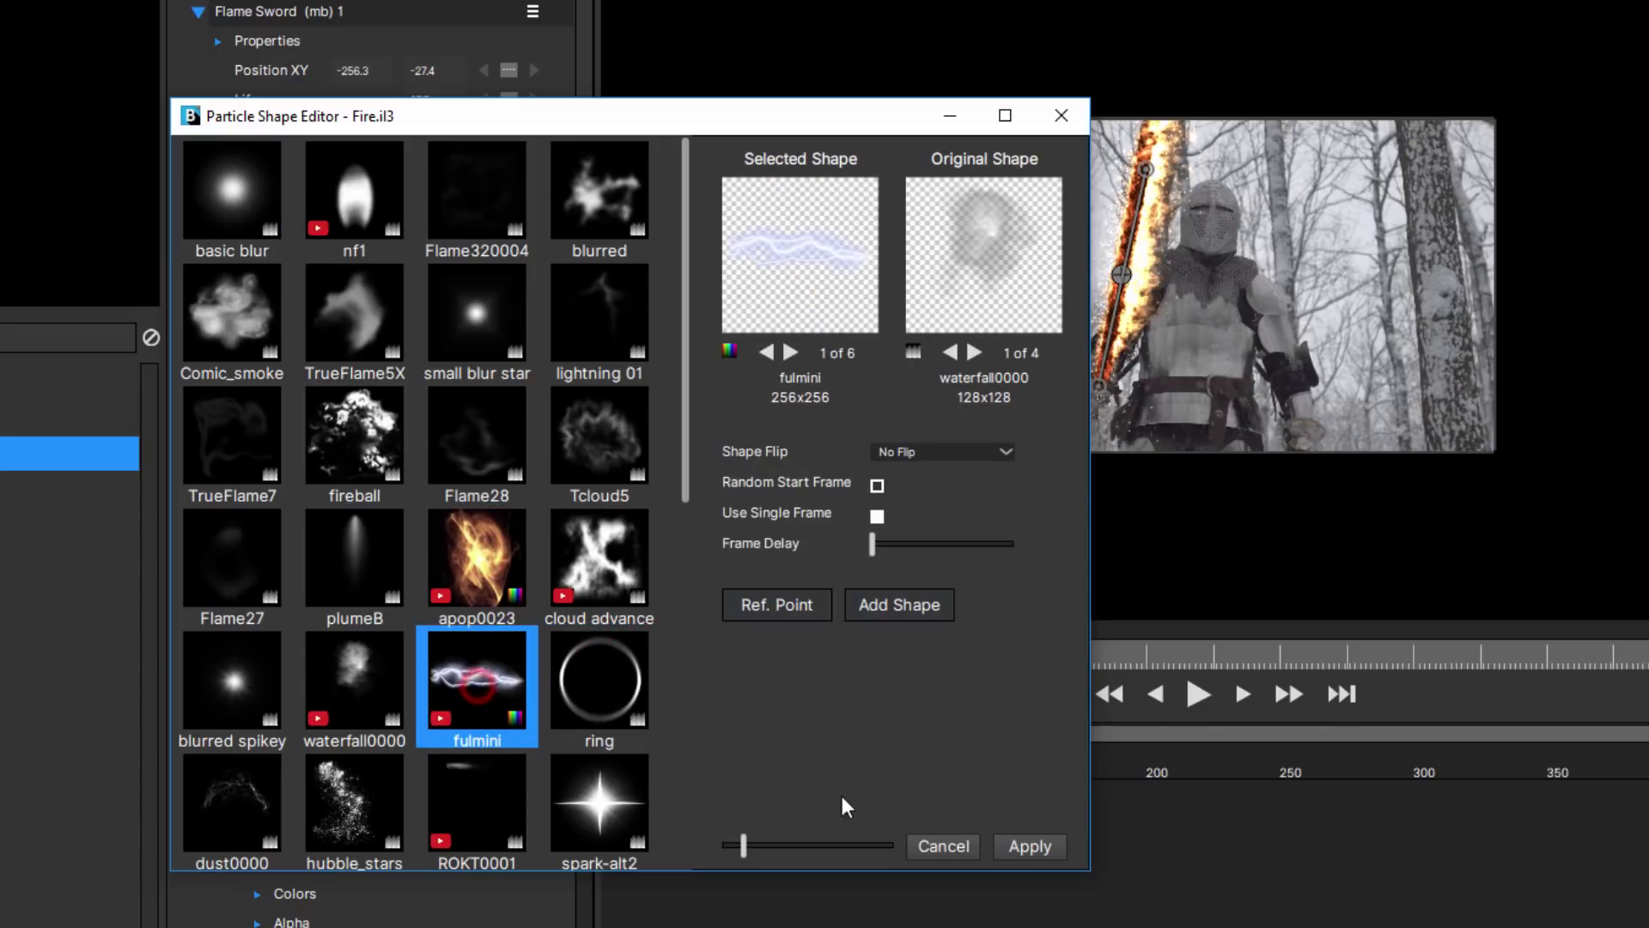
Apply the fulmini shape and bring up the flame's Colors gradient editor
left_click(1030, 846)
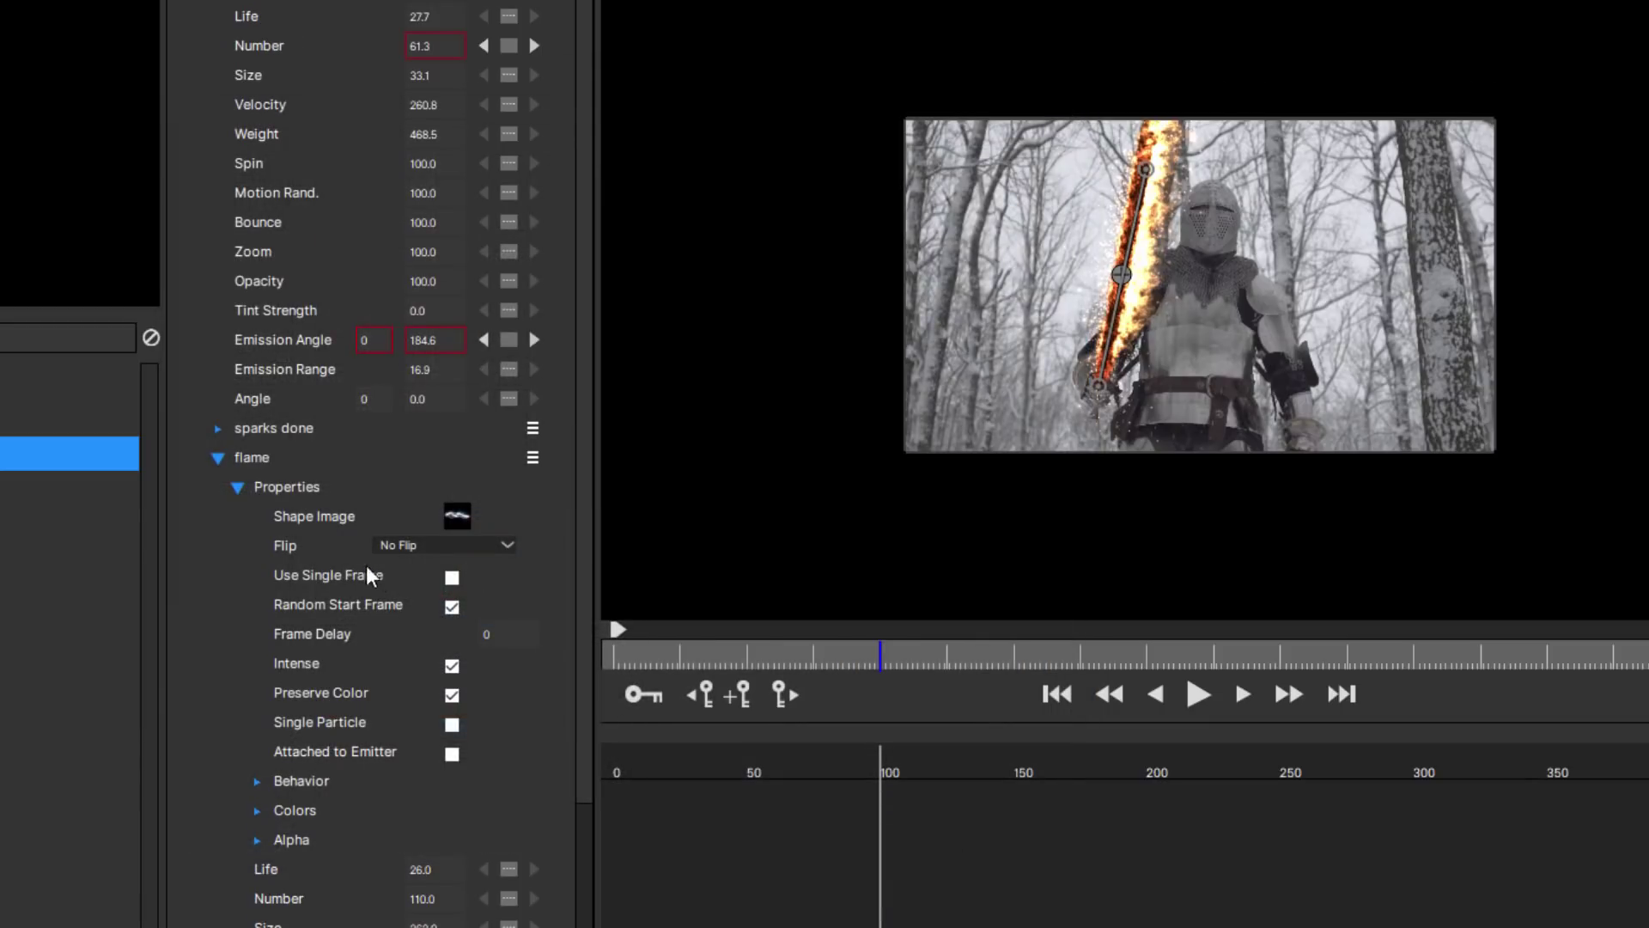
left_click(256, 809)
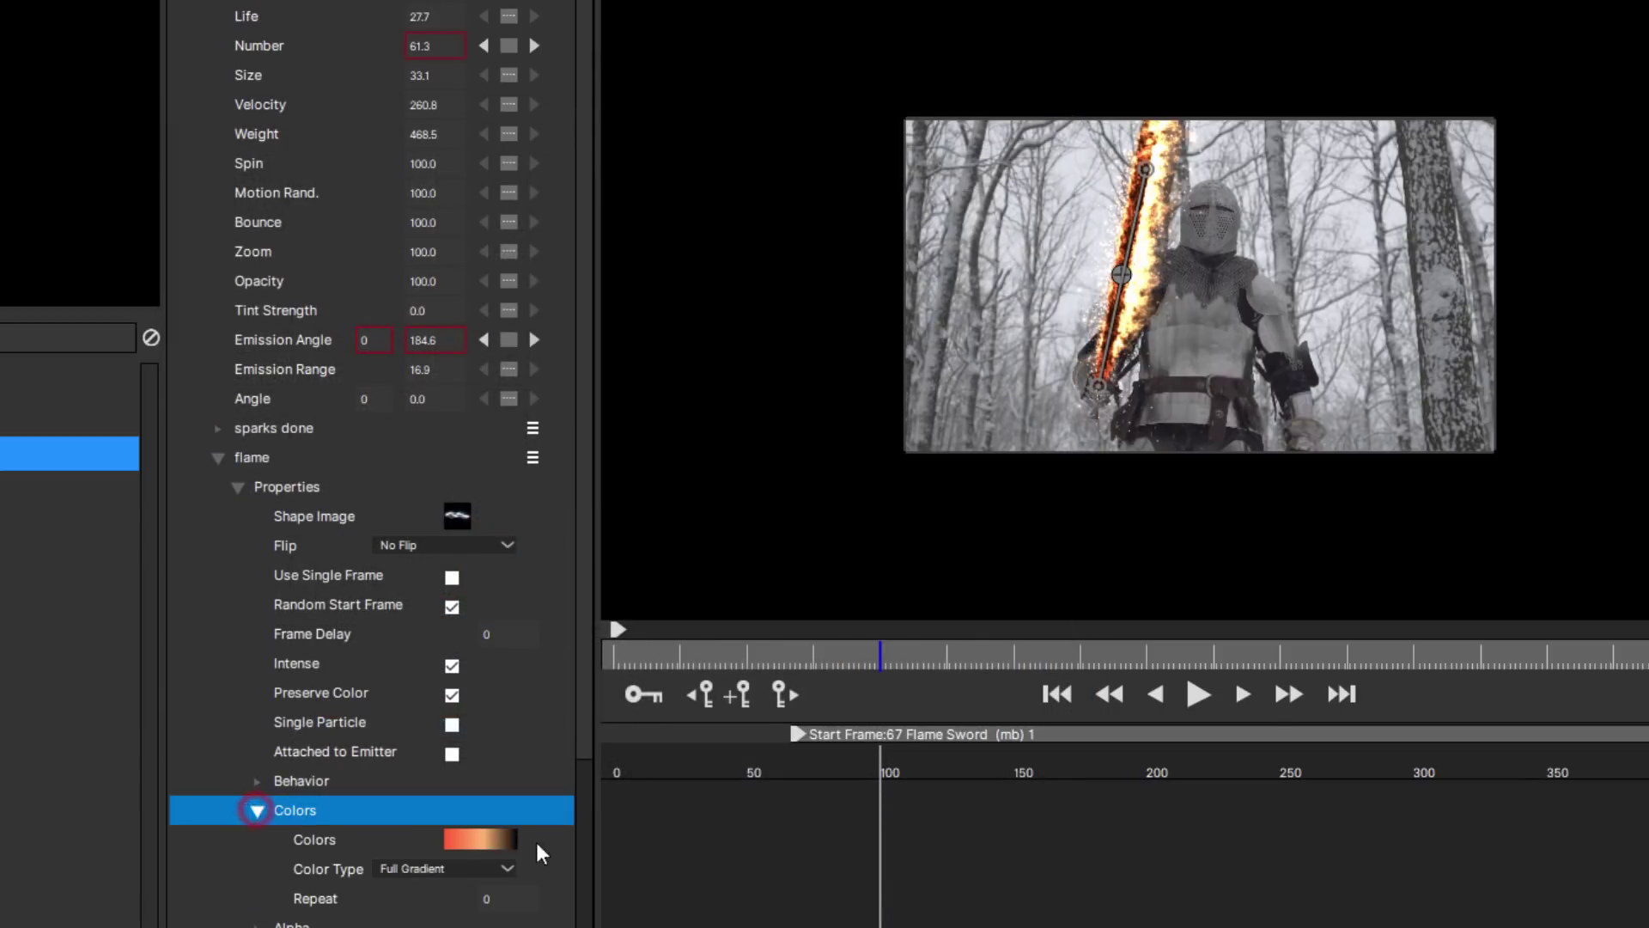
left_click(468, 840)
Try cyan on the first gradient stop, then cancel to keep the original orange gradient
left_click(553, 519)
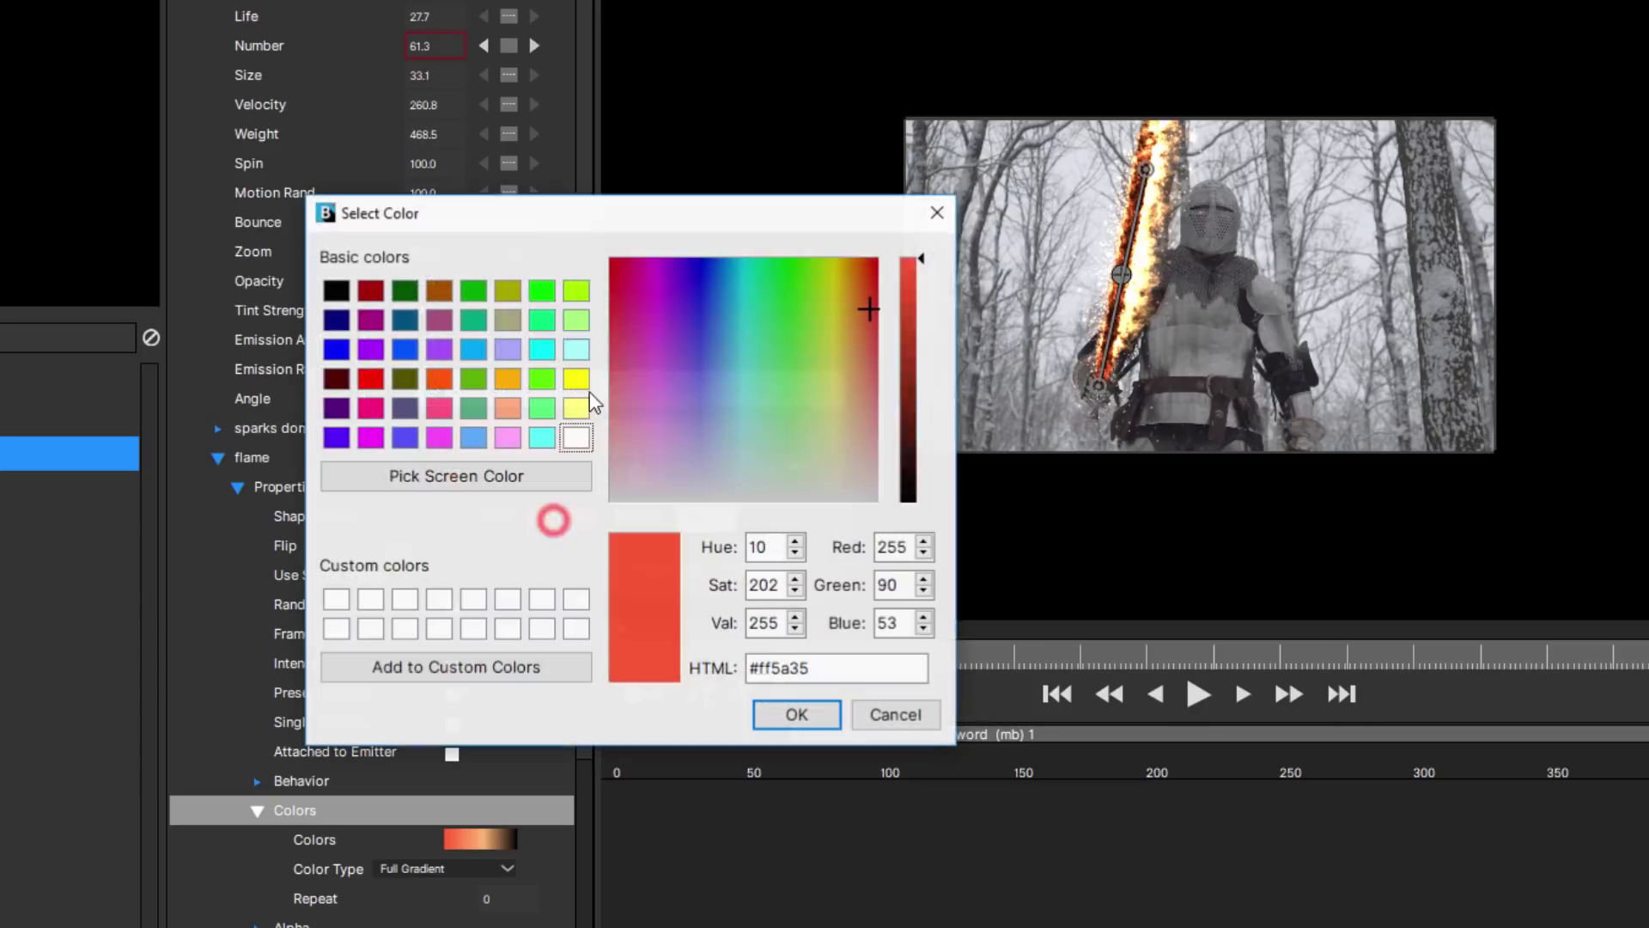
left_click(542, 349)
left_click(790, 716)
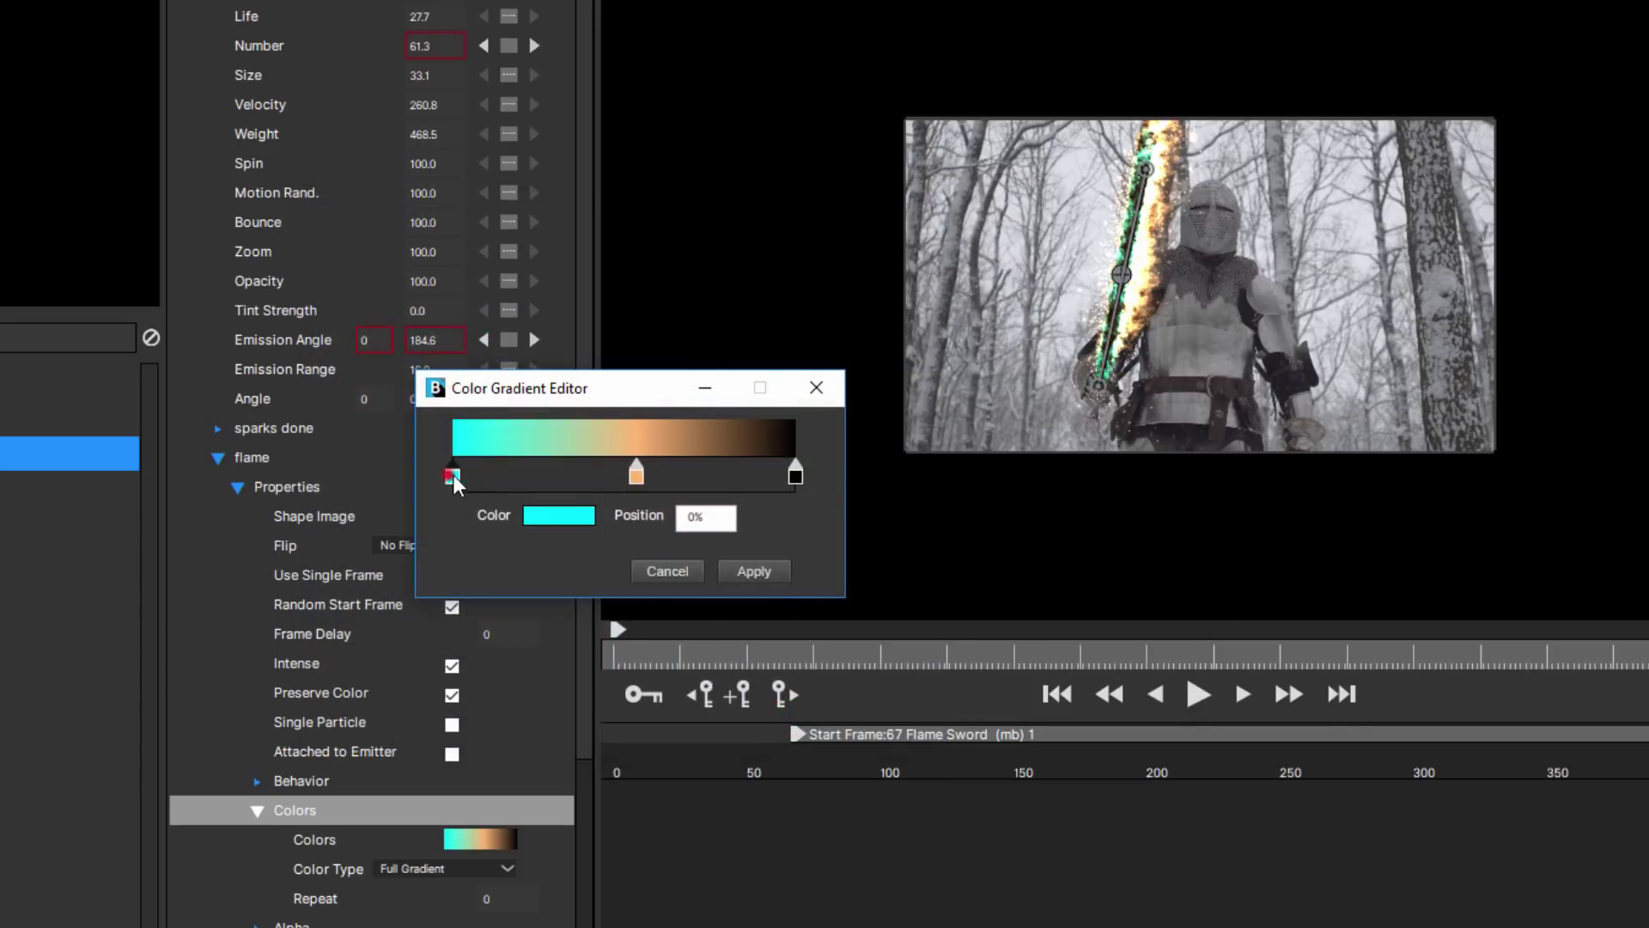
mouse_move(456, 483)
left_mouse_down()
mouse_move(525, 481)
mouse_move(455, 481)
left_mouse_up()
left_click(673, 571)
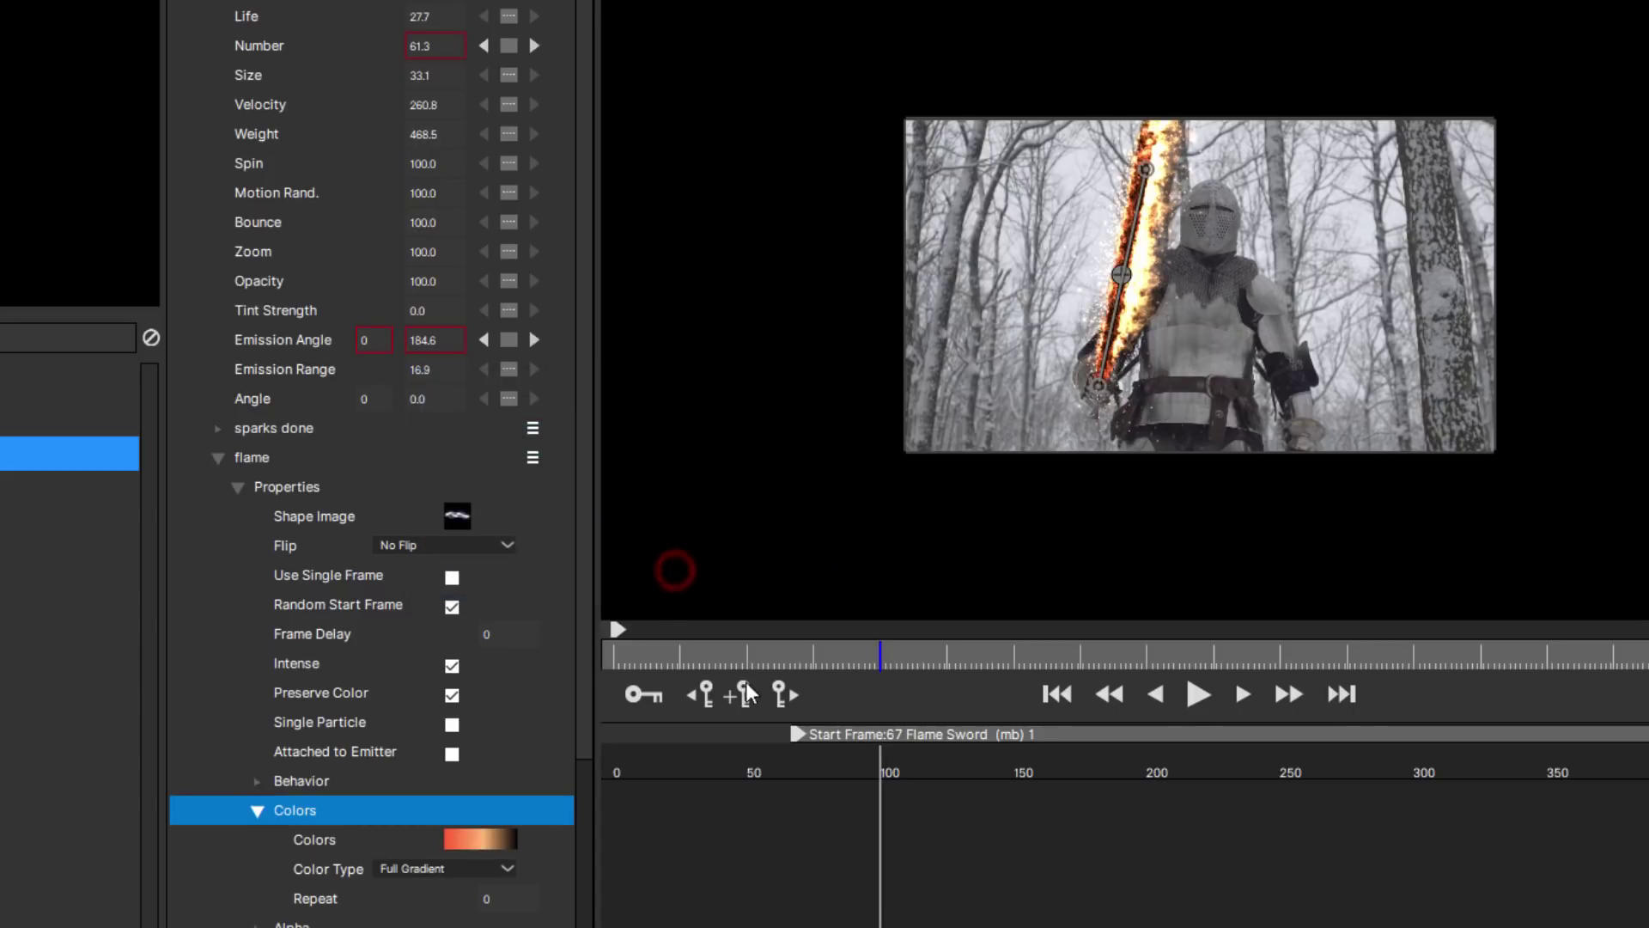
Close Particle Illusion saving the particle setup, and preview the flames on the timeline
key("ctrl+n")
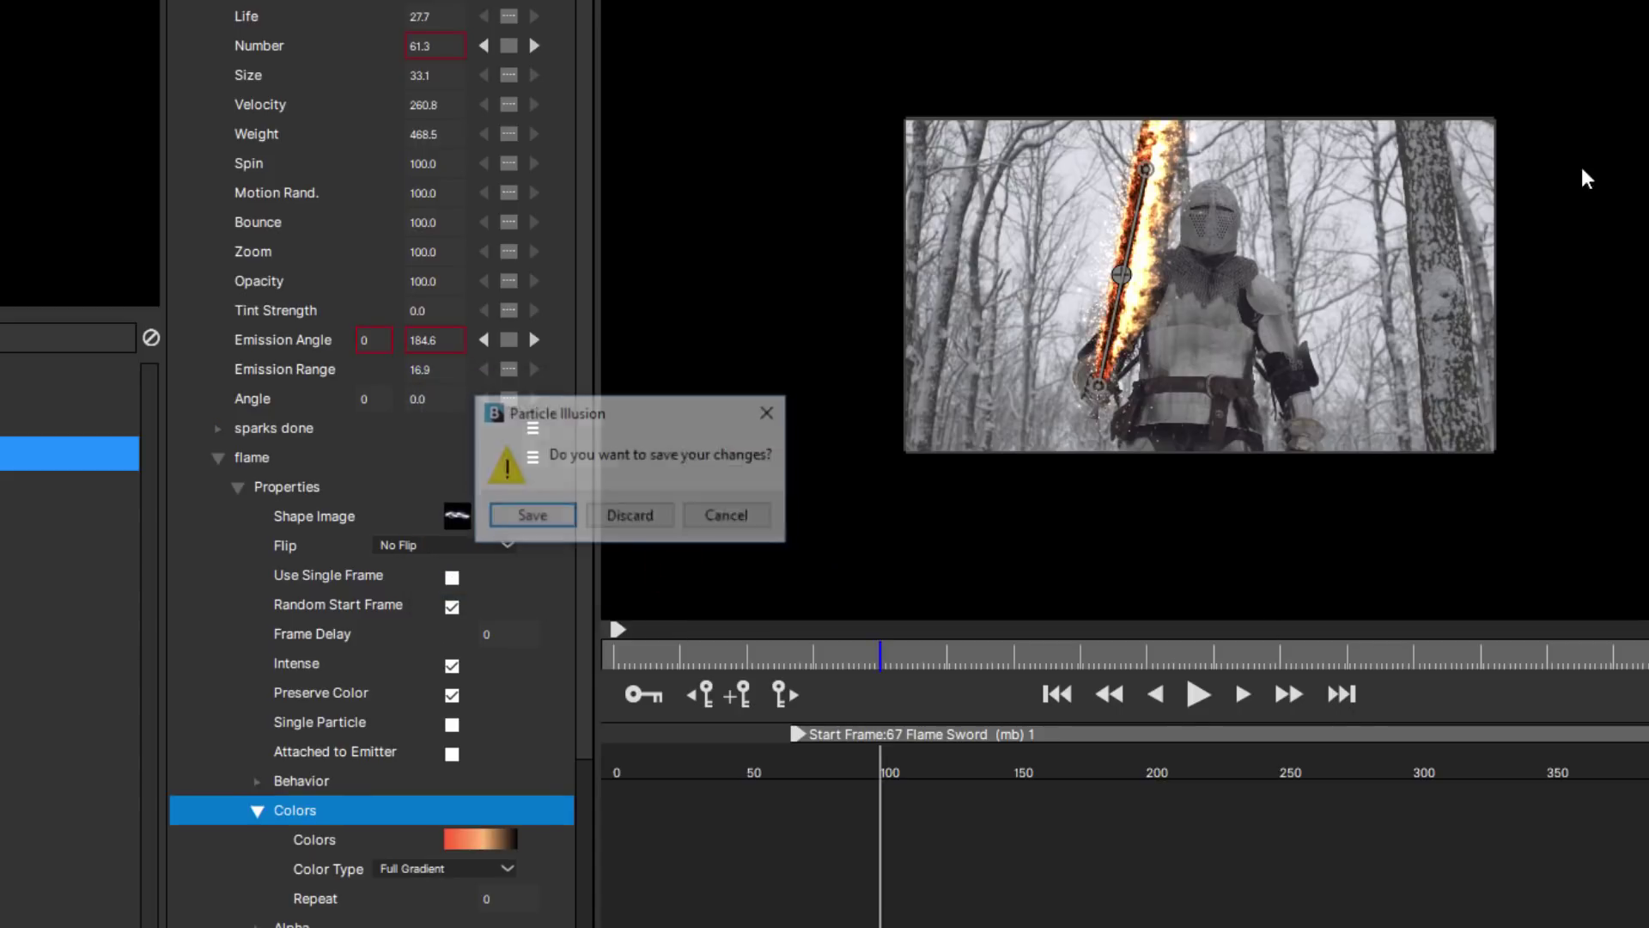
left_click(629, 517)
key("space")
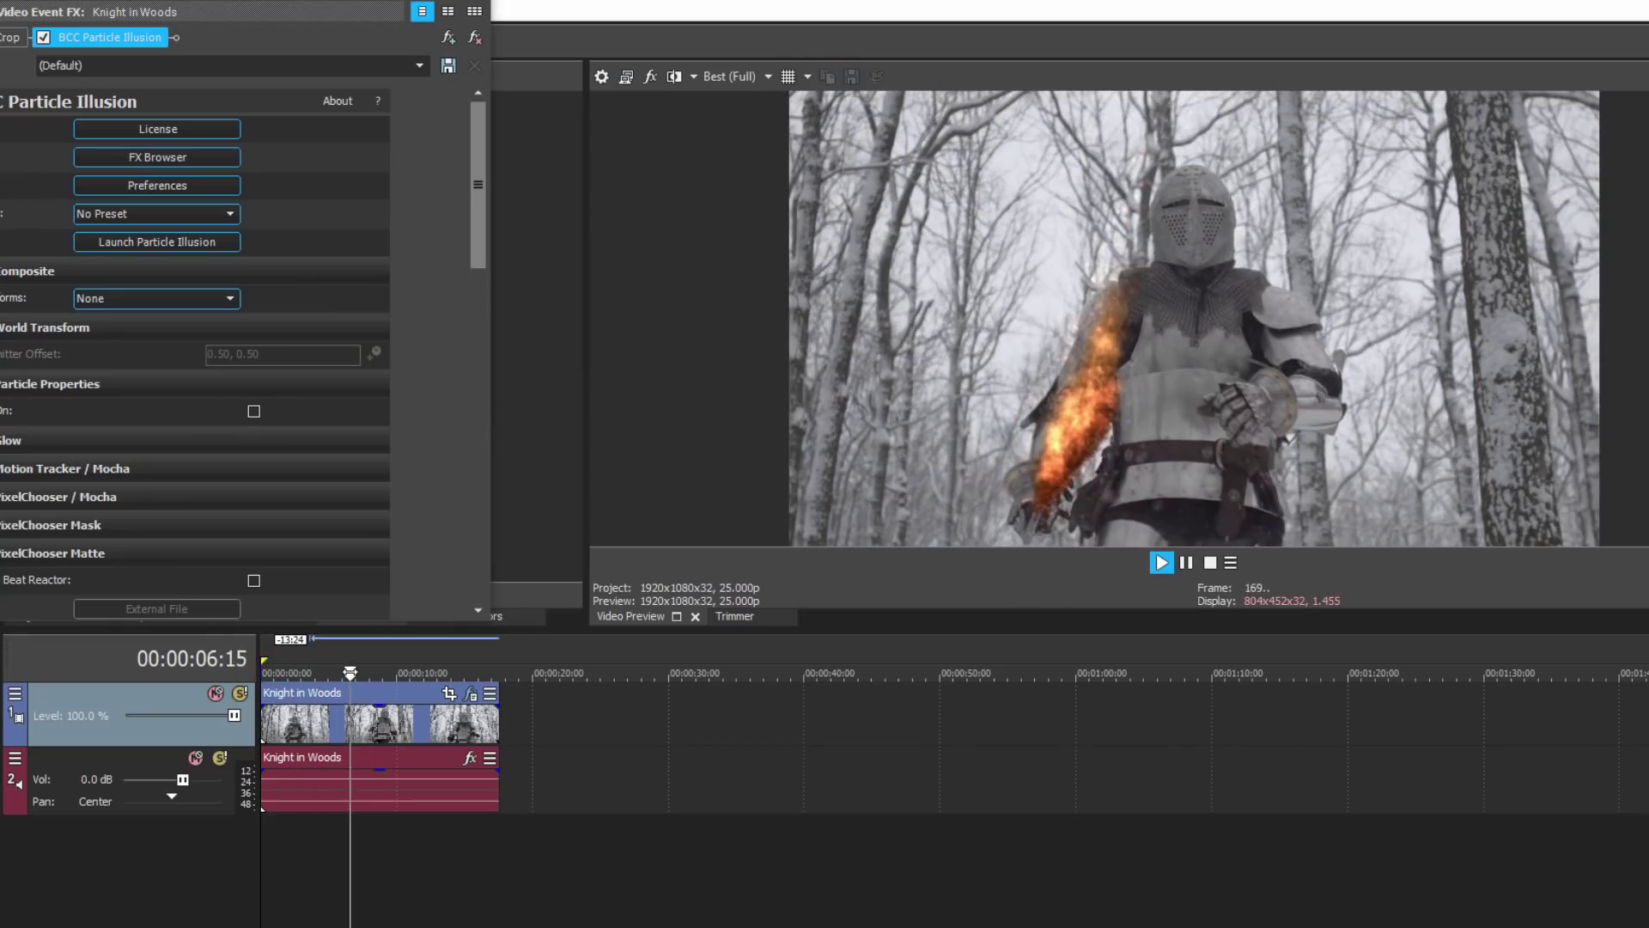
key("space")
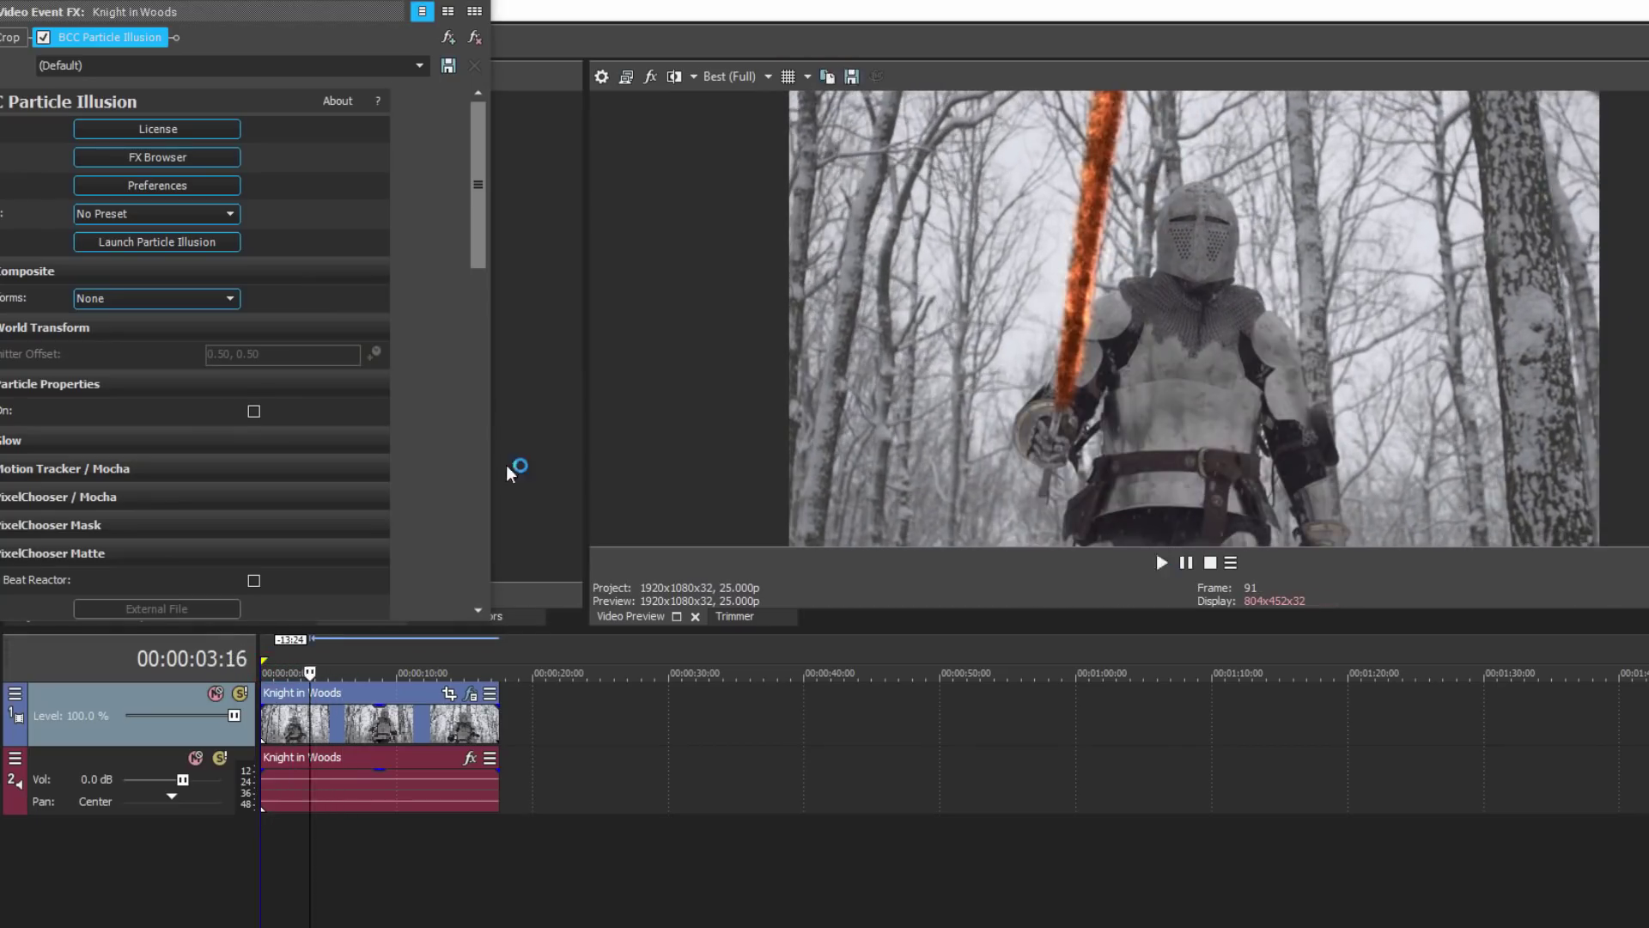
Set Composite Style to Alpha + Apply Mode with Apply Mode Add, then play back
left_click_drag(327, 11, 326, 13)
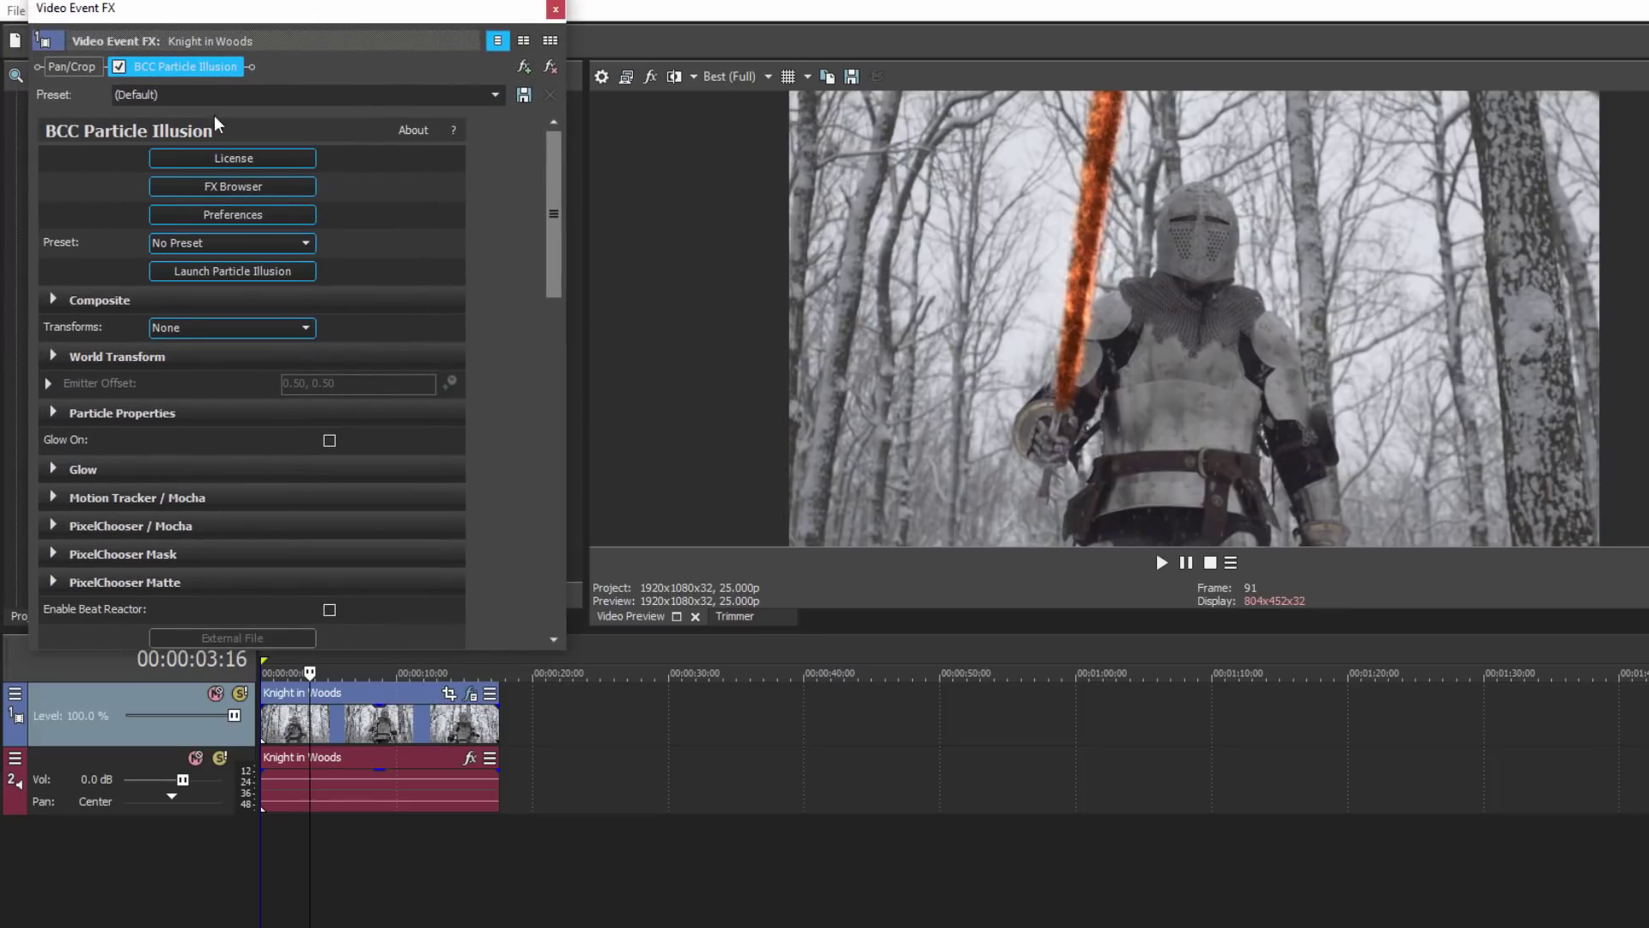
left_click(53, 299)
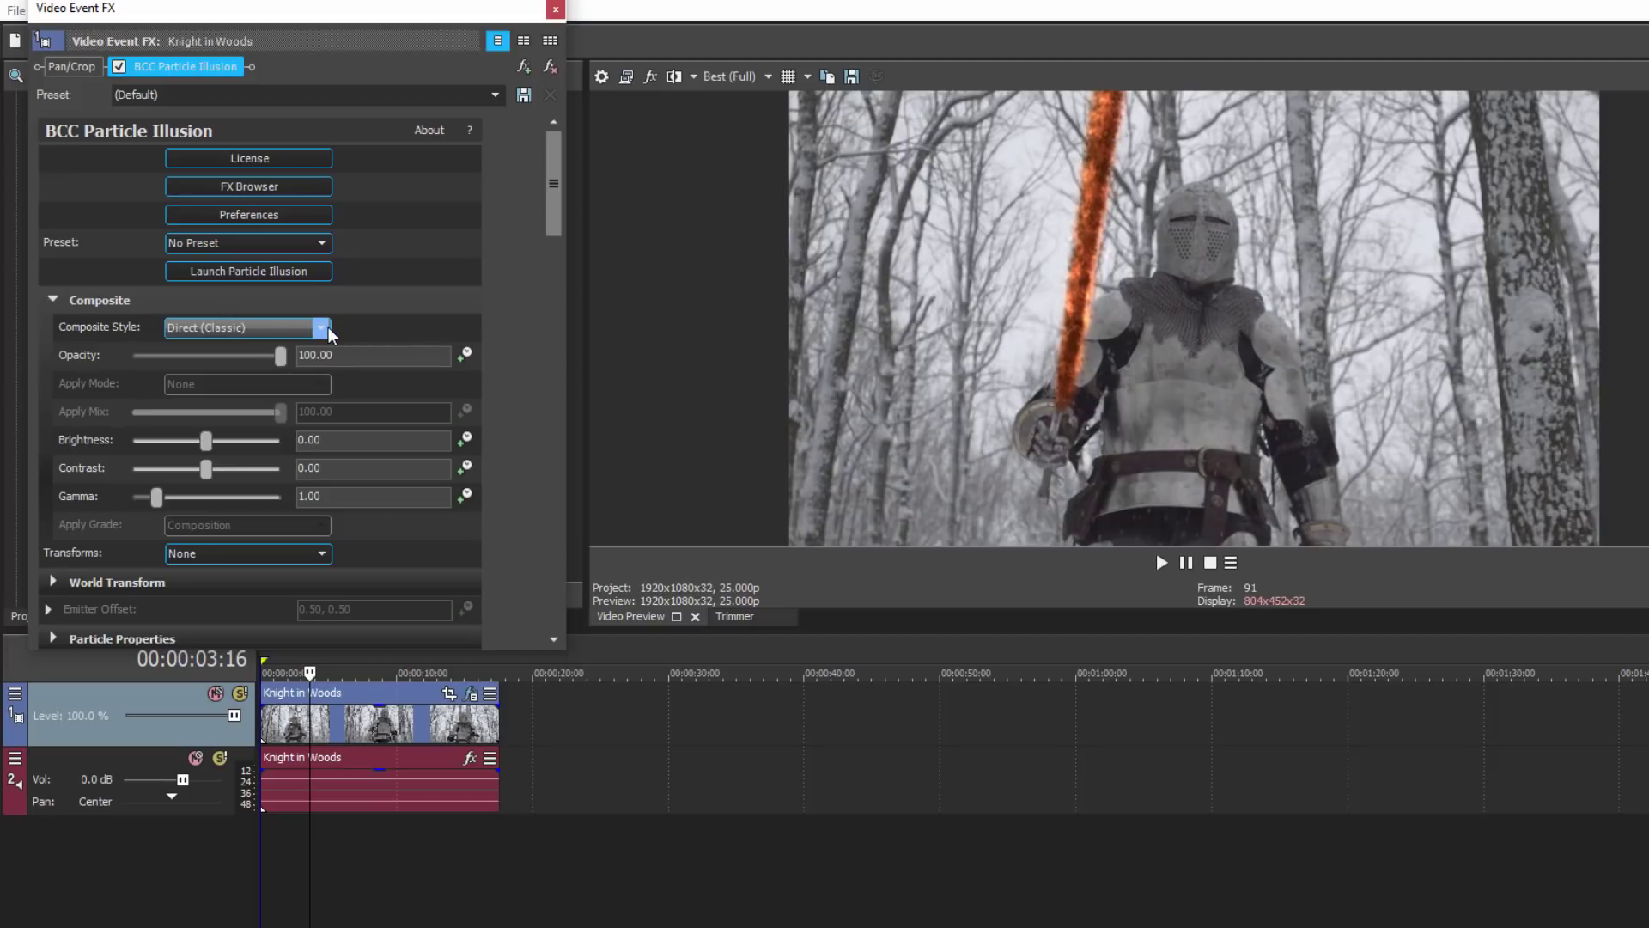
left_click(322, 328)
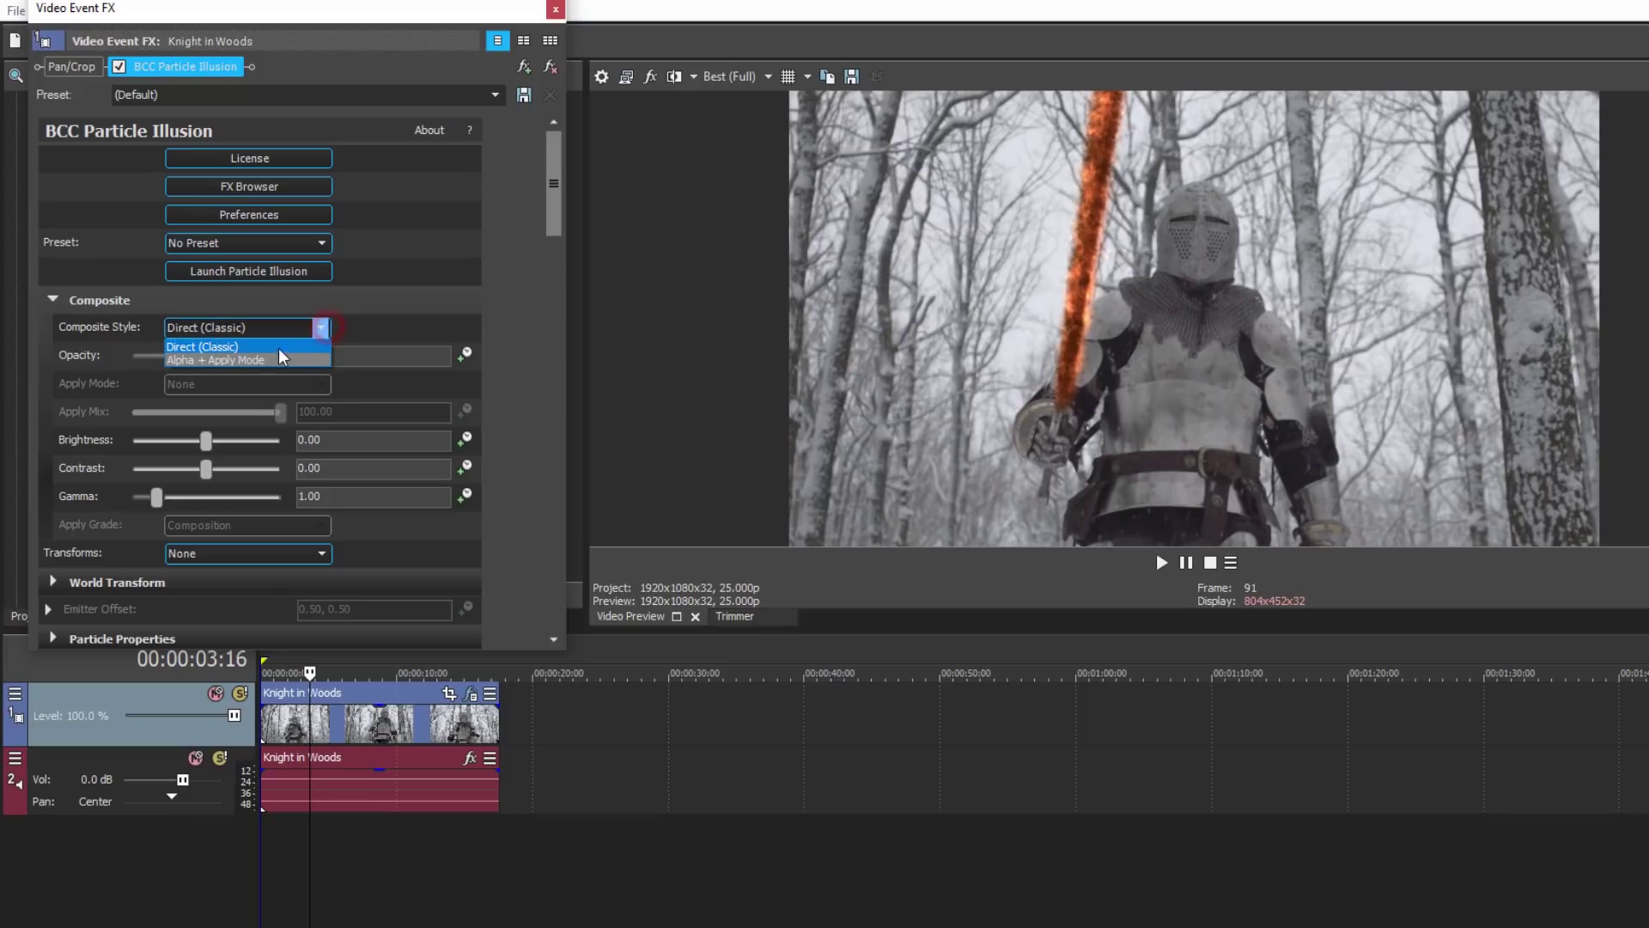
left_click(276, 362)
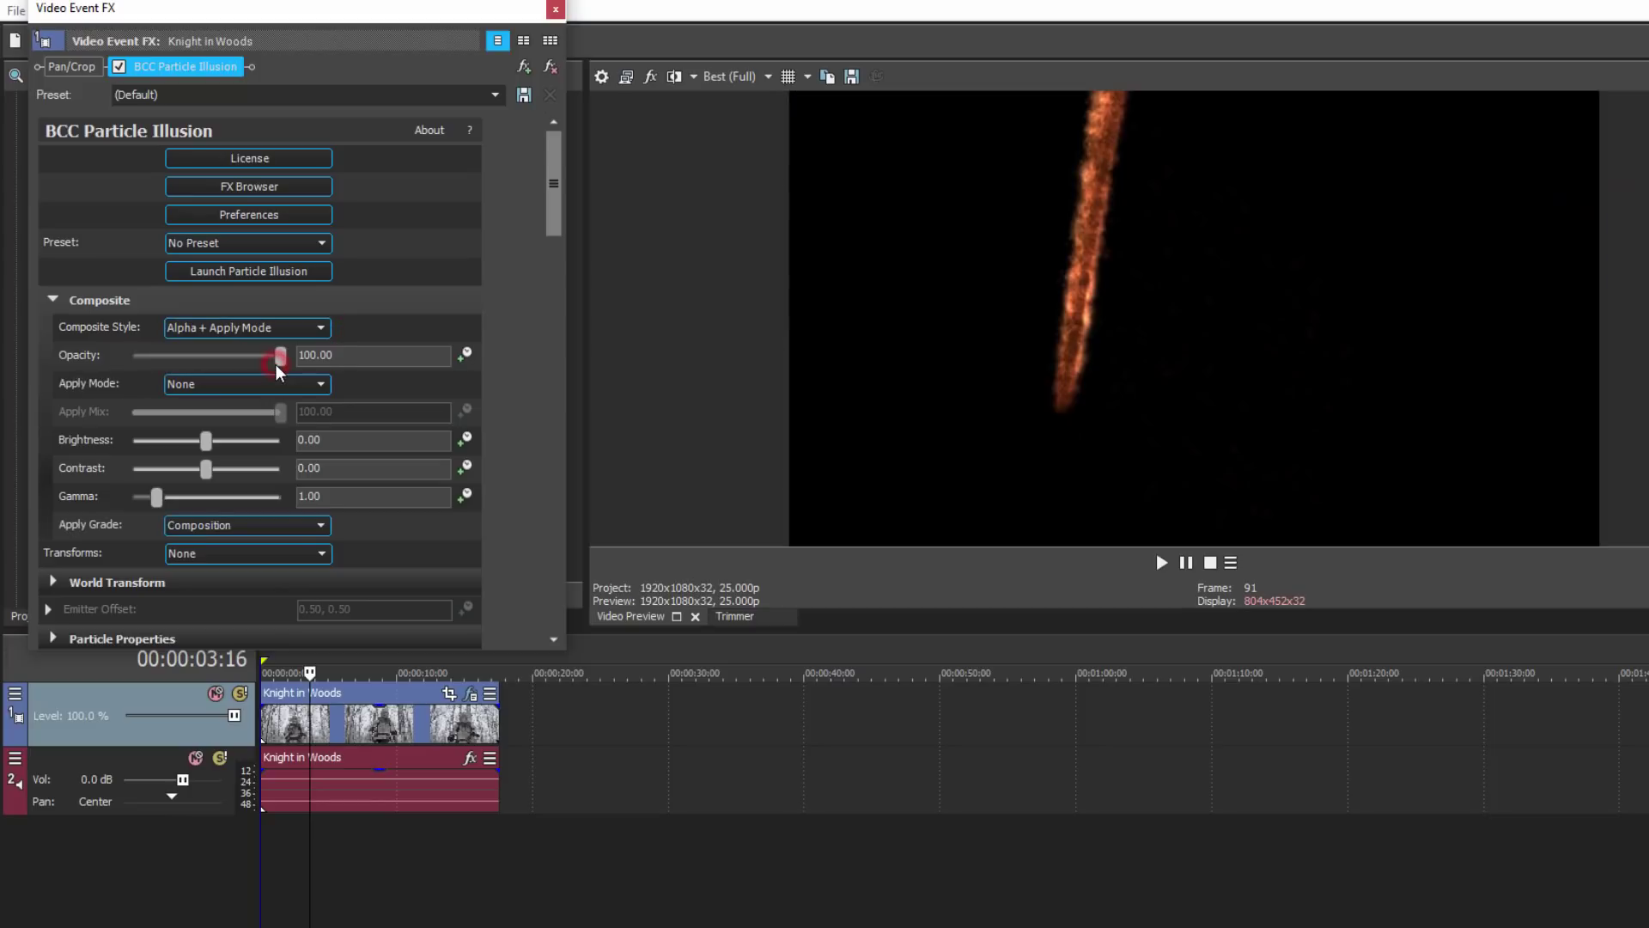
left_click(320, 388)
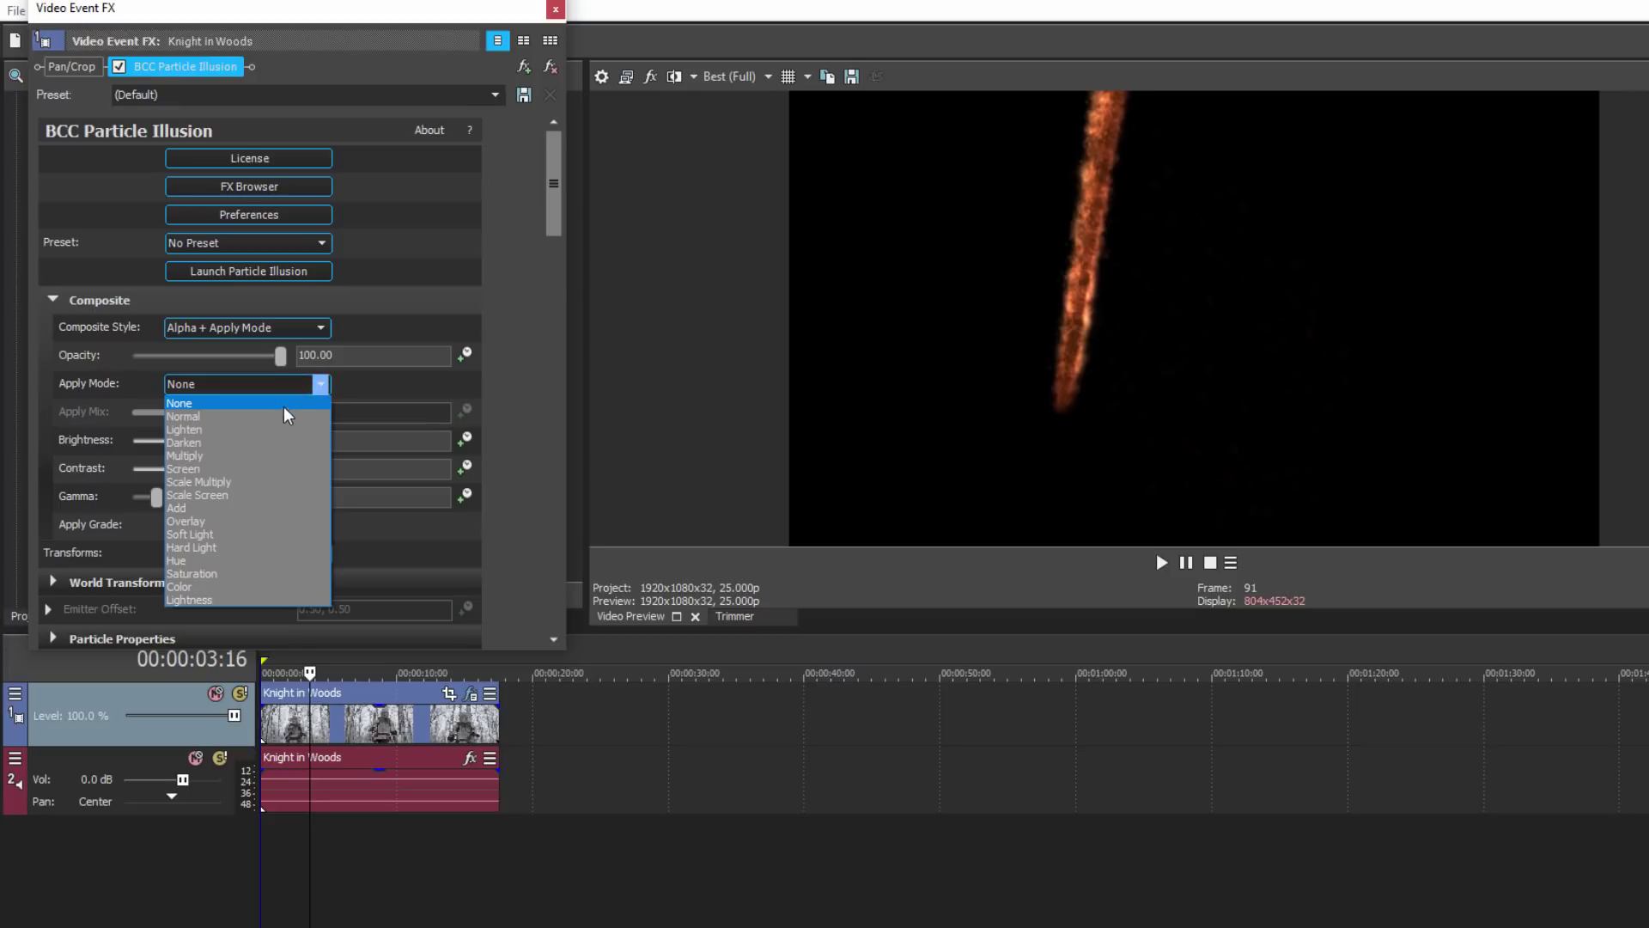
left_click(237, 505)
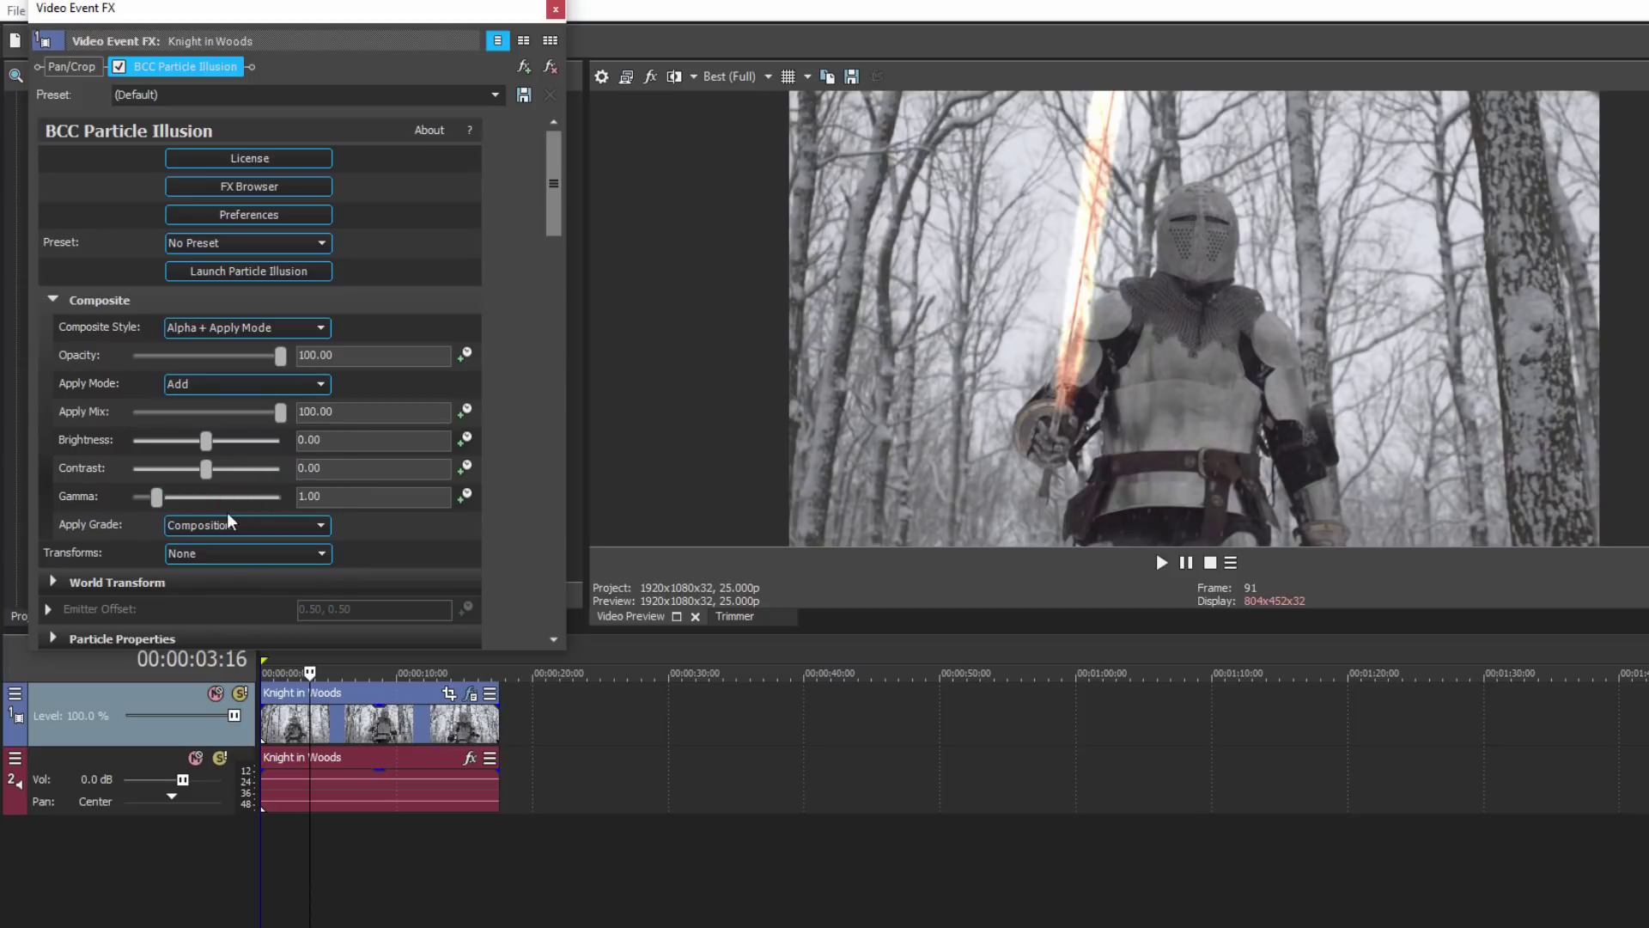
left_click(309, 672)
key("space")
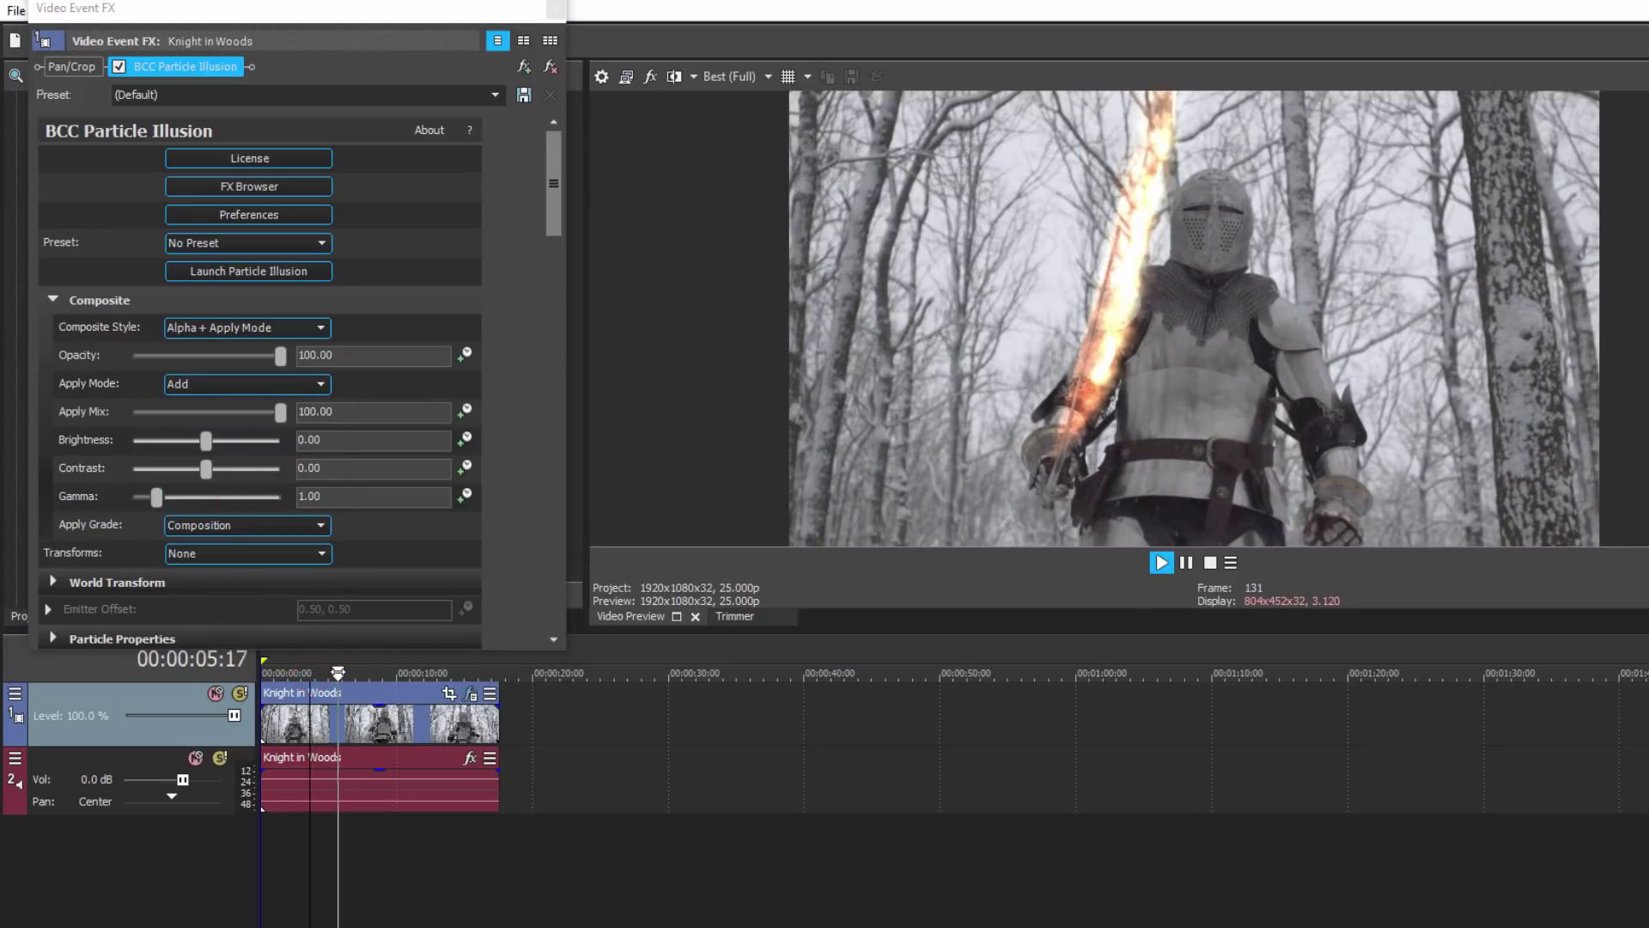
Apply BCC Turbulence to the Knight in Woods clip using the HeatHaze.bsp preset
key("j")
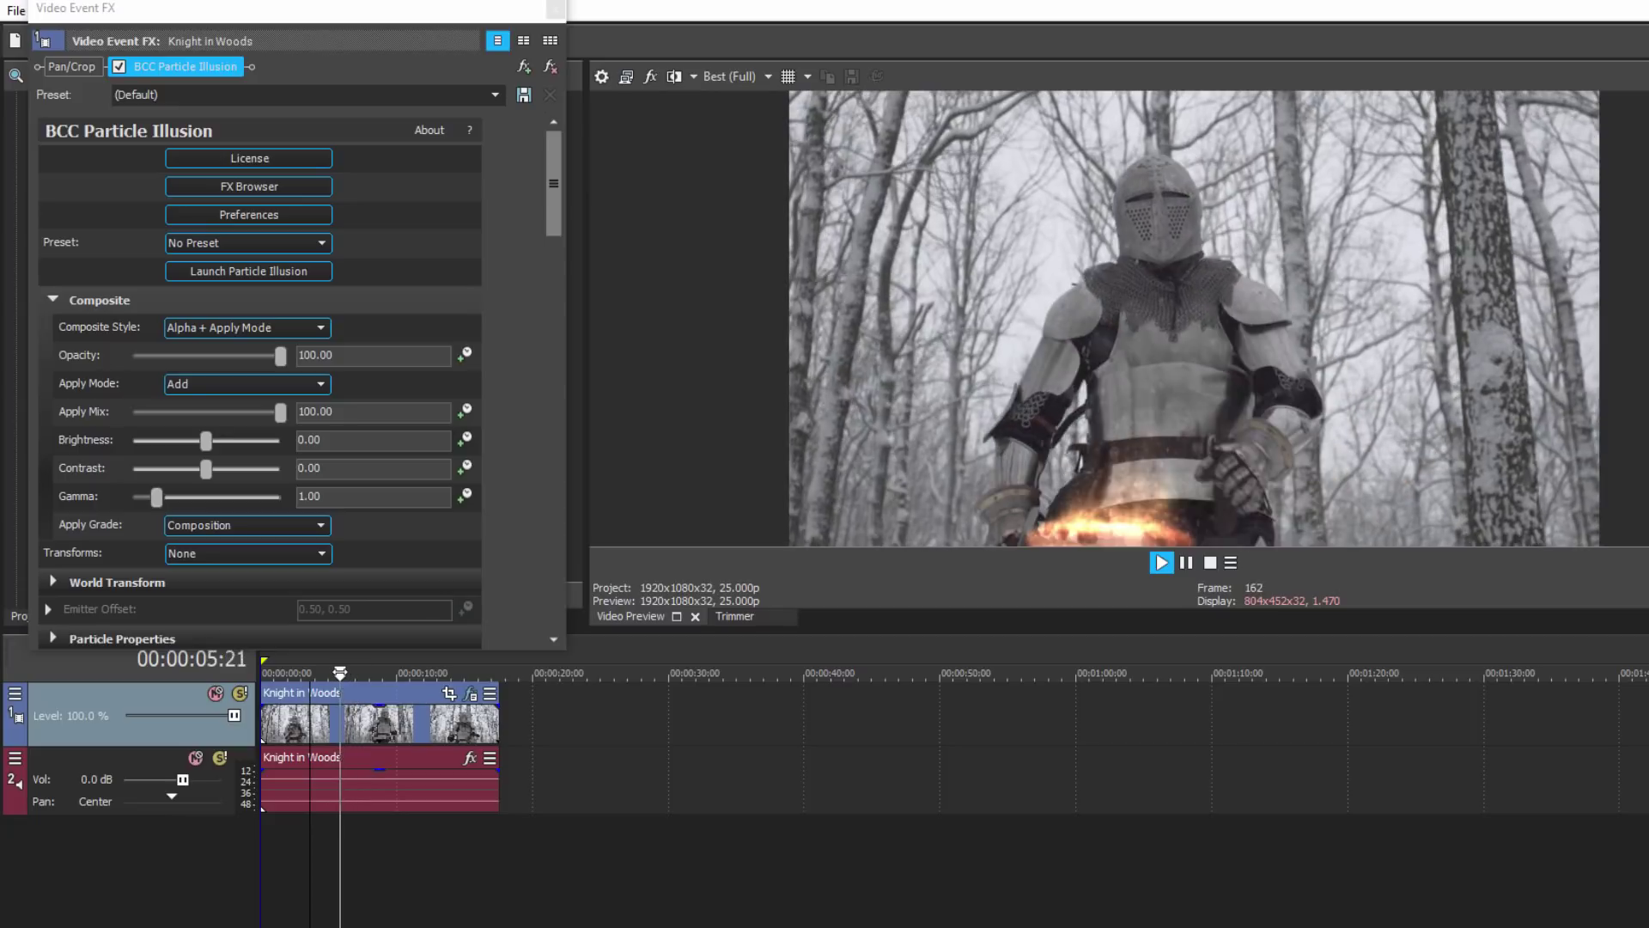
key("l")
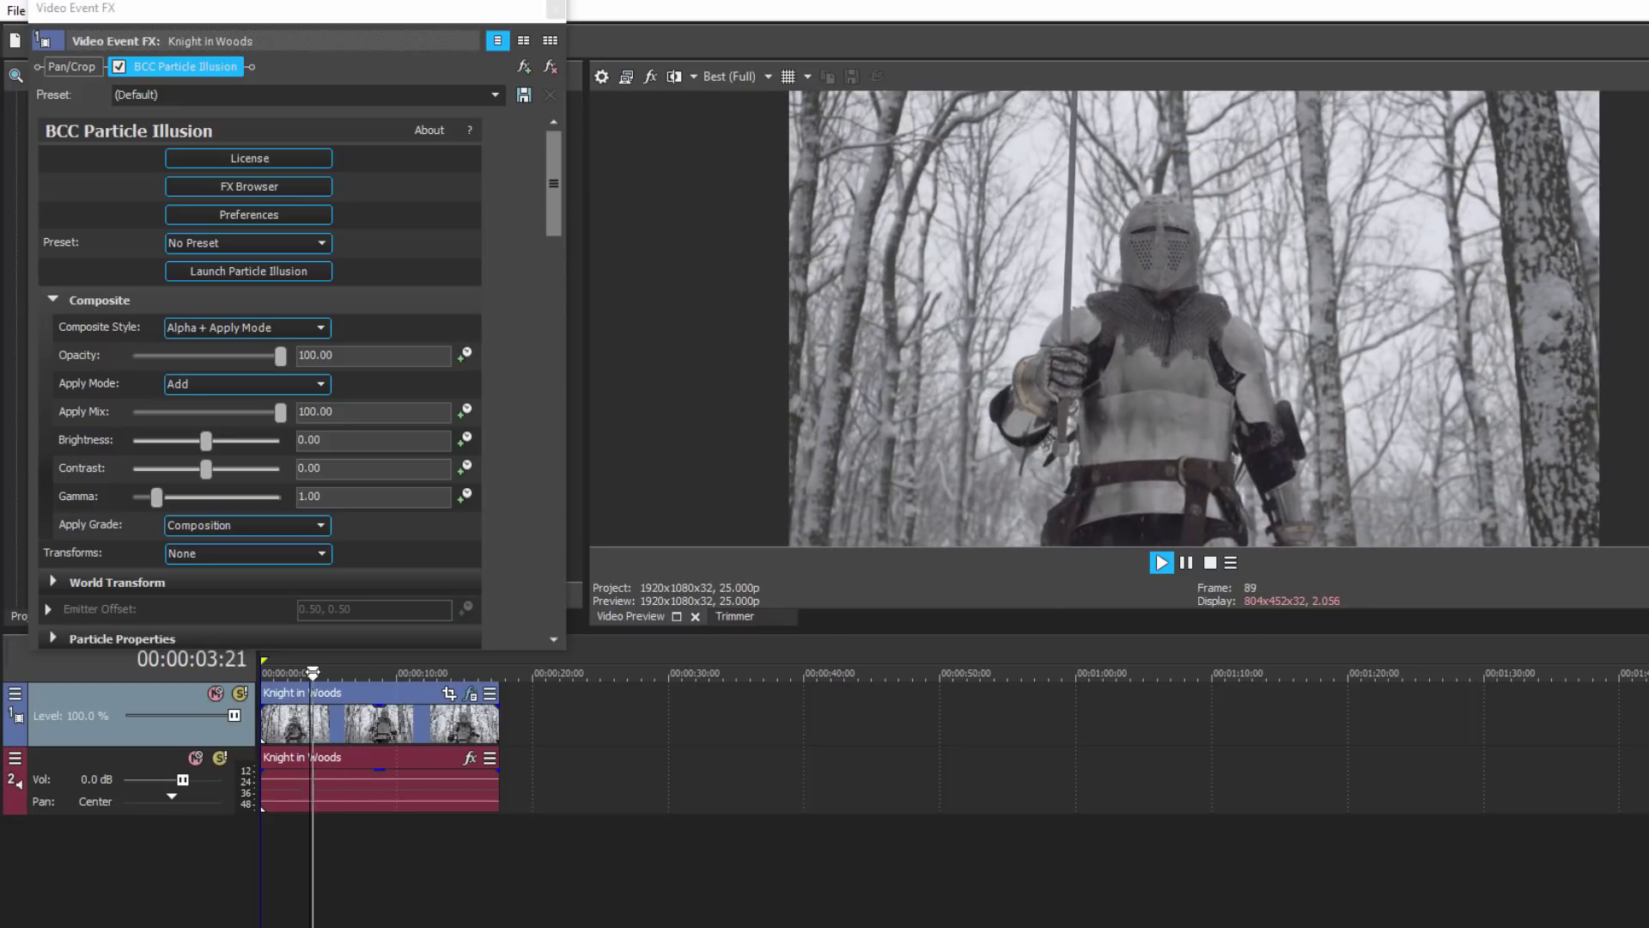
key("k")
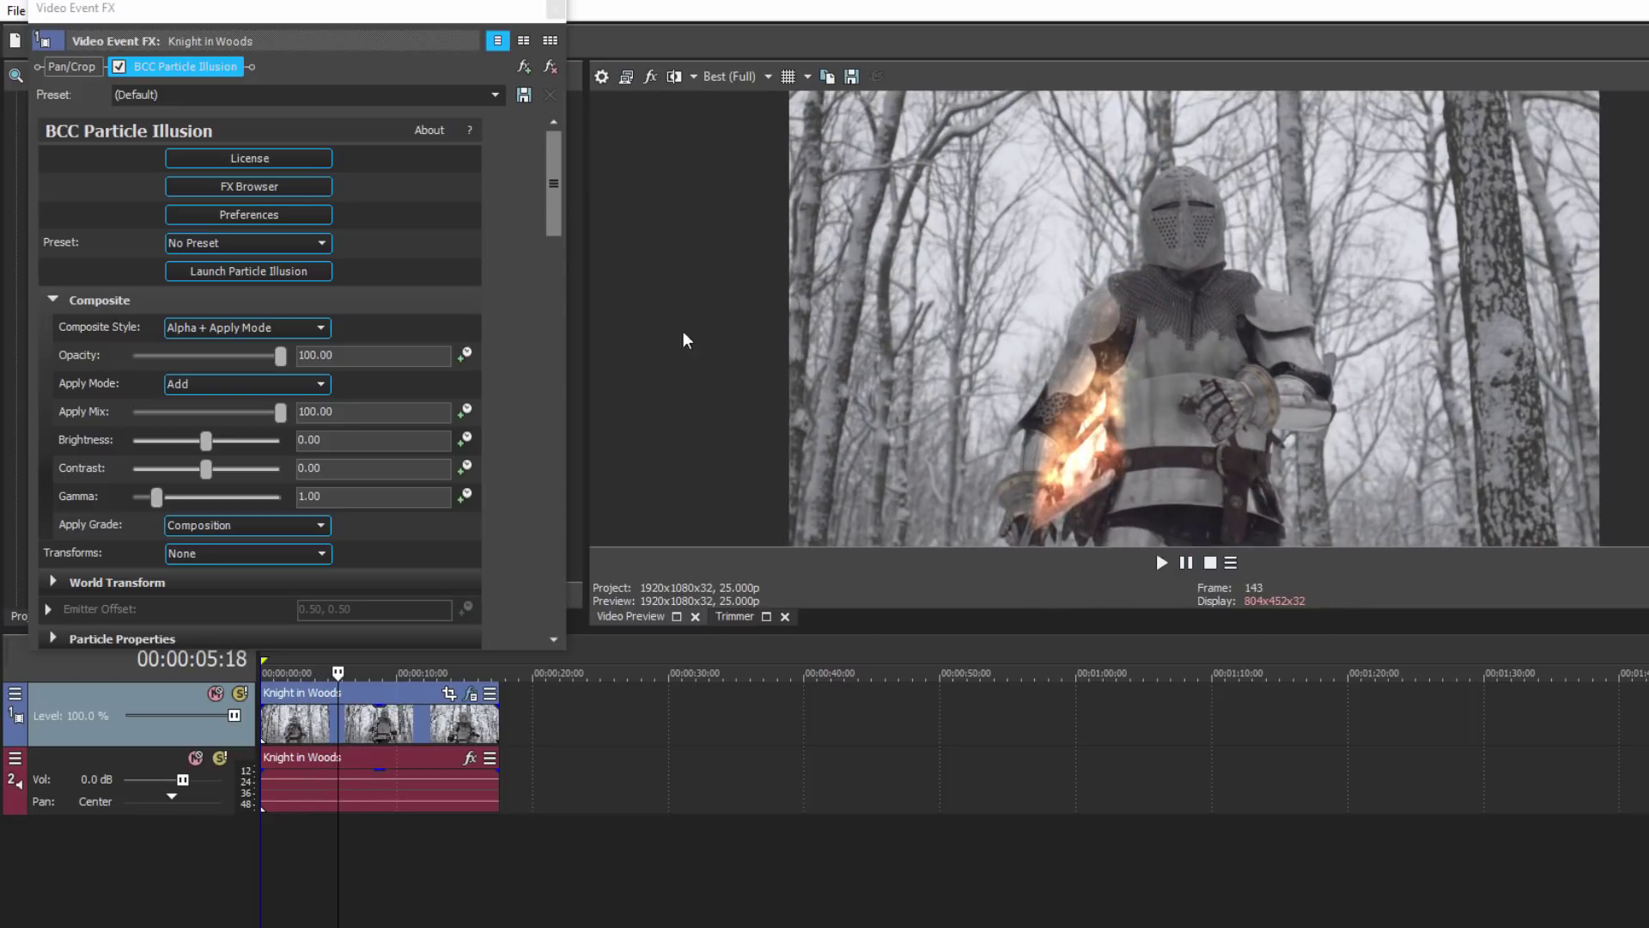
left_click_drag(350, 15, 1648, 39)
scroll(129, 515, "down", 10)
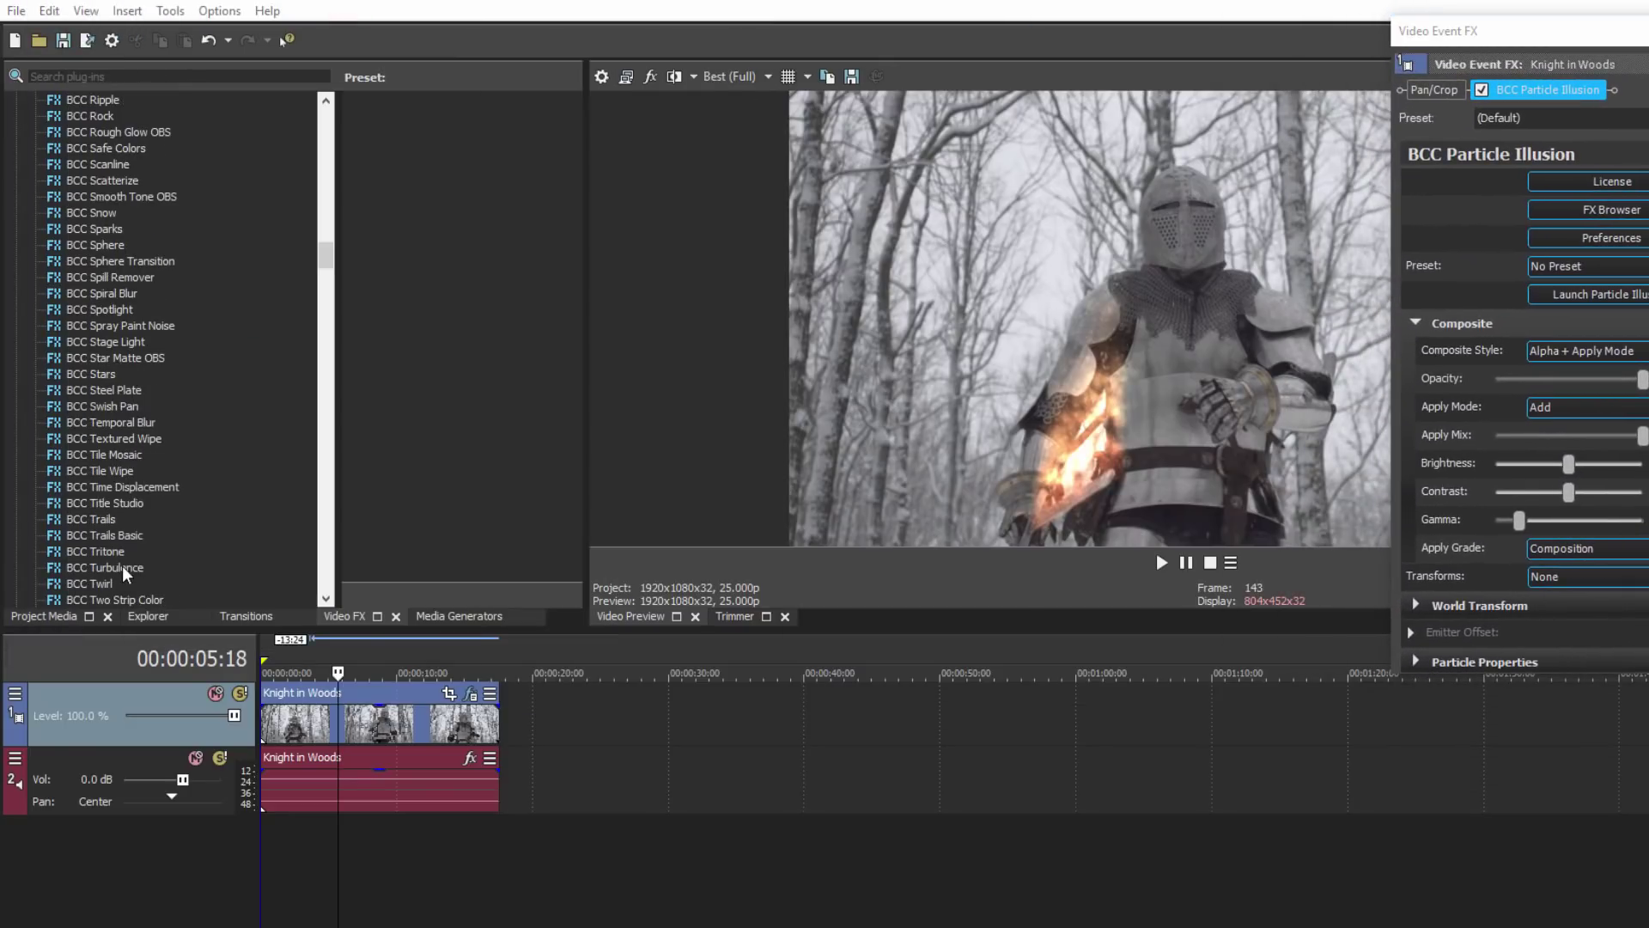
left_click_drag(129, 567, 359, 700)
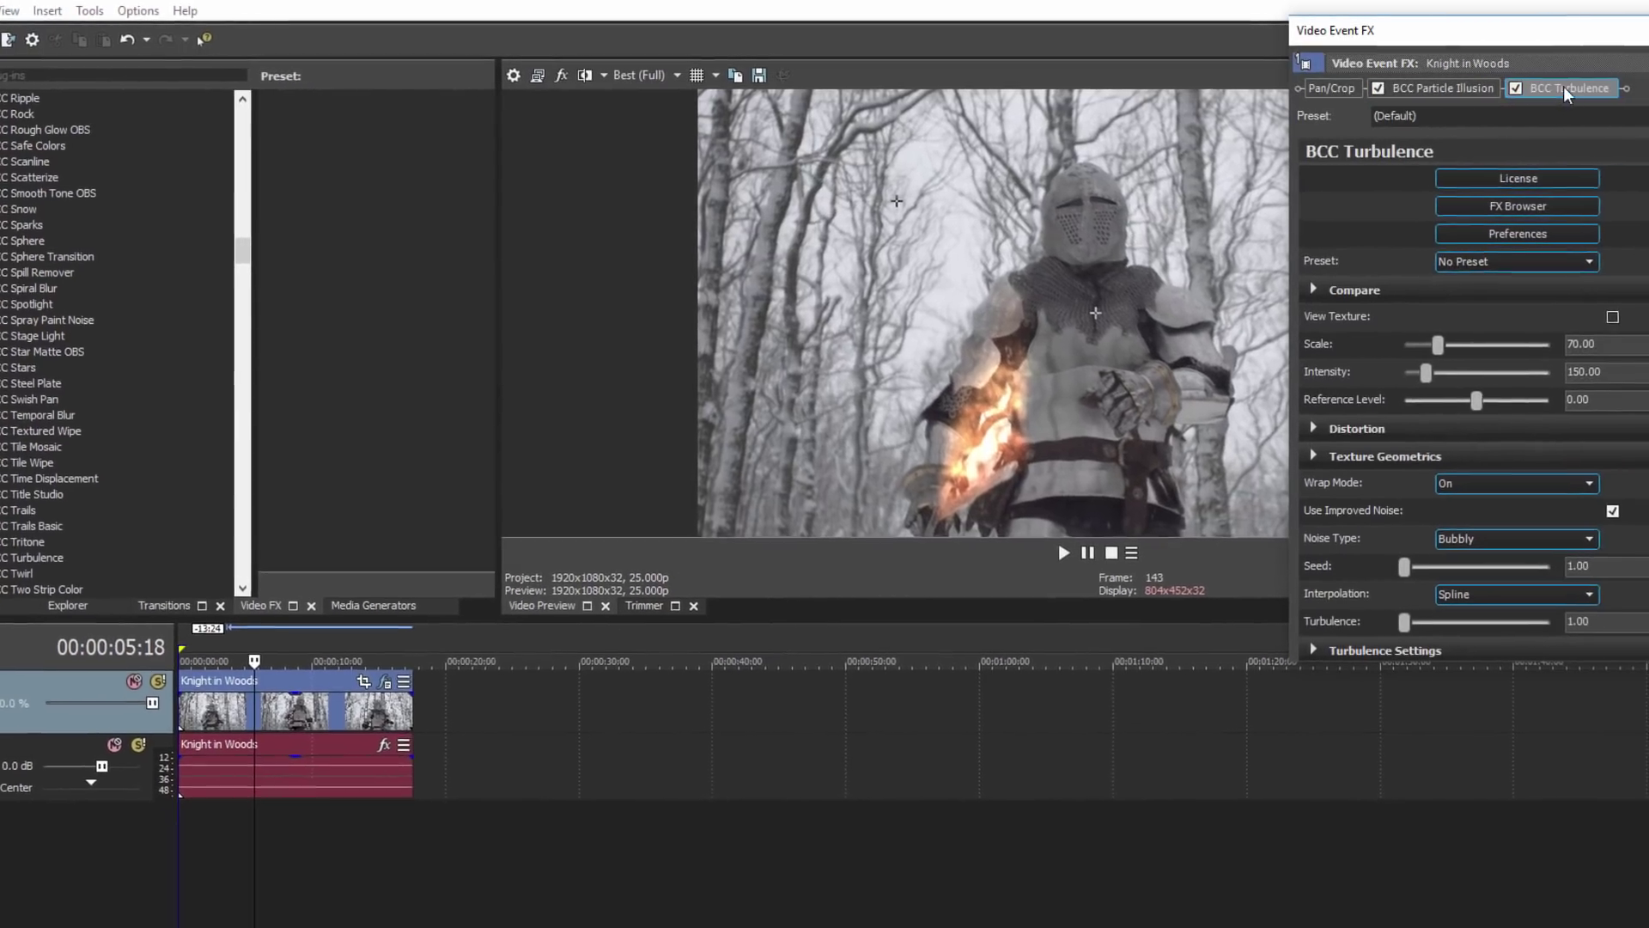
left_click(1417, 257)
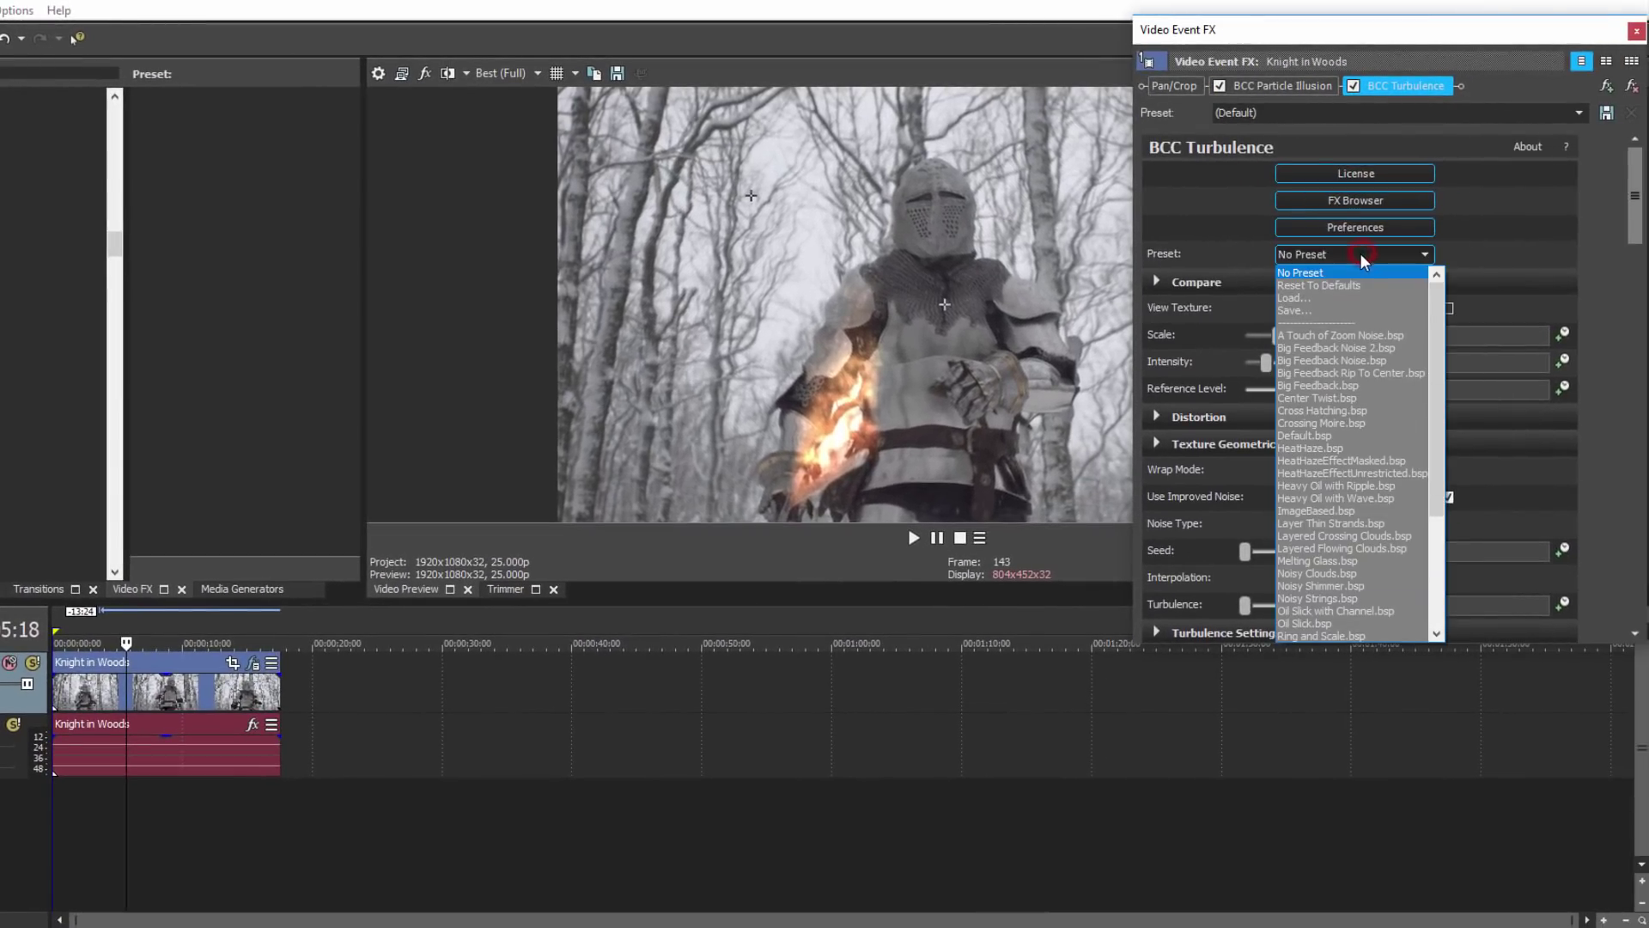
left_click(1349, 448)
Keyframe Turbulence Scale and Intensity, setting both to 0 at the keyframe
left_click_drag(1444, 32, 94, 18)
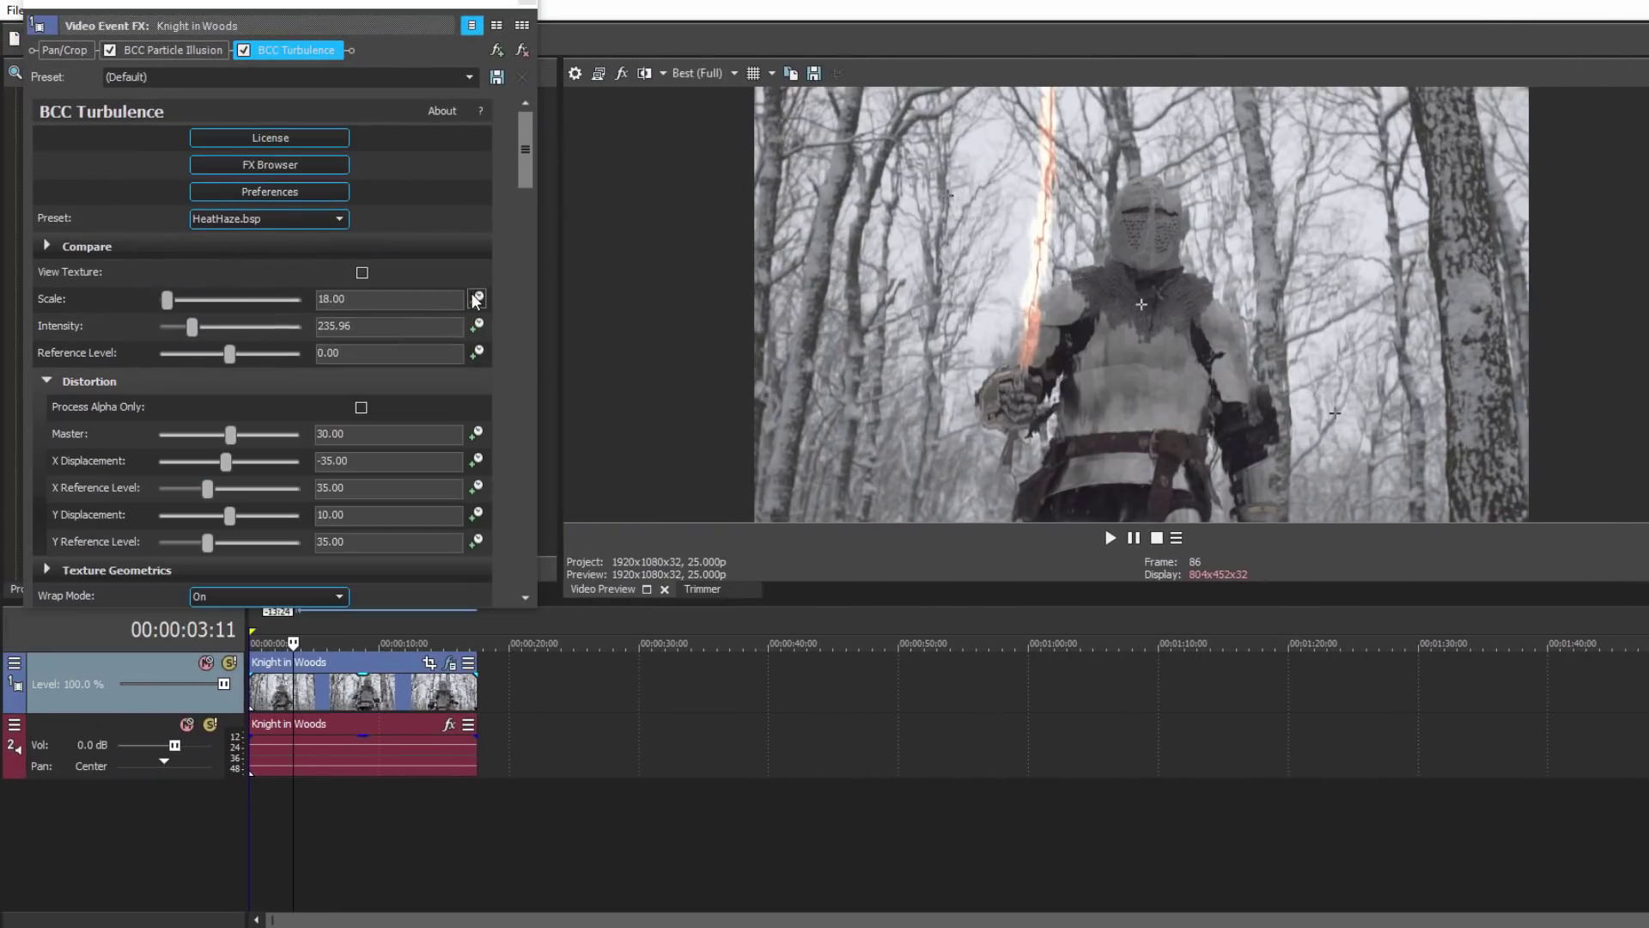
left_click(475, 298)
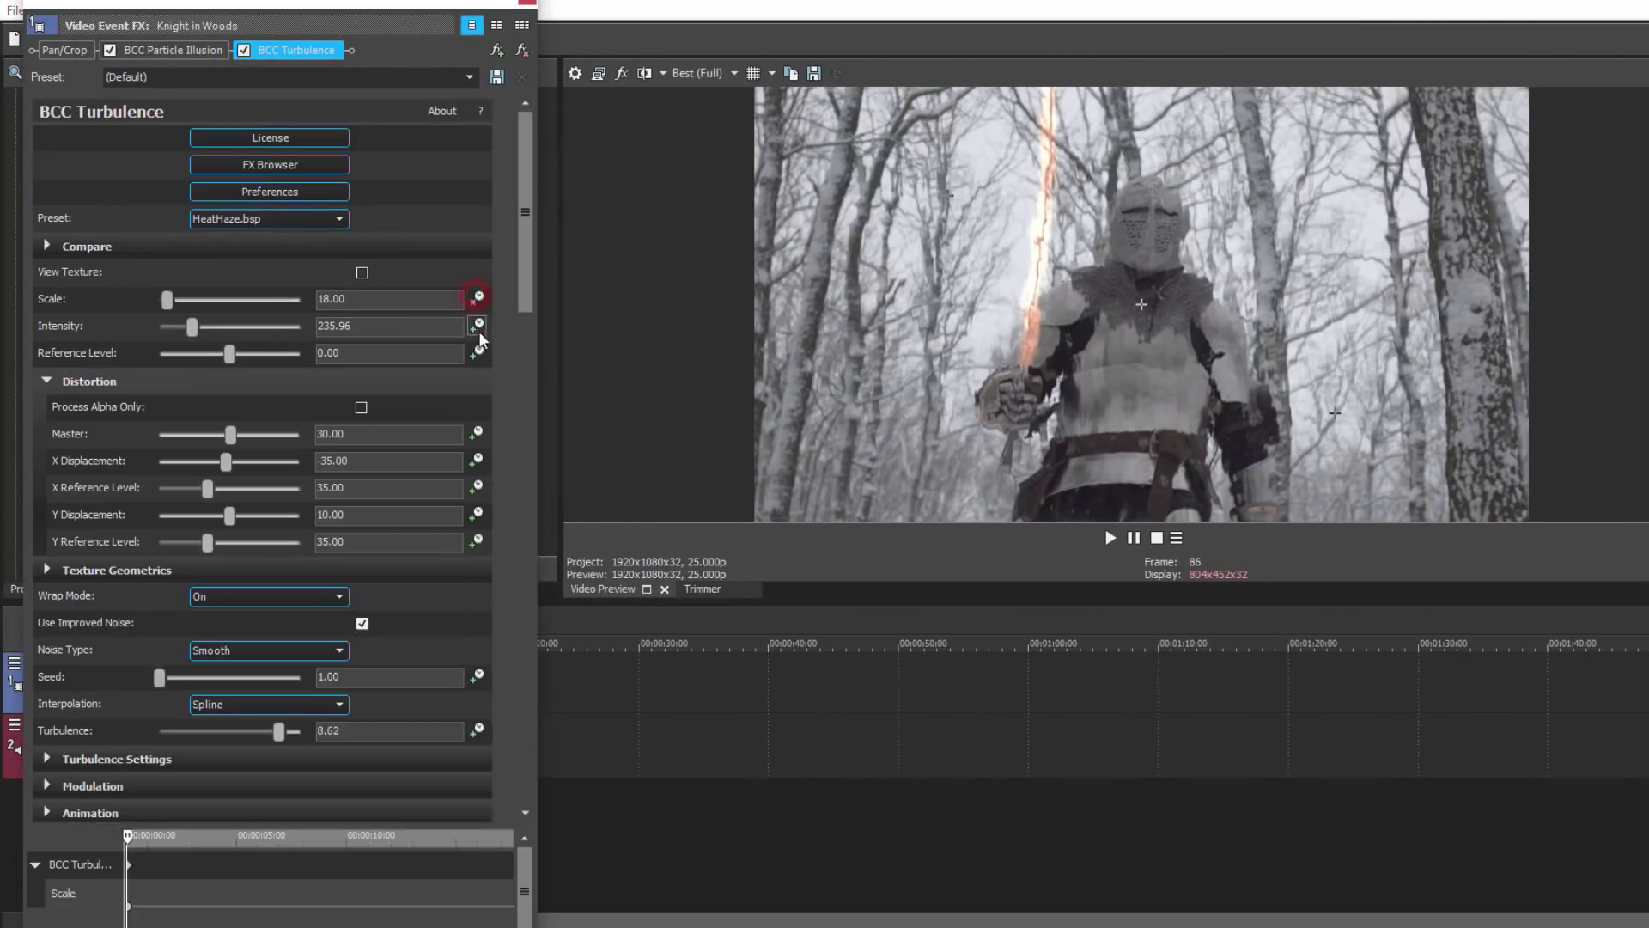
left_click(478, 326)
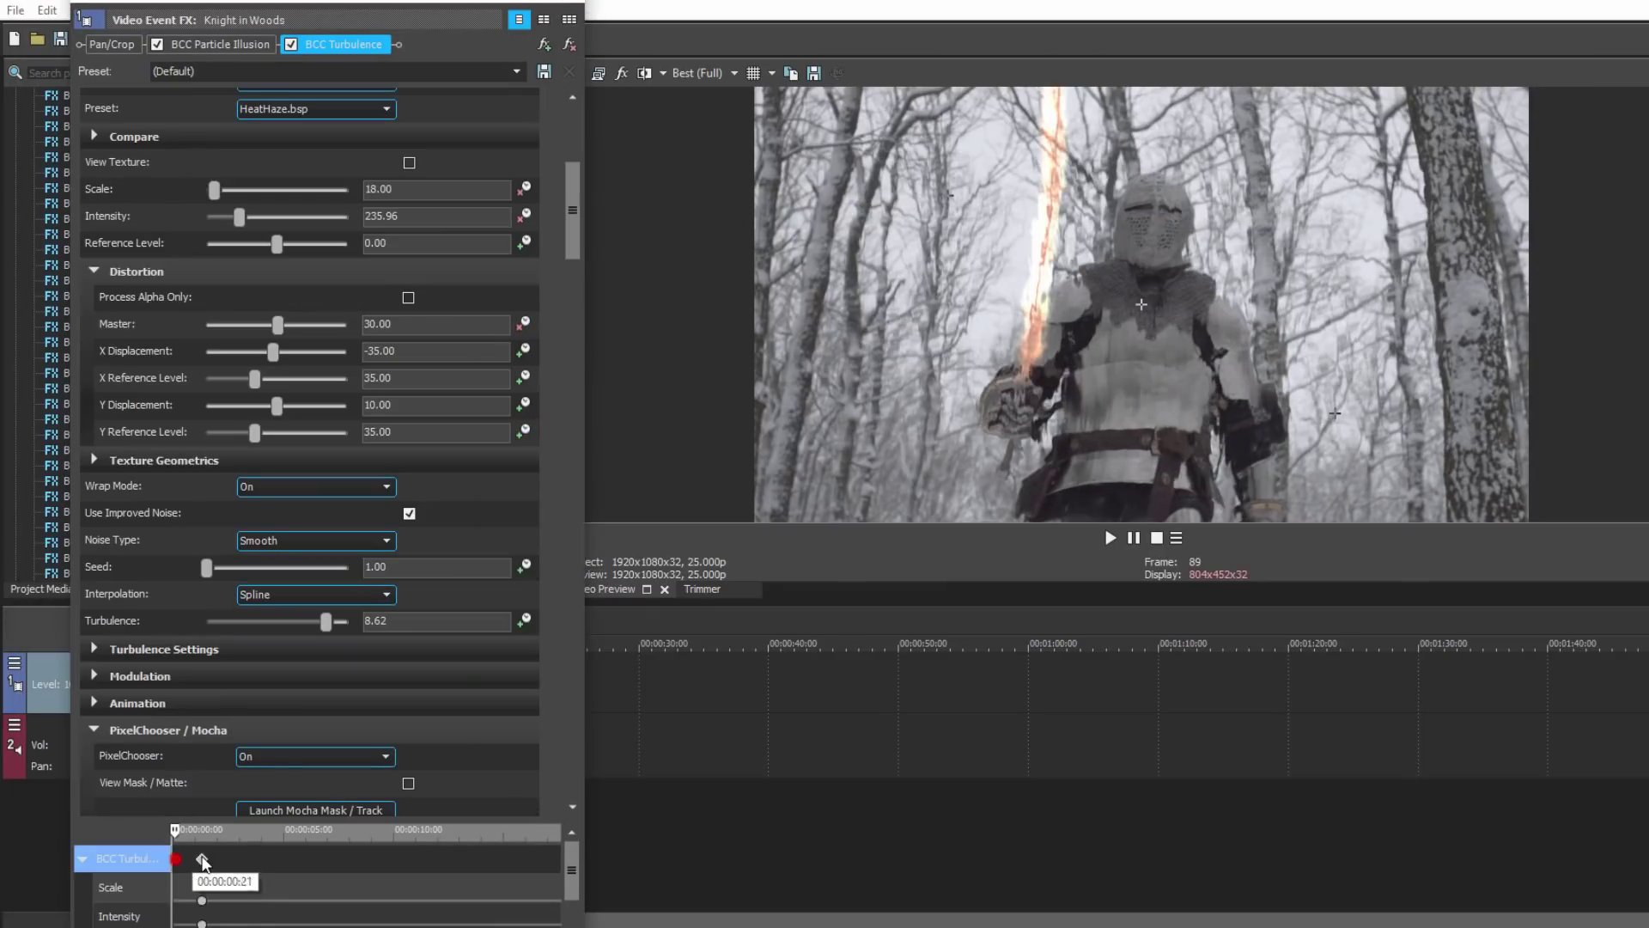
left_click_drag(221, 862, 247, 864)
left_click(243, 832)
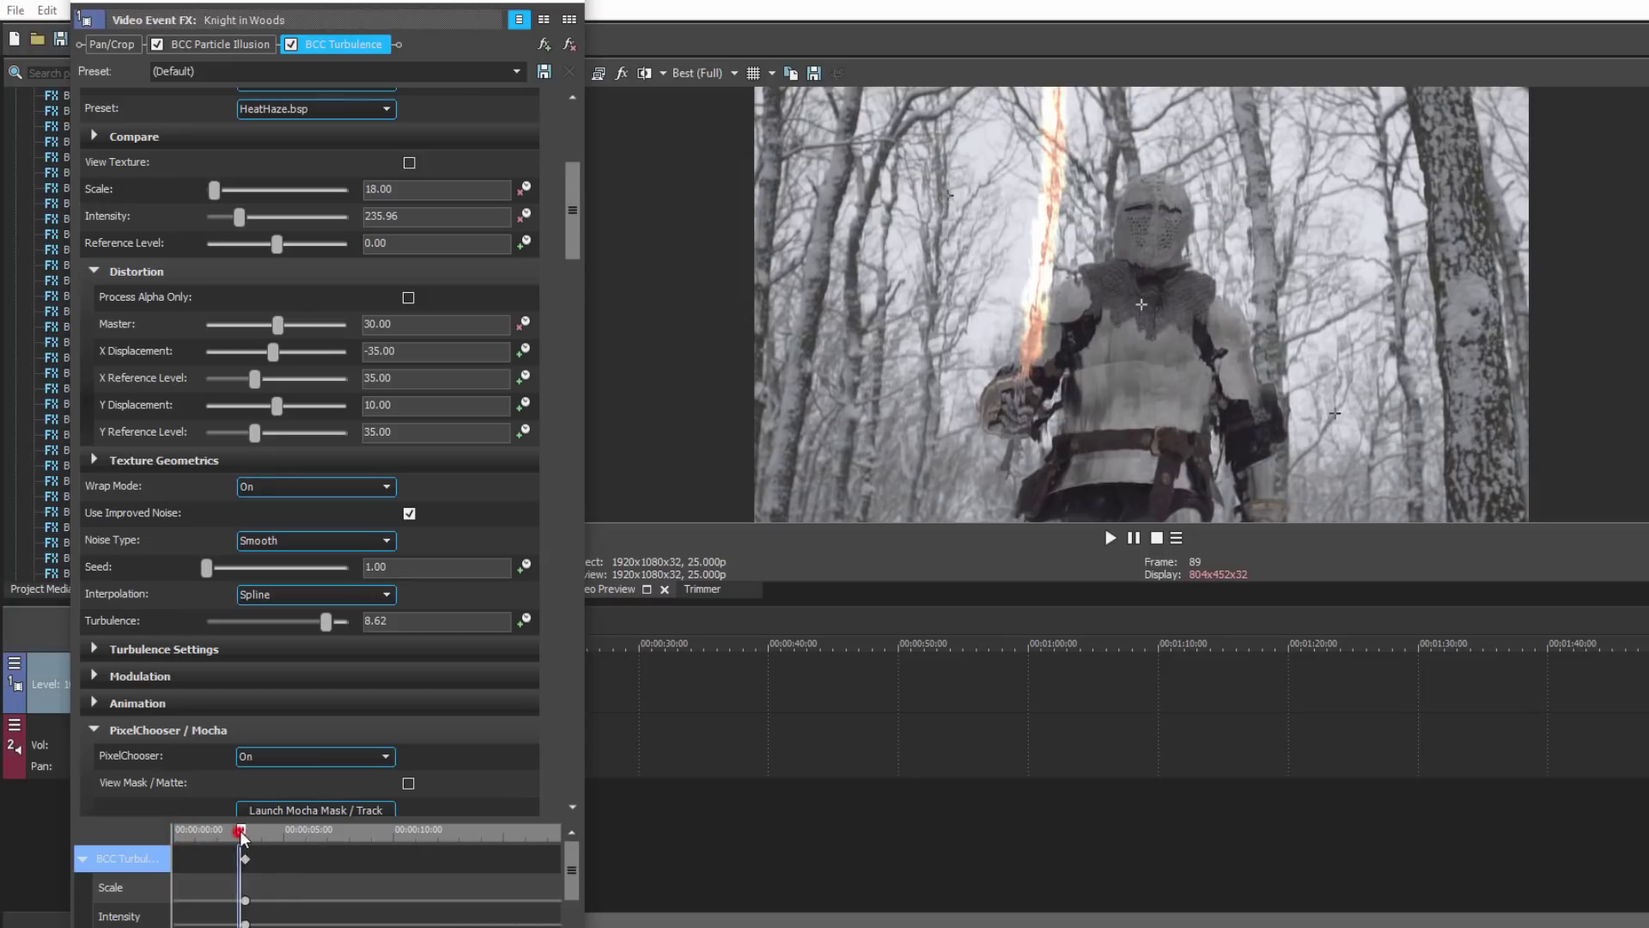
left_click(415, 189)
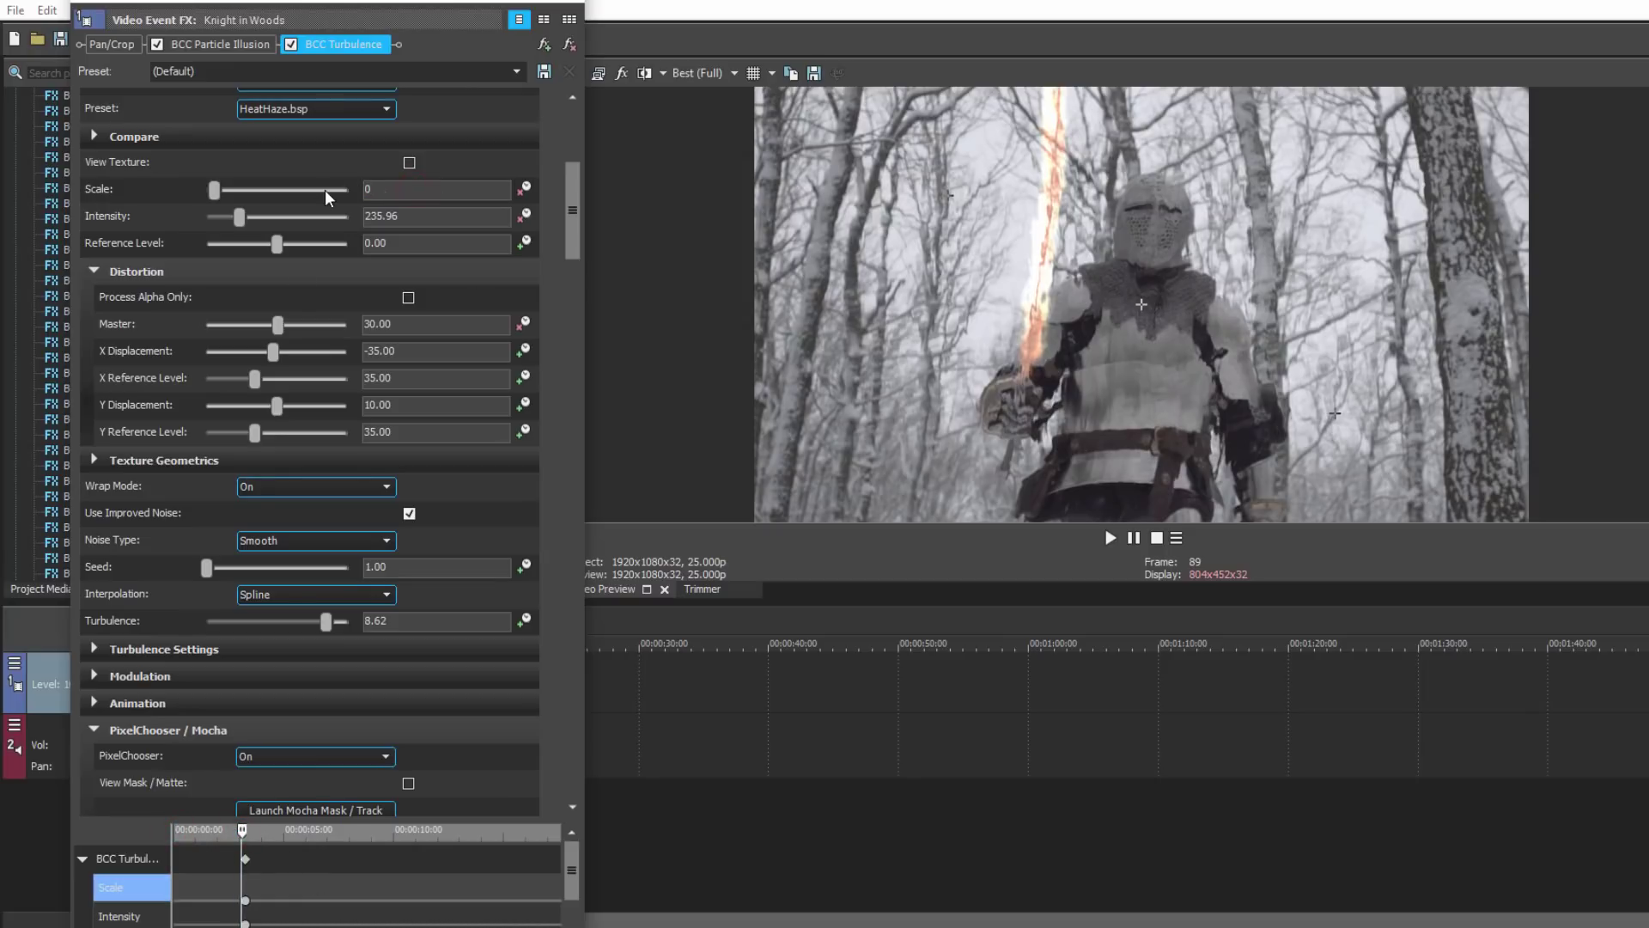
key("Return")
left_click(386, 217)
type("0")
key("Return")
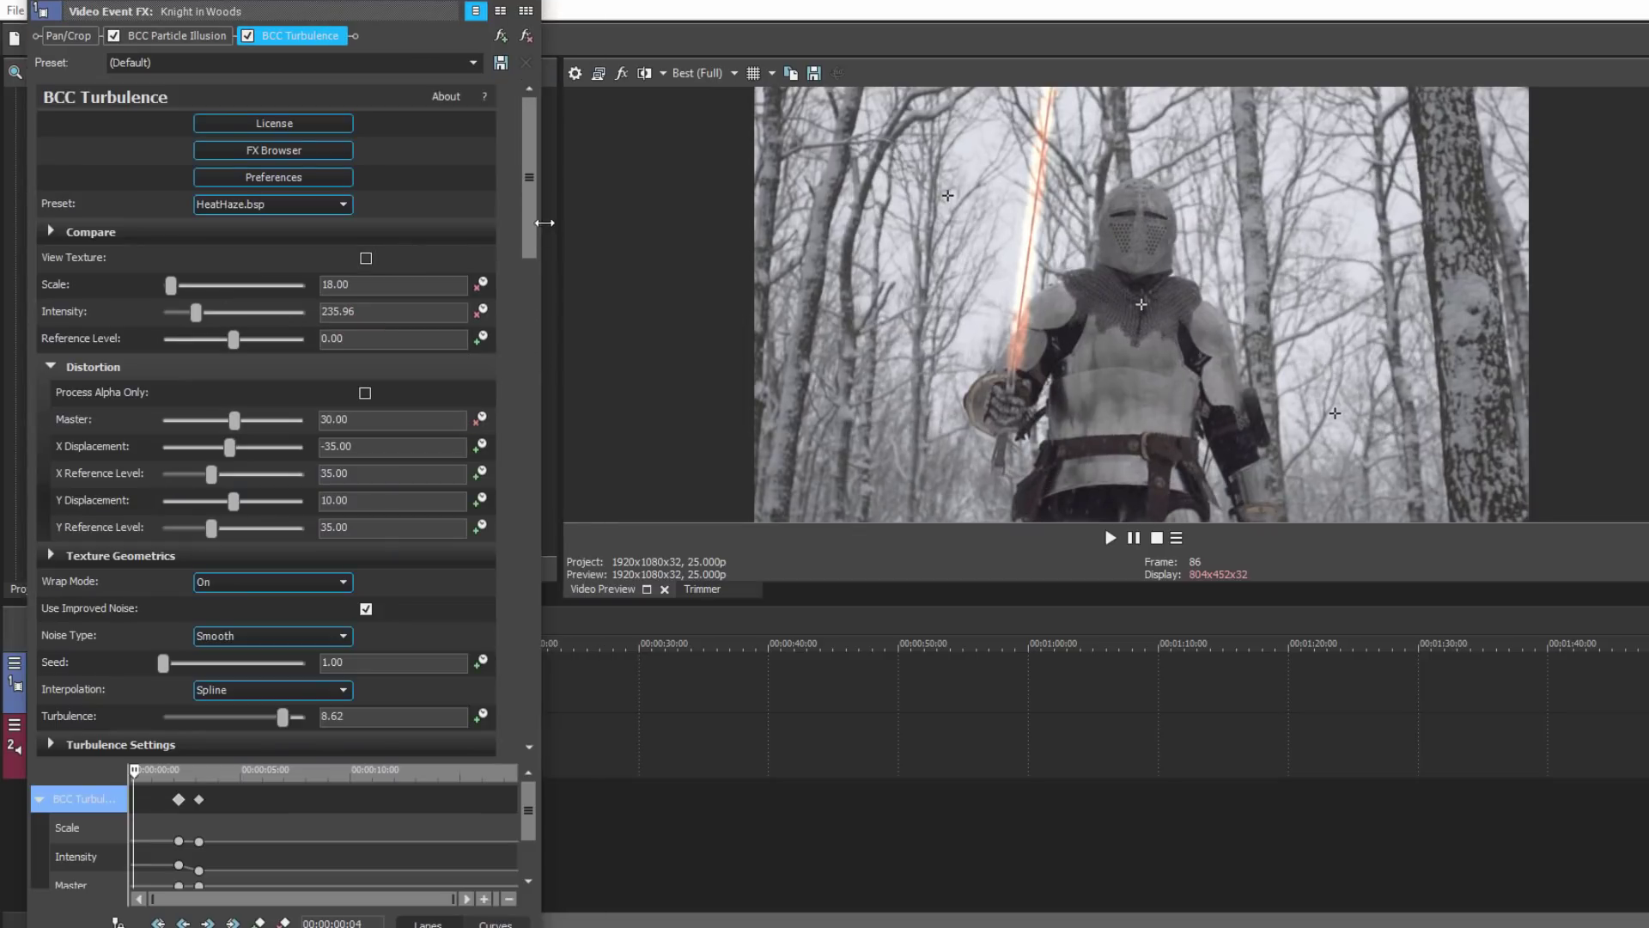
left_click_drag(527, 245, 495, 696)
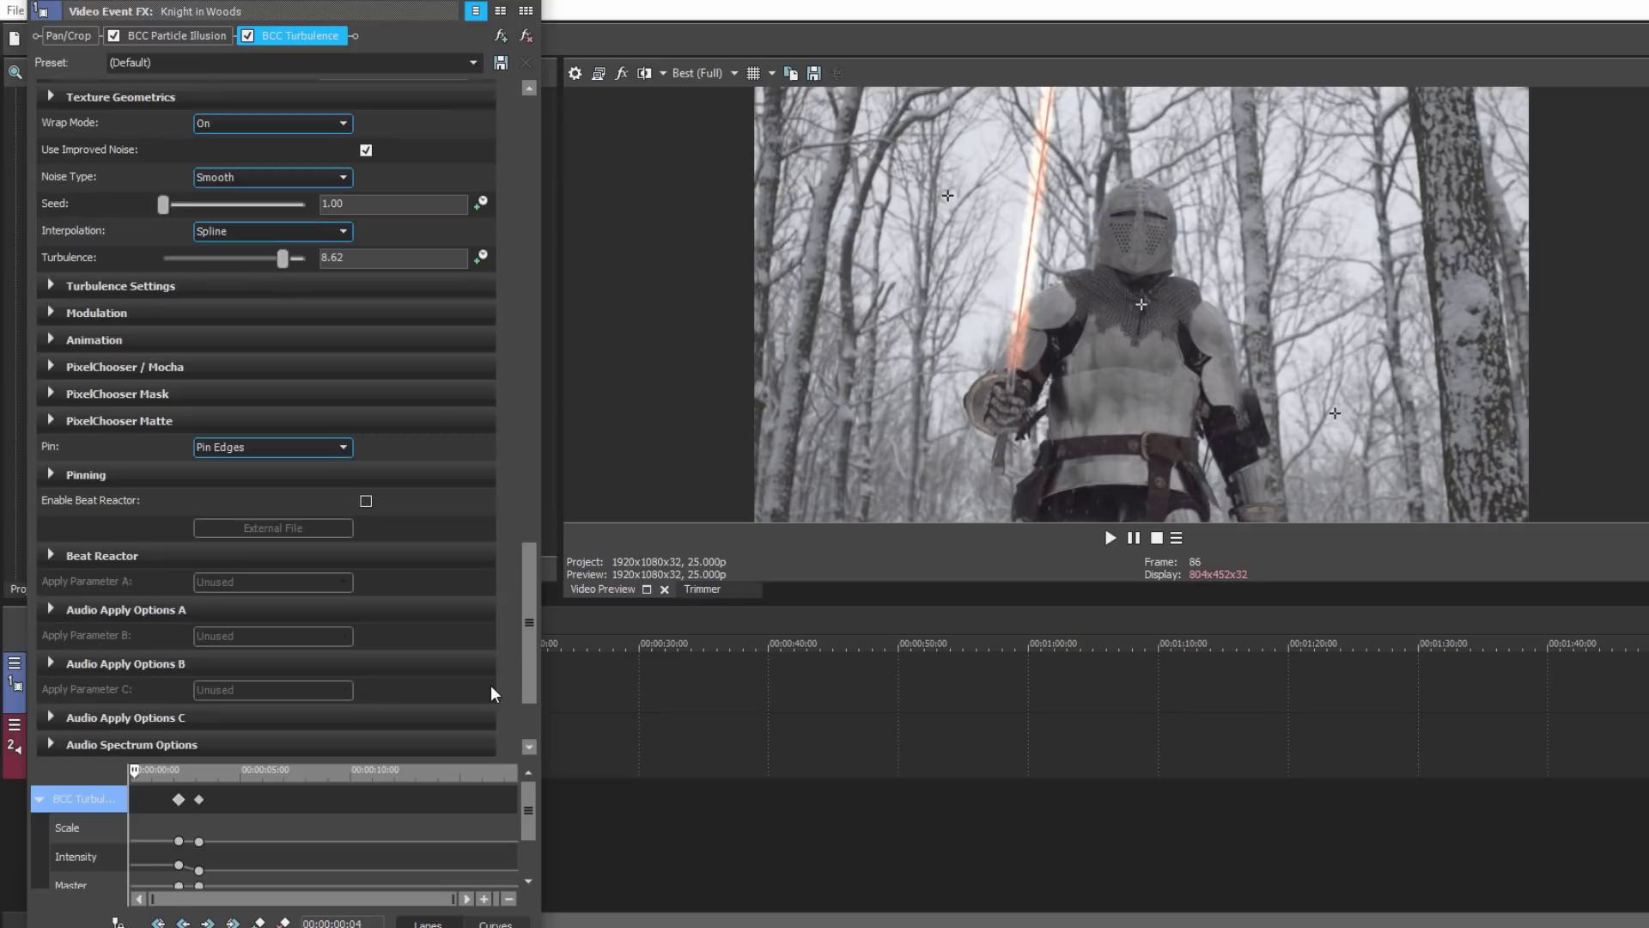
left_click(50, 365)
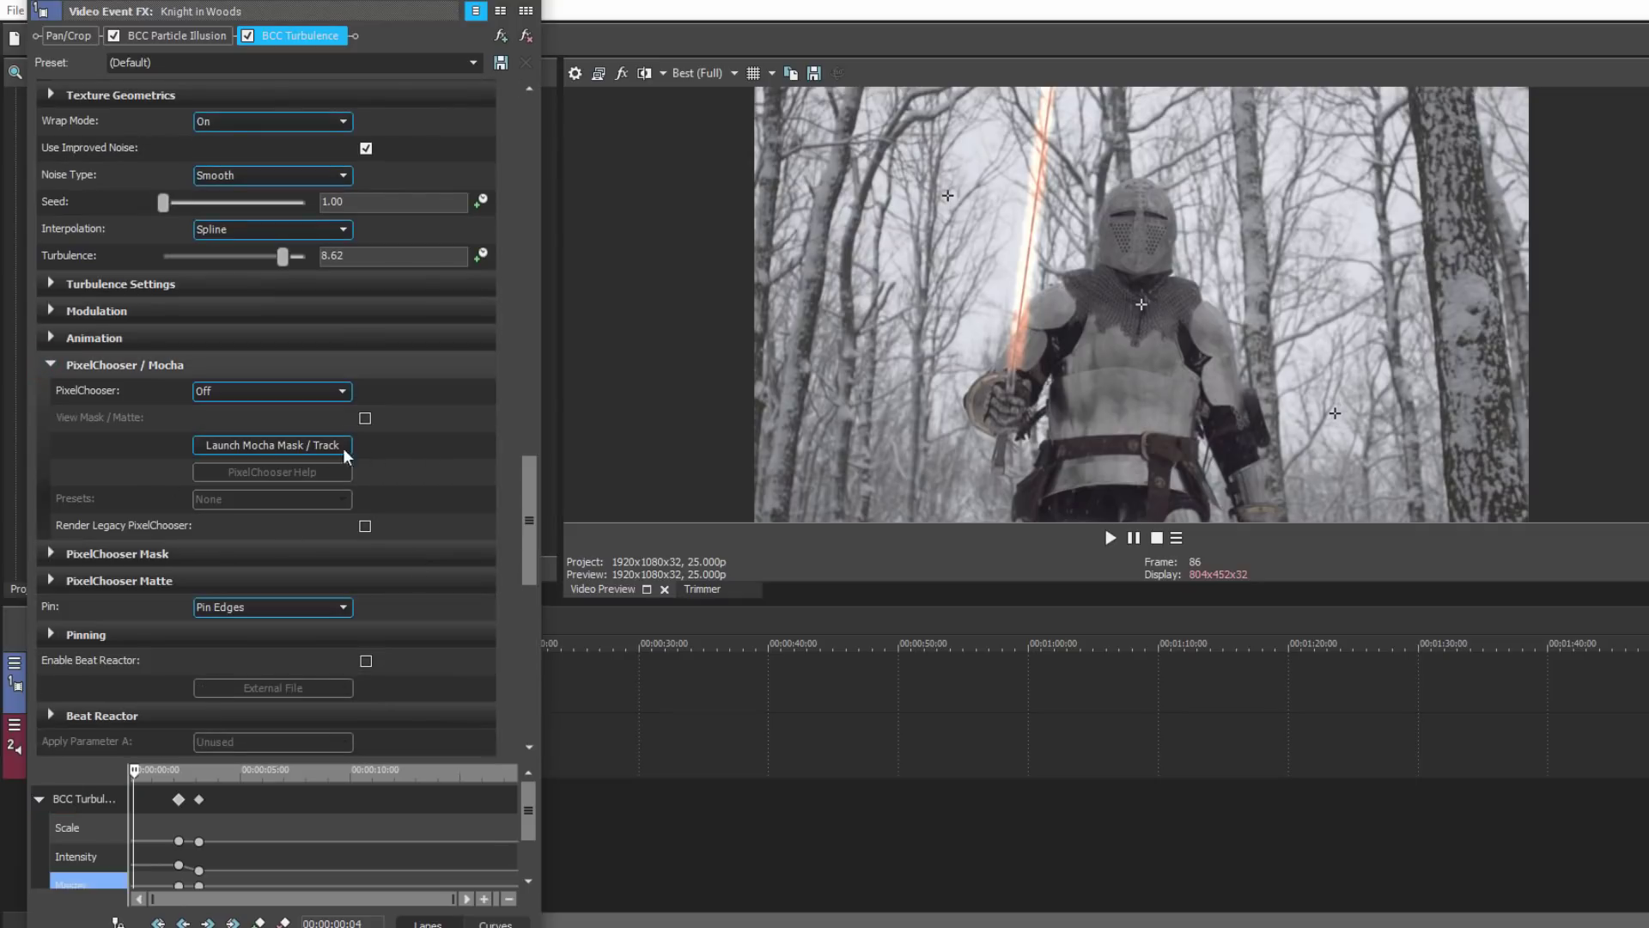
In Mocha, reshape the Layer 1 spline around the blade, track it forward, then close
left_click(301, 444)
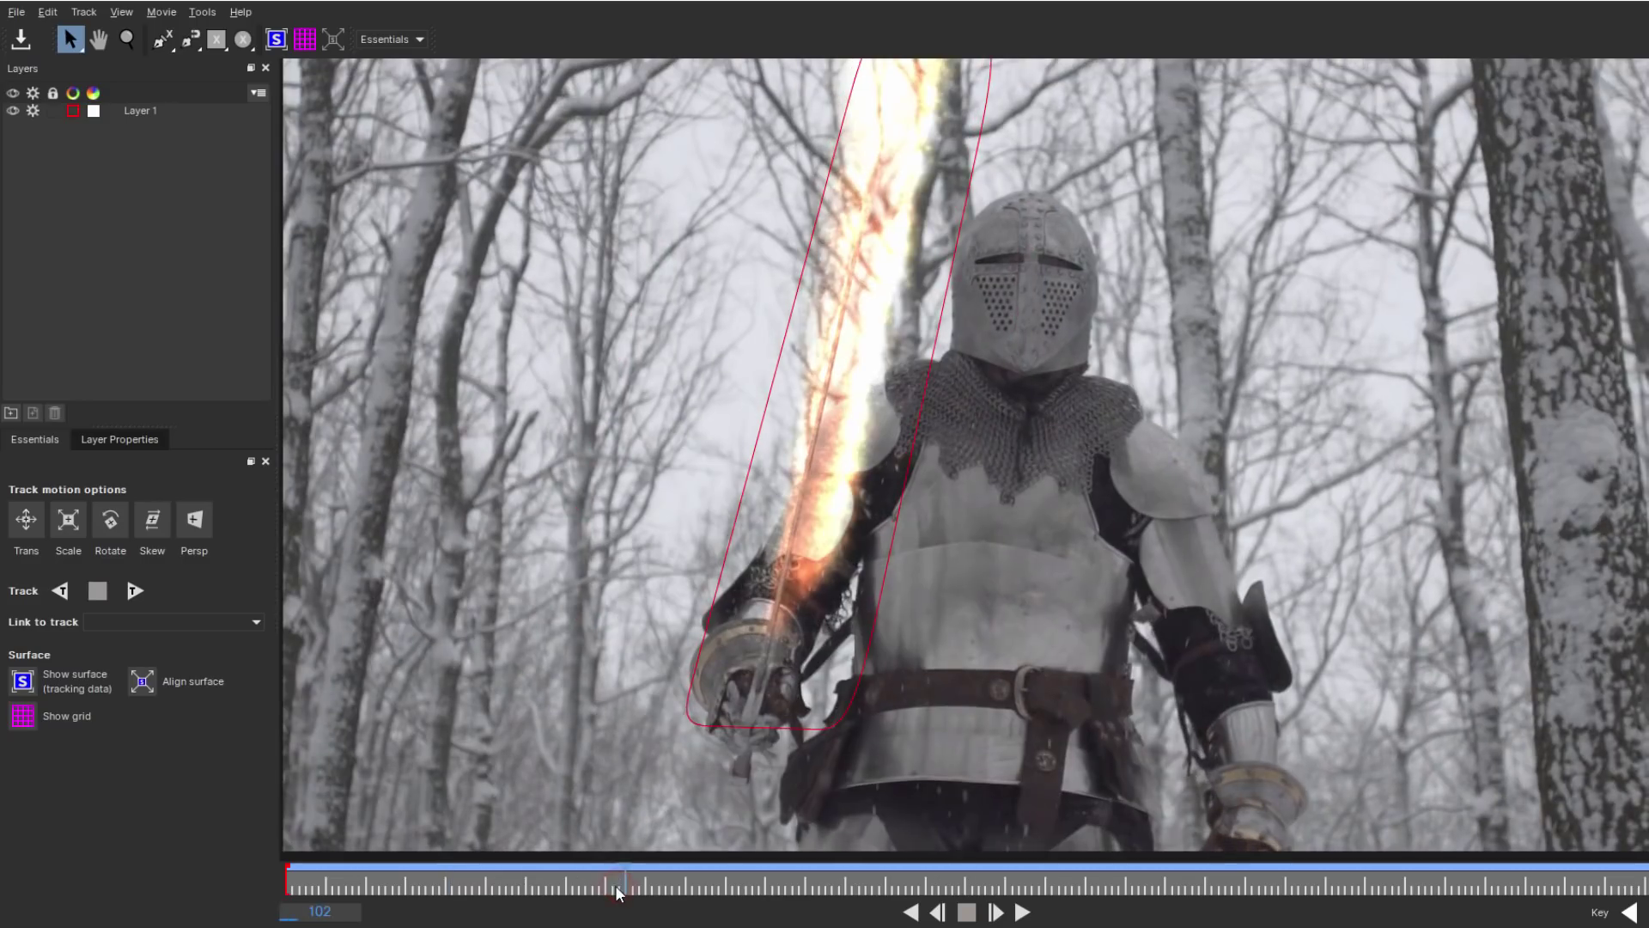
left_click(560, 898)
left_click(594, 893)
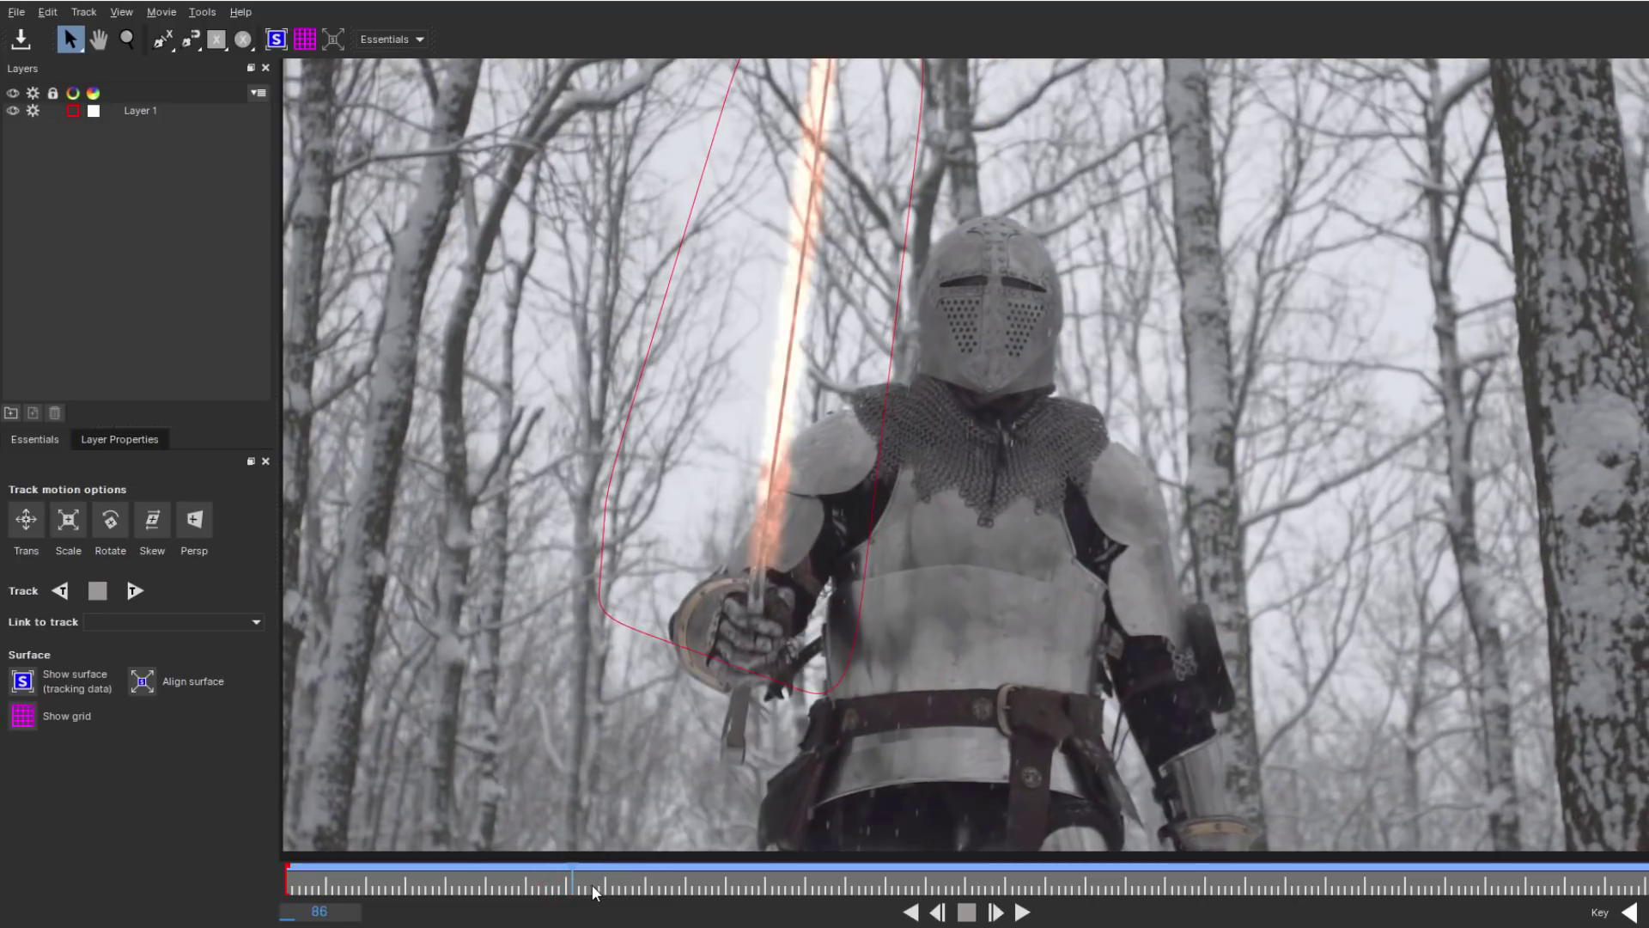
left_click(130, 110)
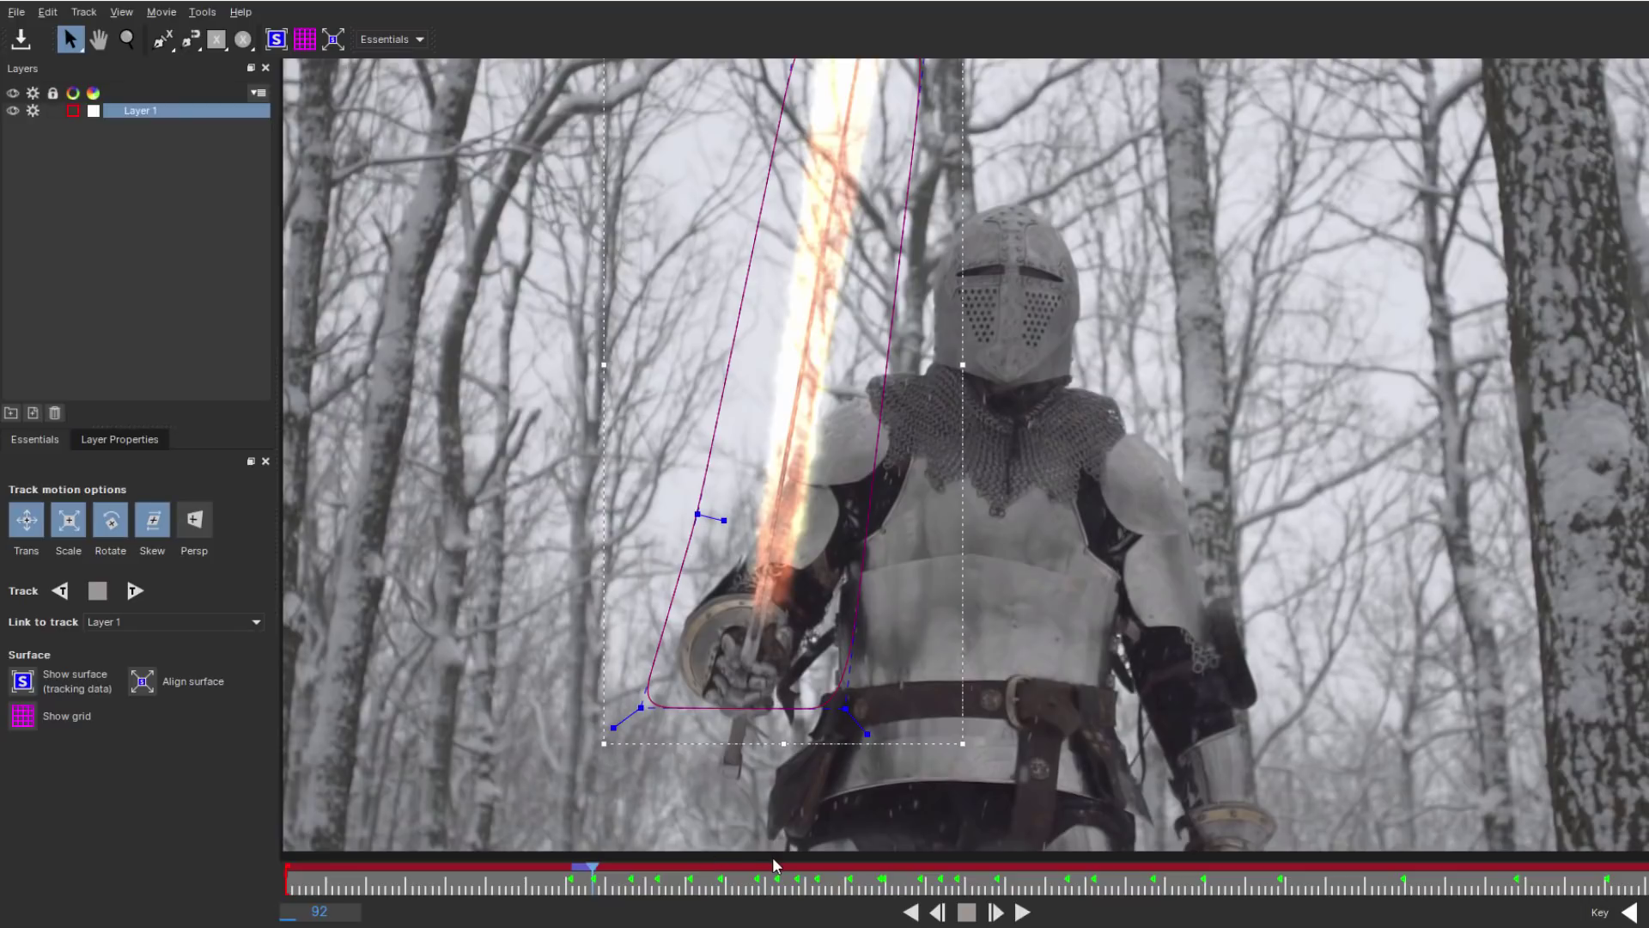
left_click_drag(845, 709, 825, 714)
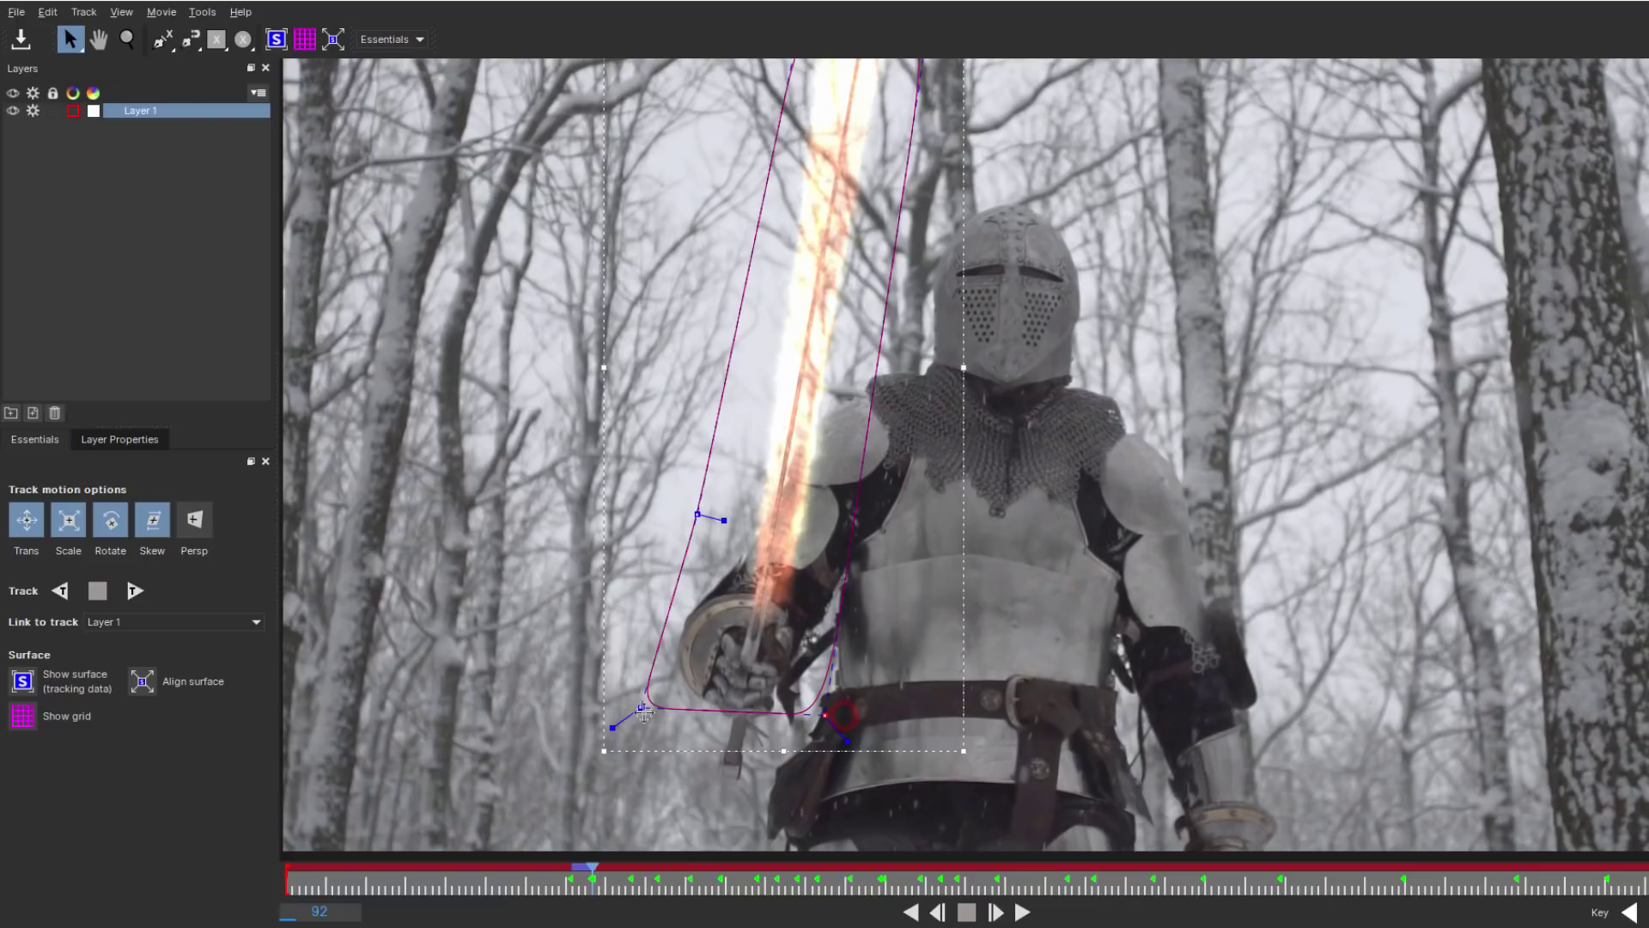
key("t")
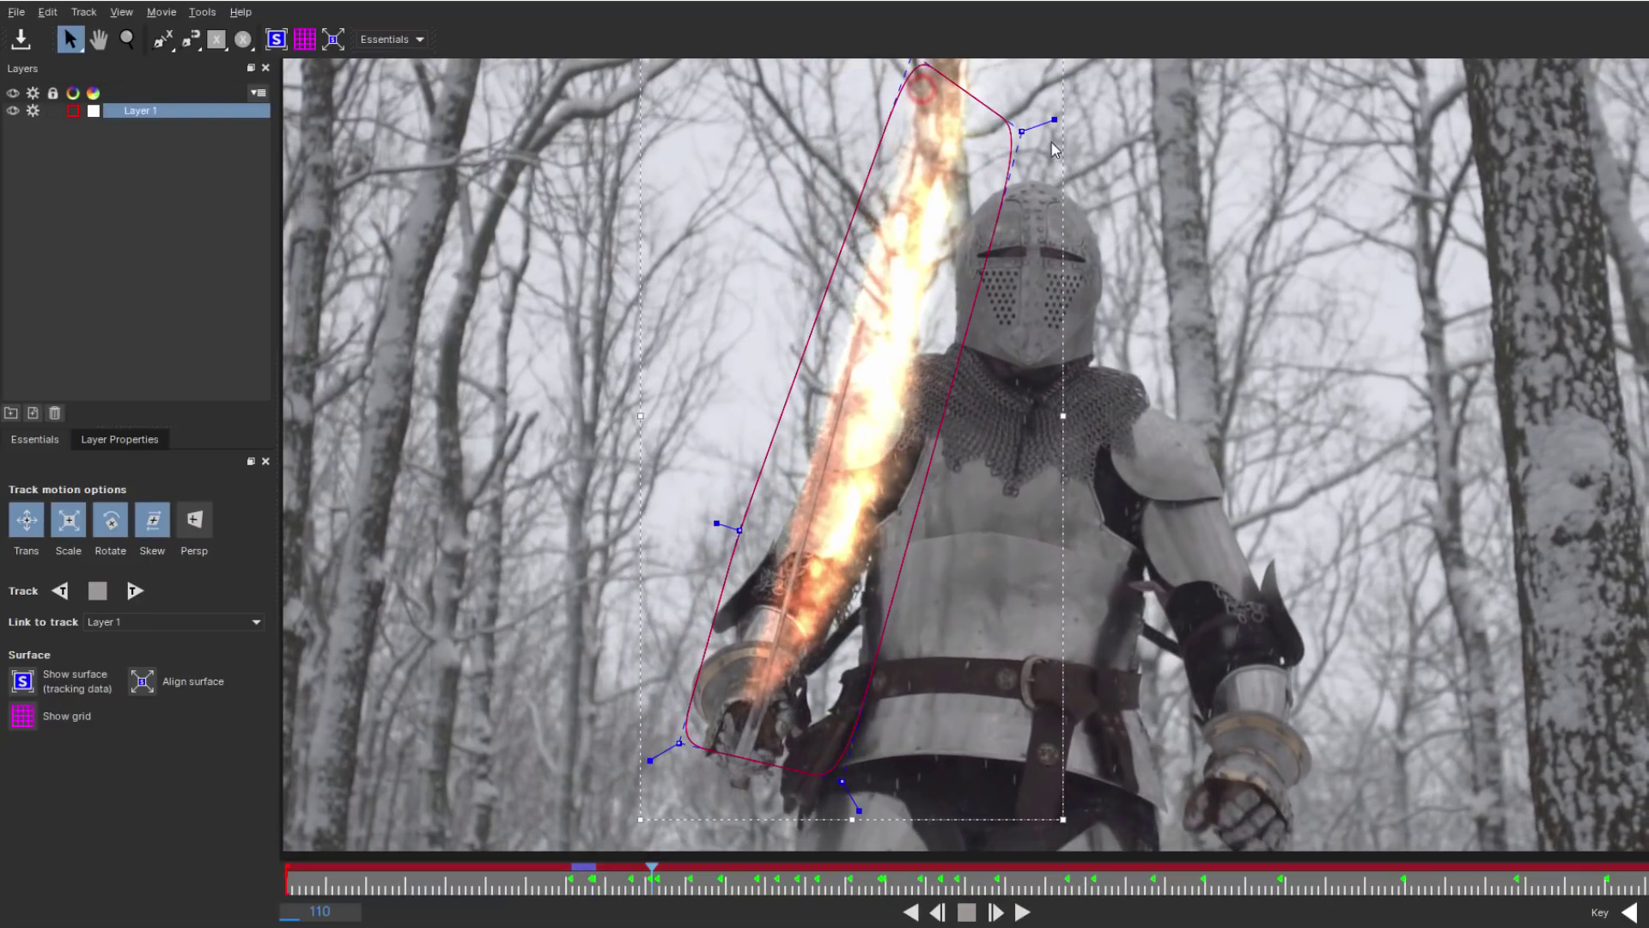
left_click_drag(1021, 131, 1031, 128)
key("t")
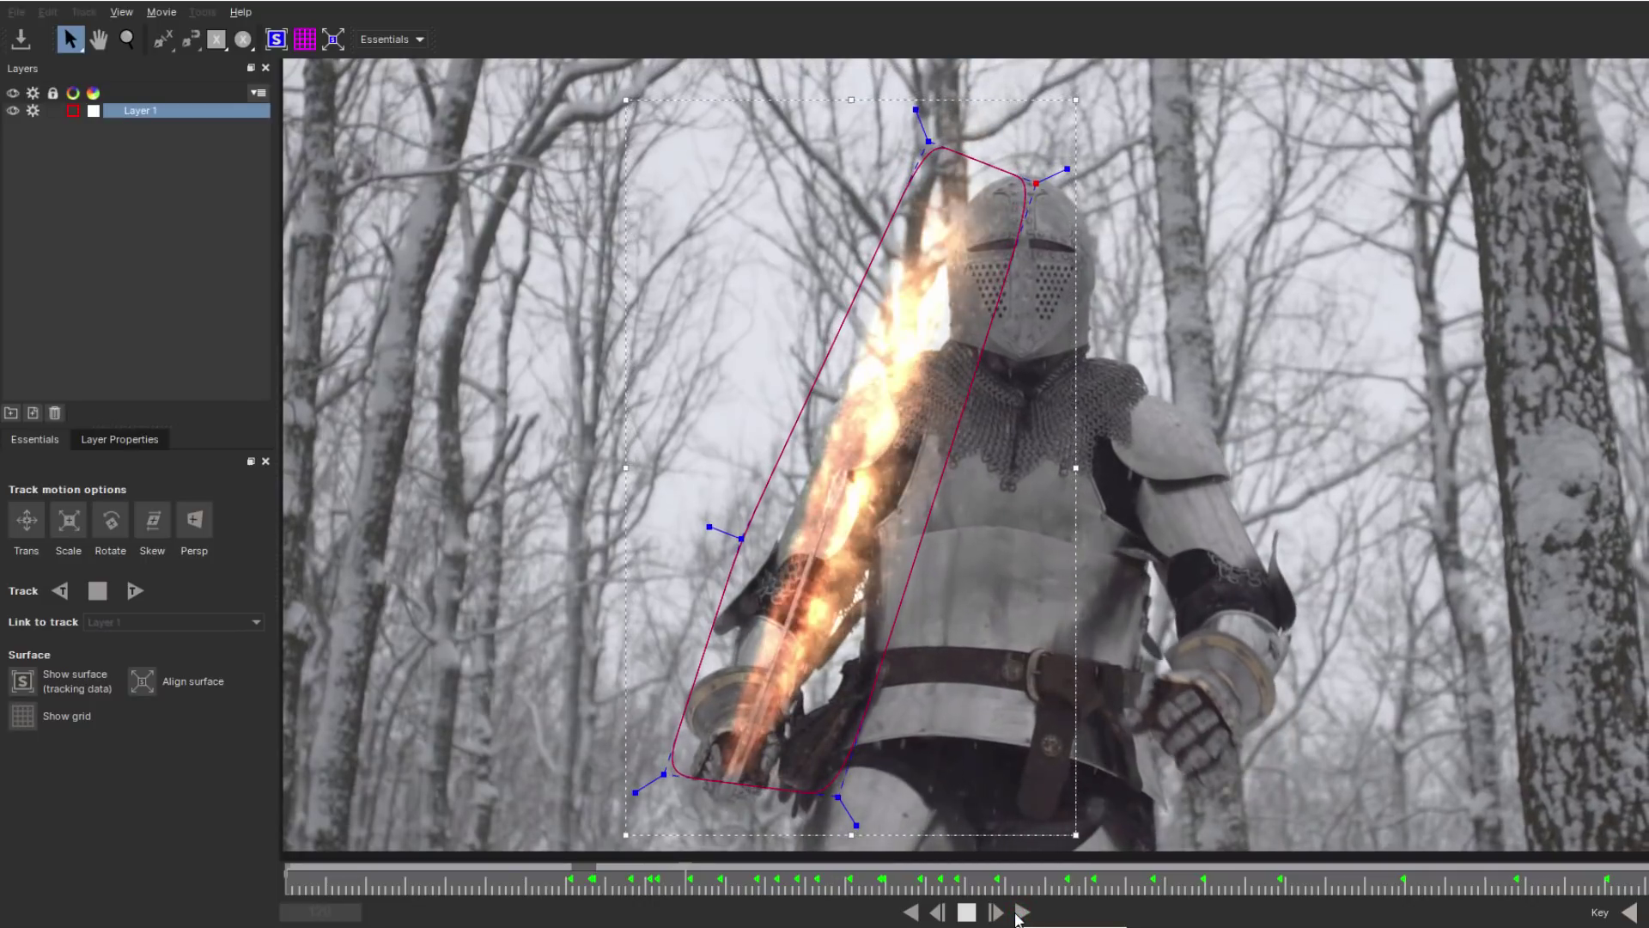
left_click(966, 912)
key("alt+F4")
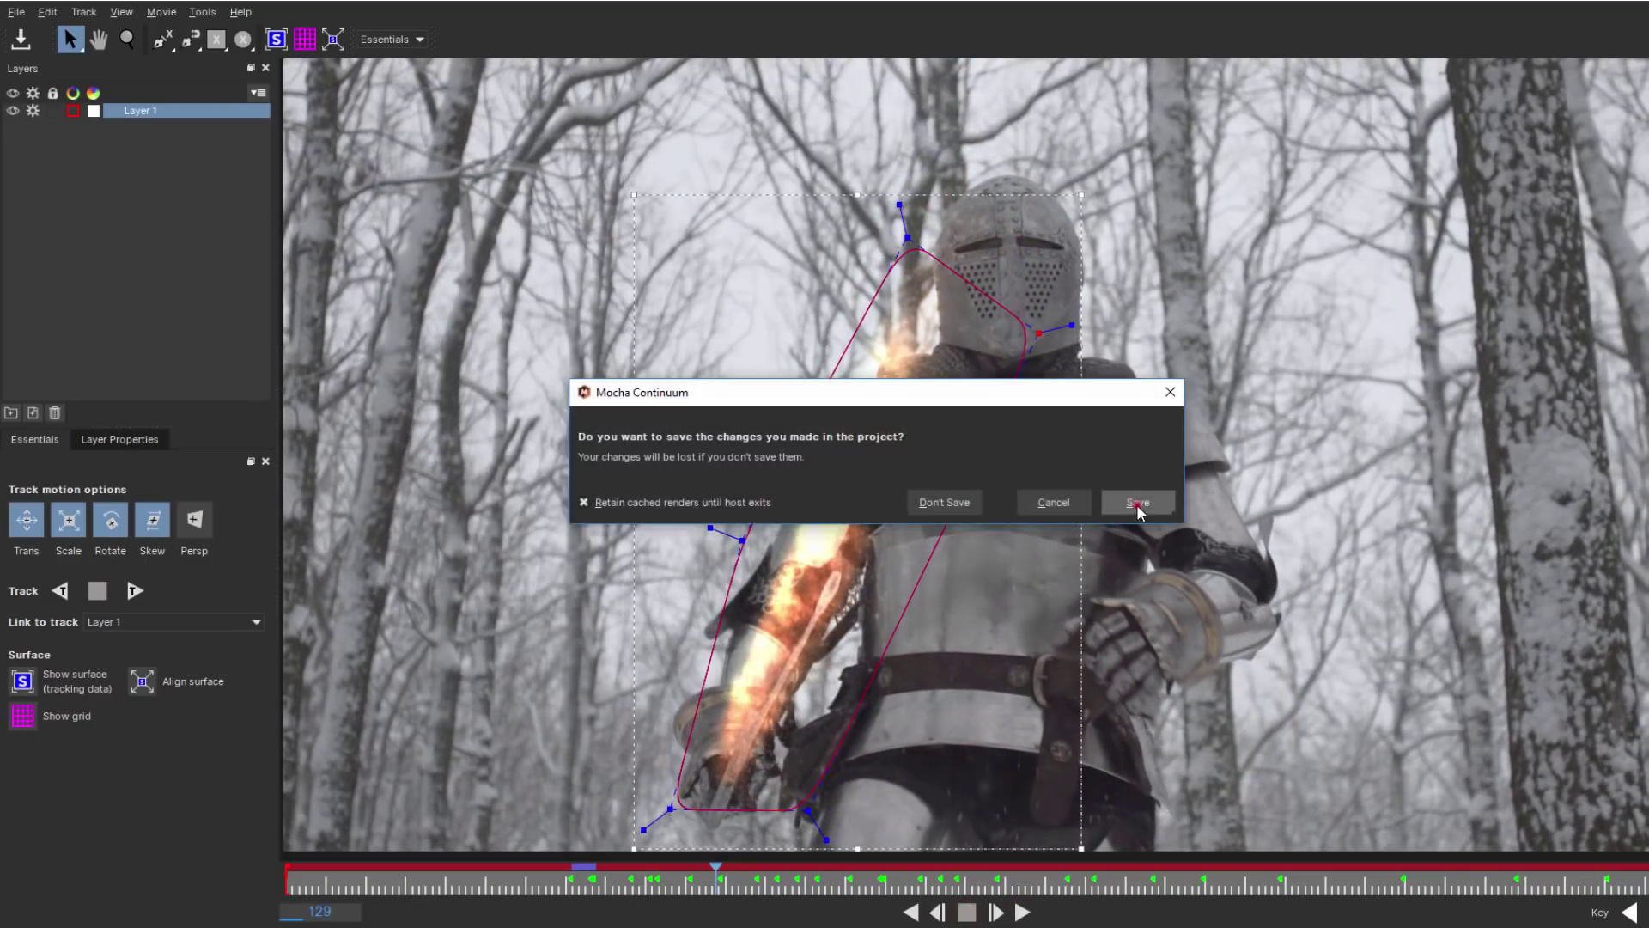
Save the tracked Mocha mask and expand the PixelChooser Mask settings
left_click(1138, 505)
scroll(137, 532, "down", 5)
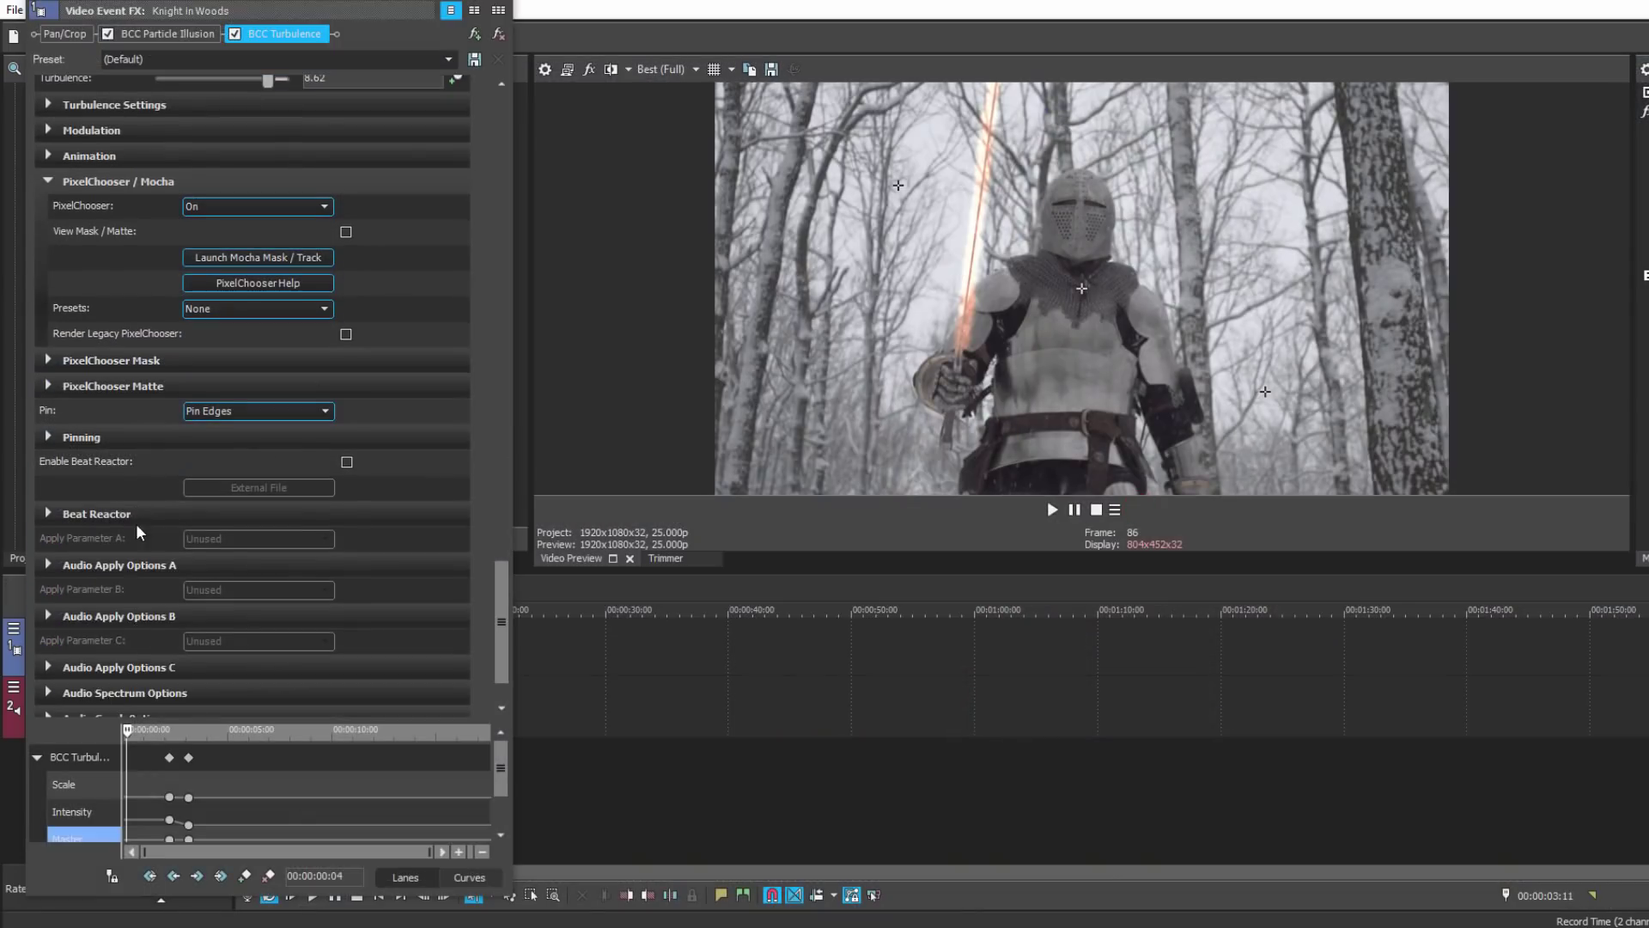
left_click(50, 361)
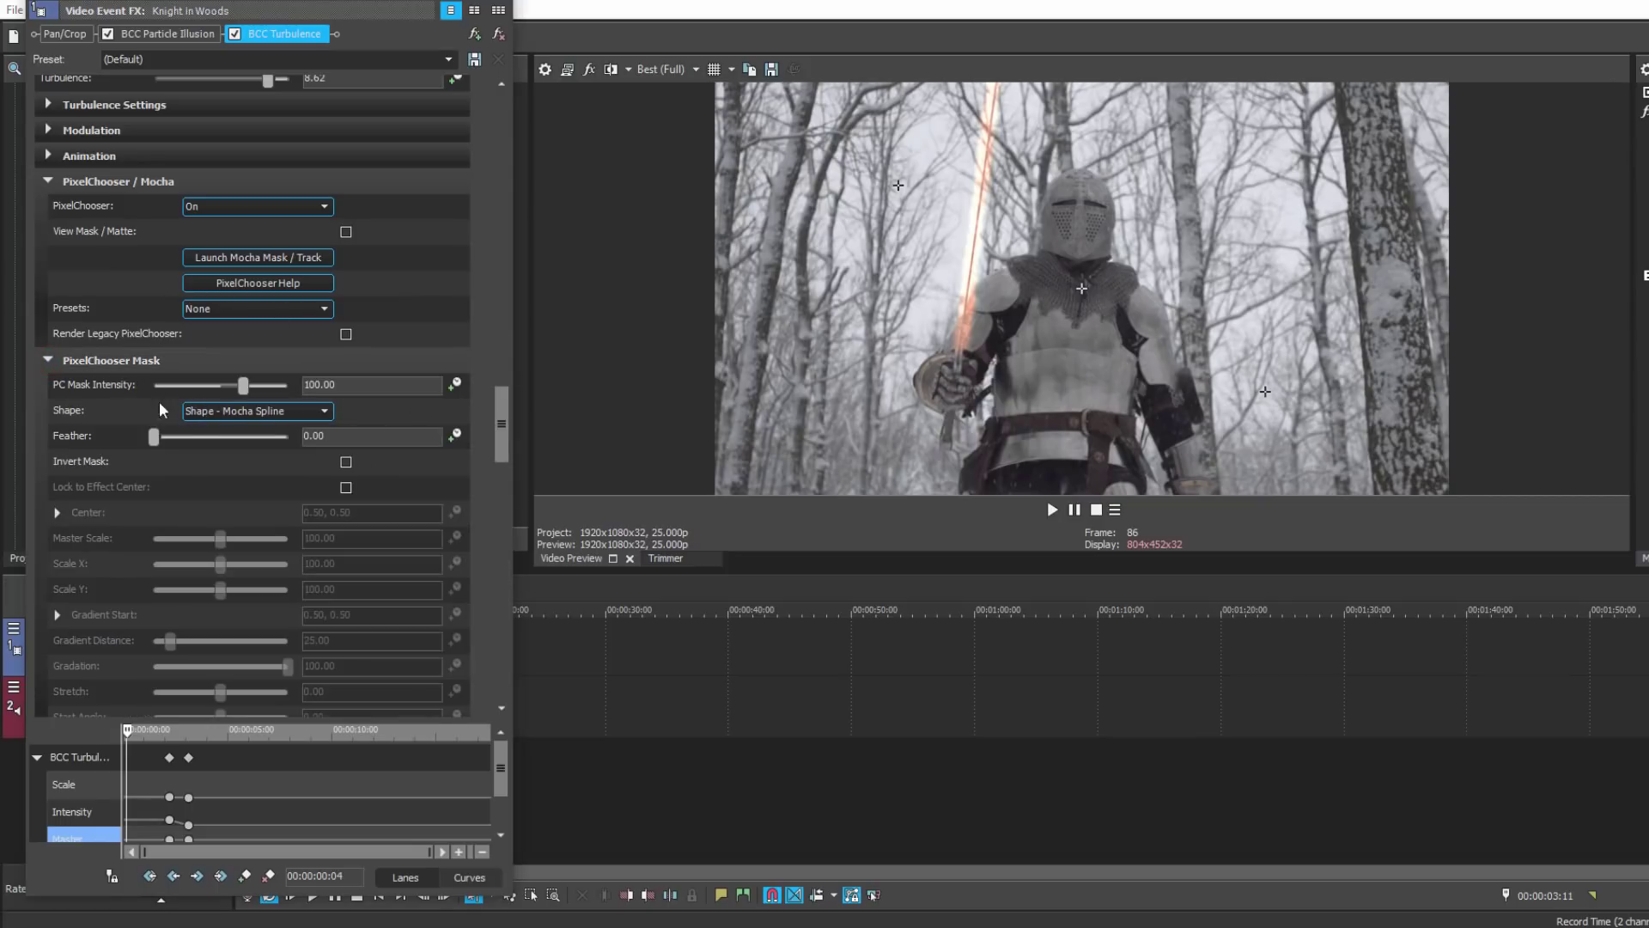